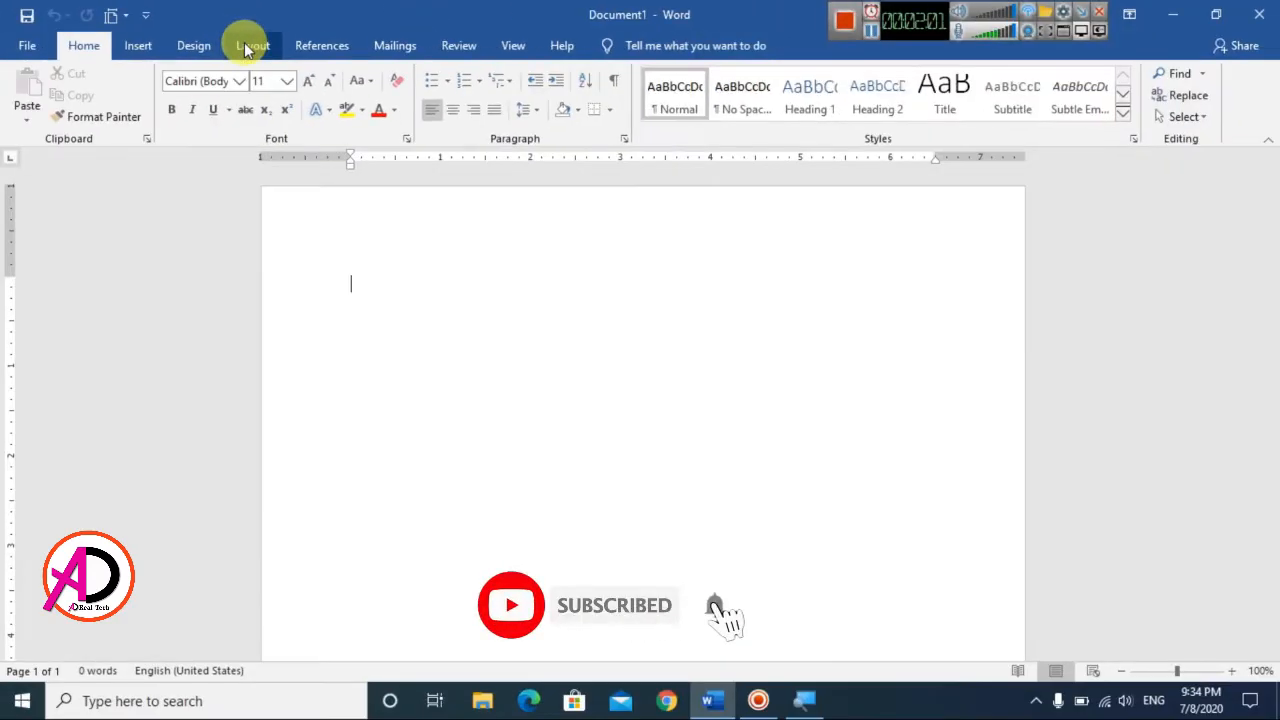
Step: Set the page margins to the Narrow preset, 0.5" on all sides
left_click(252, 52)
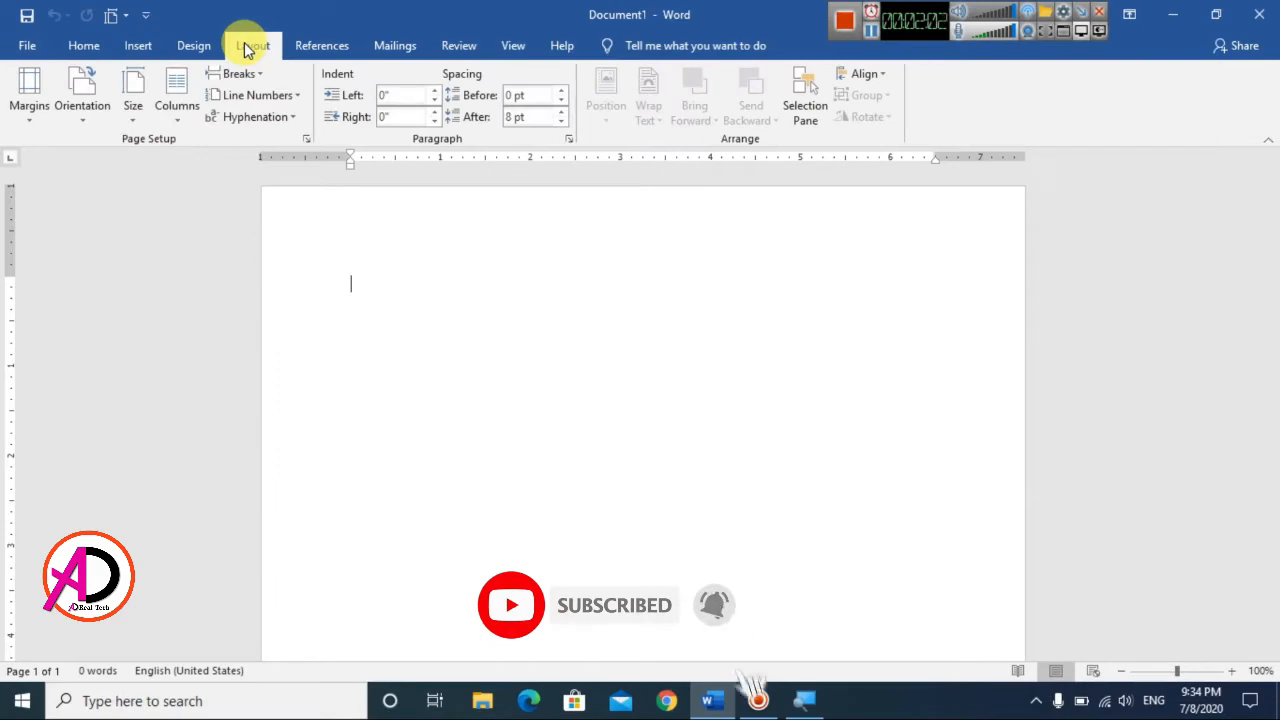
left_click(32, 112)
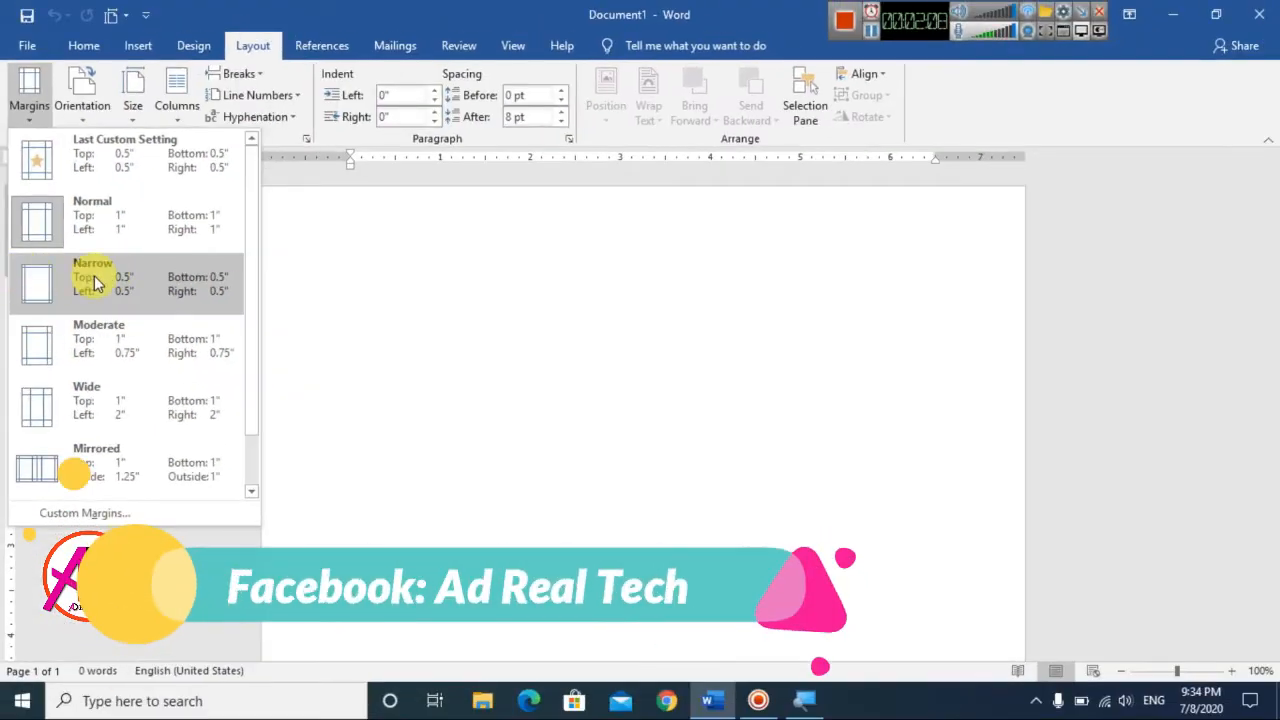
left_click(94, 275)
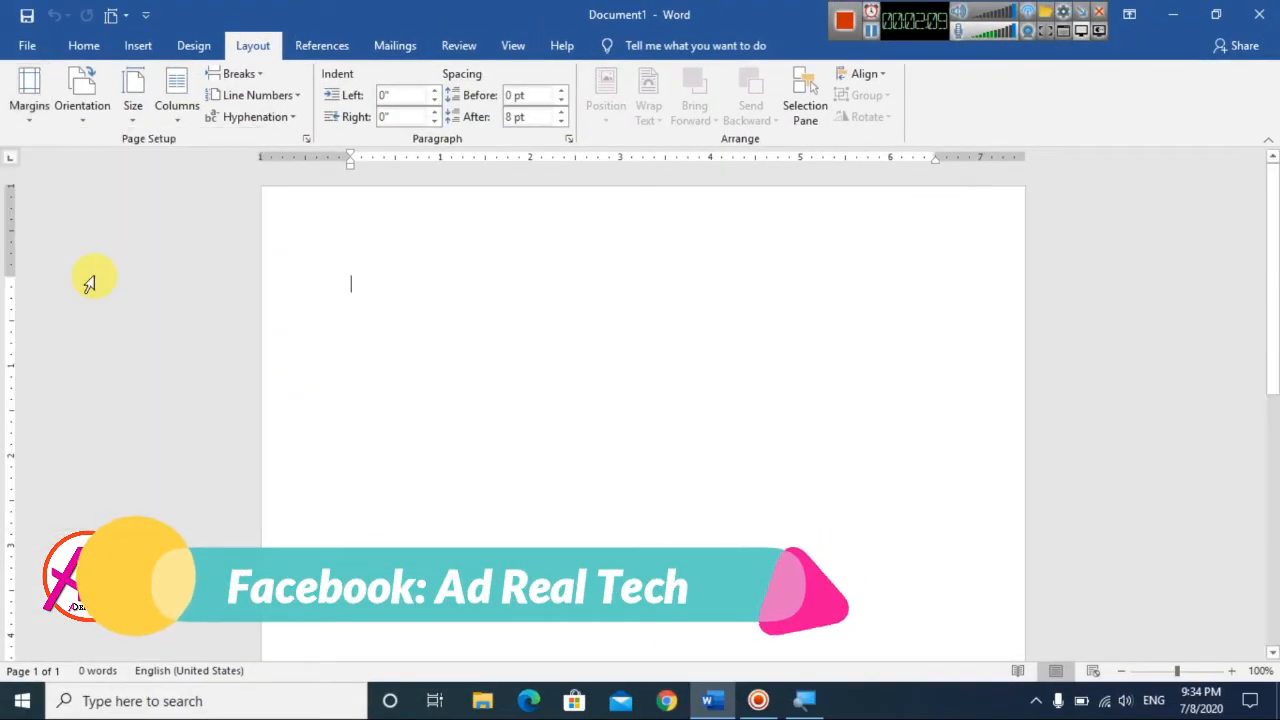
Step: Set a custom paper size 5.84" wide and 8.26" high for the whole document
left_click(134, 116)
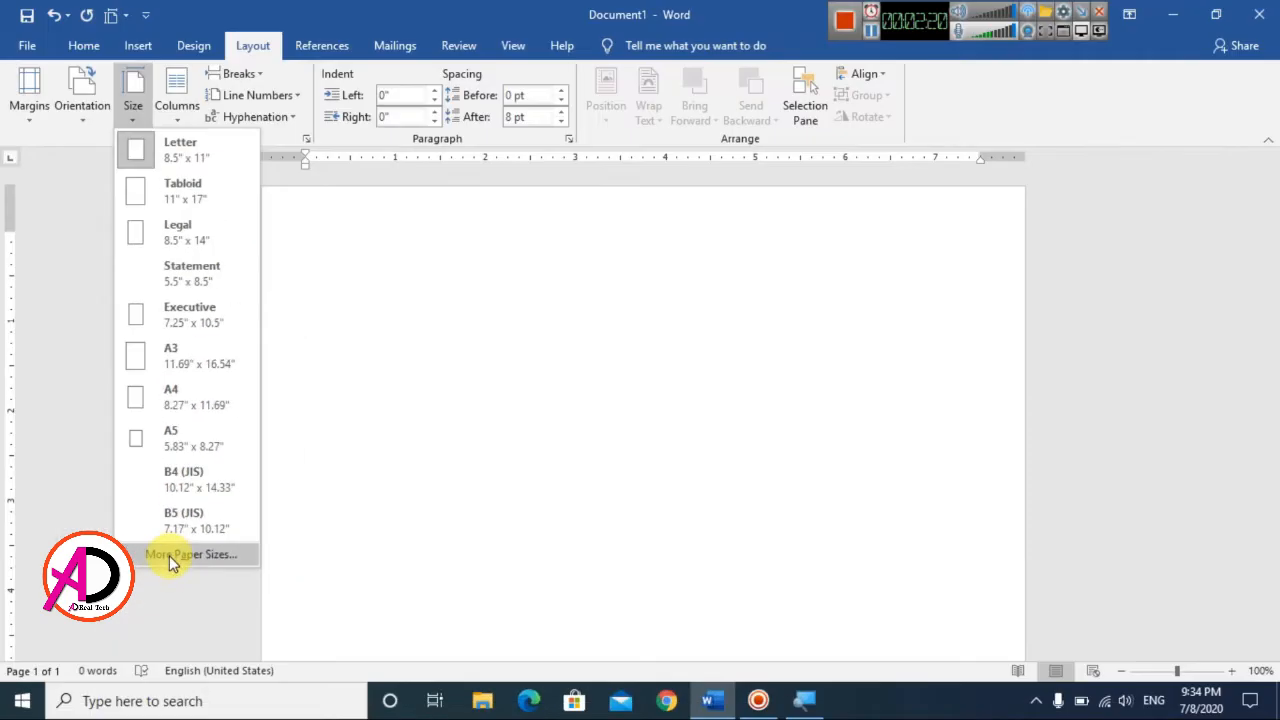
left_click(168, 555)
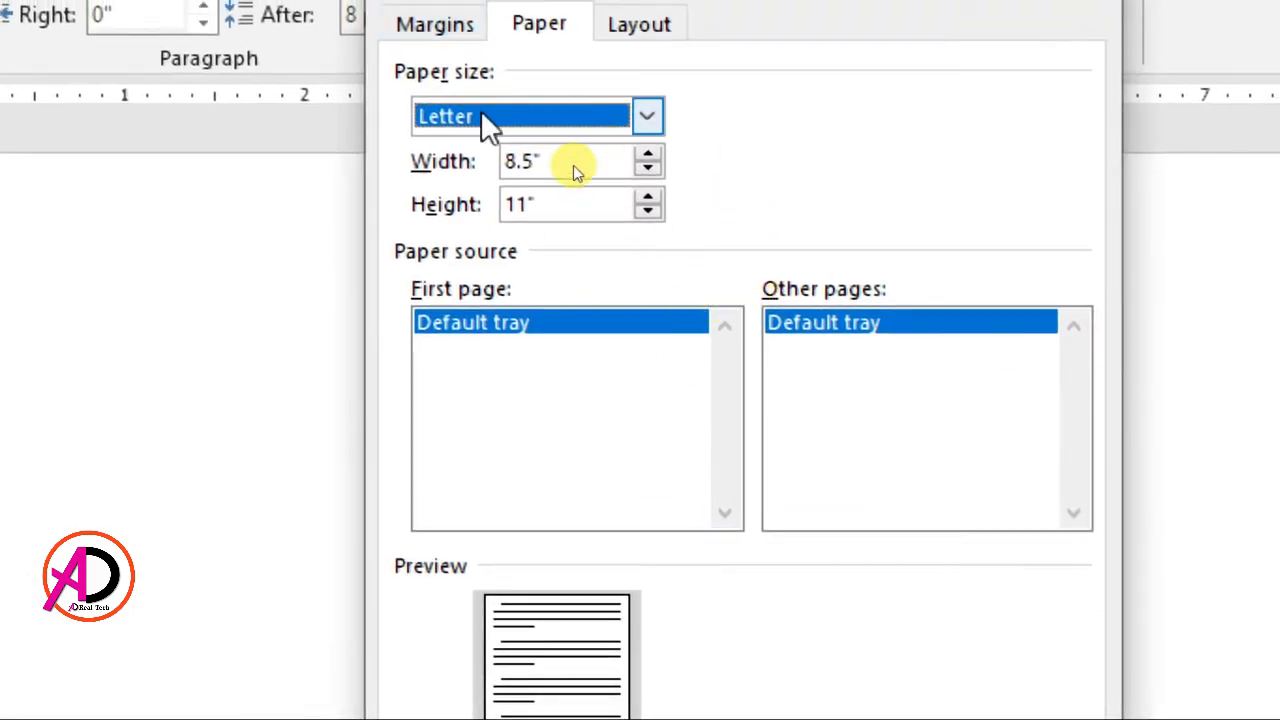
key("Tab")
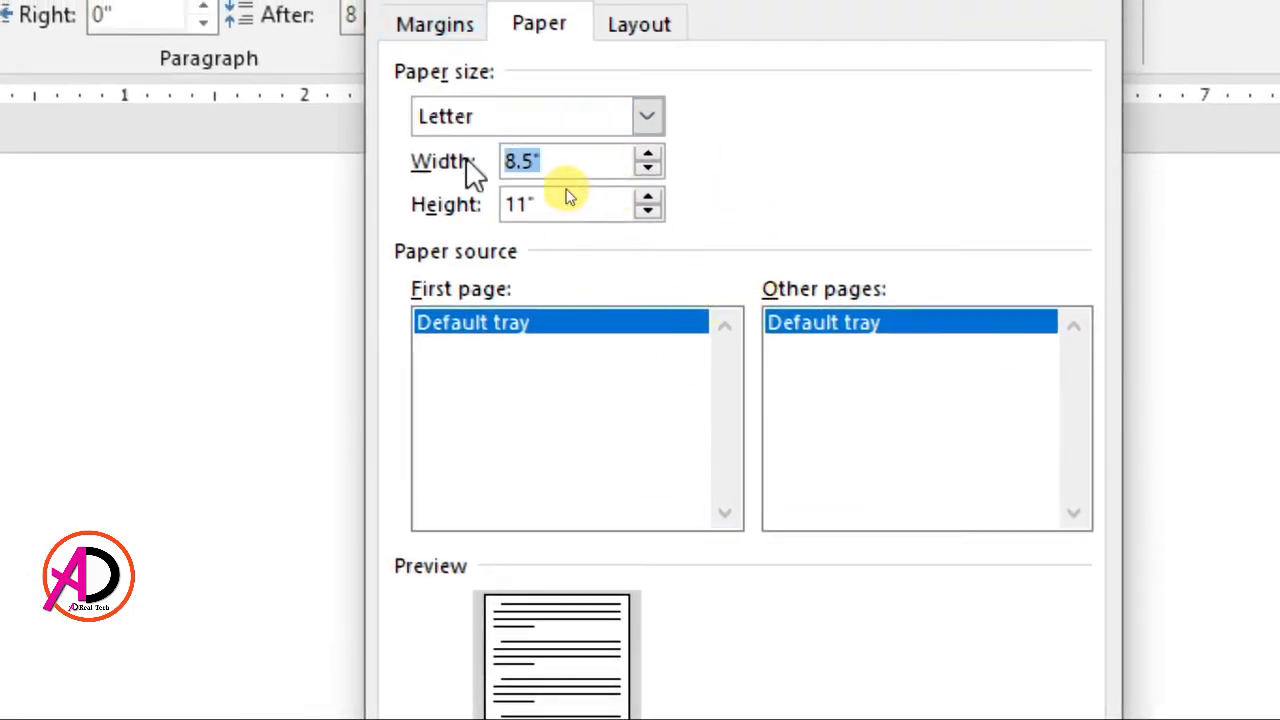
type("5.4")
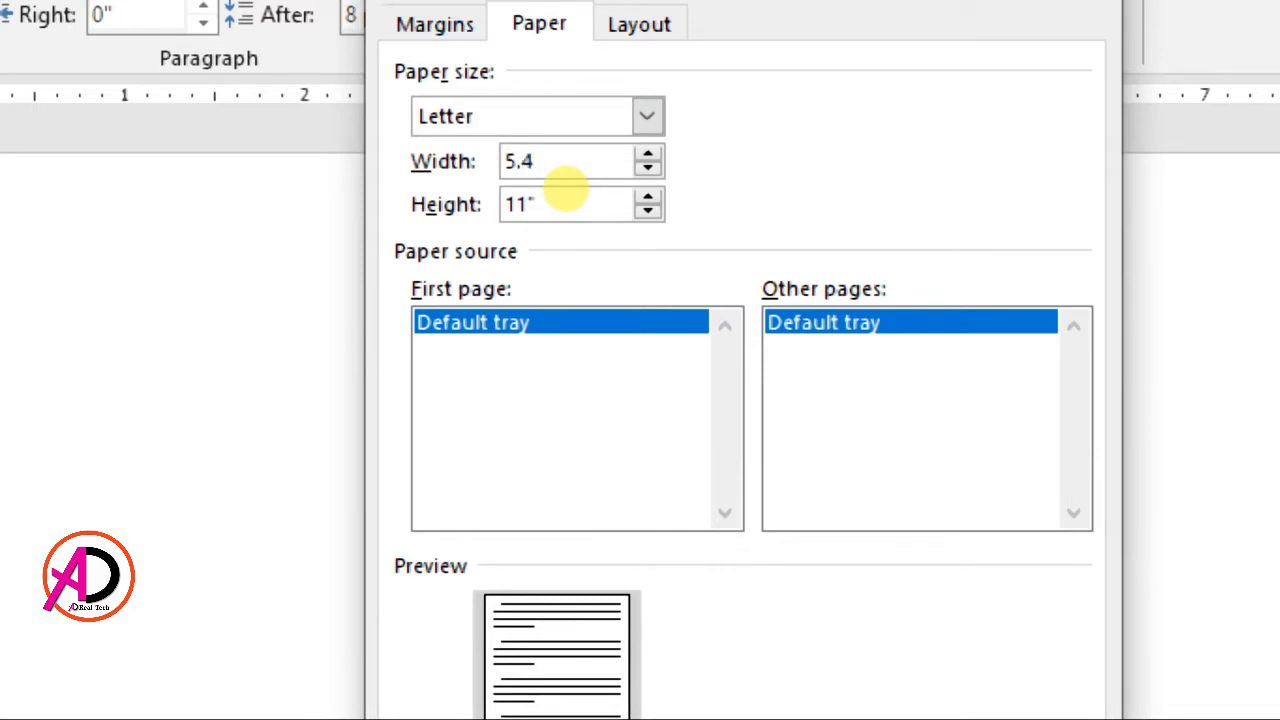
type("84")
key("Tab")
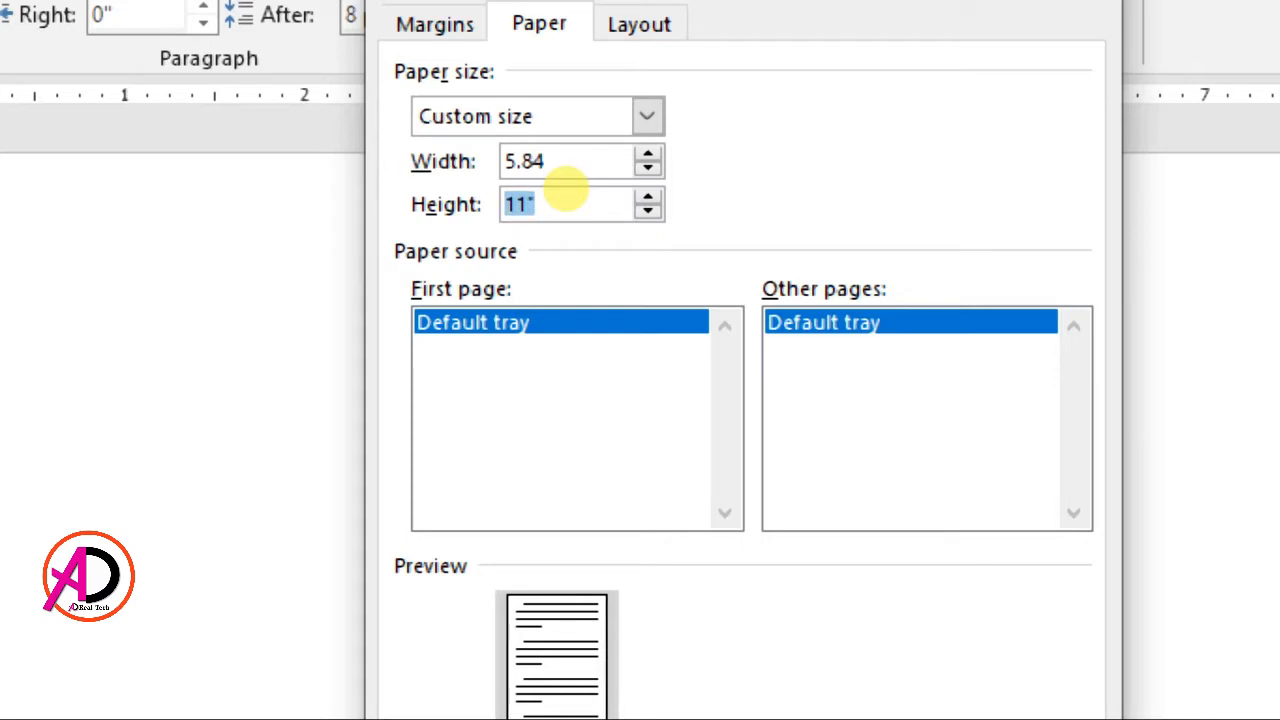
type("8.26")
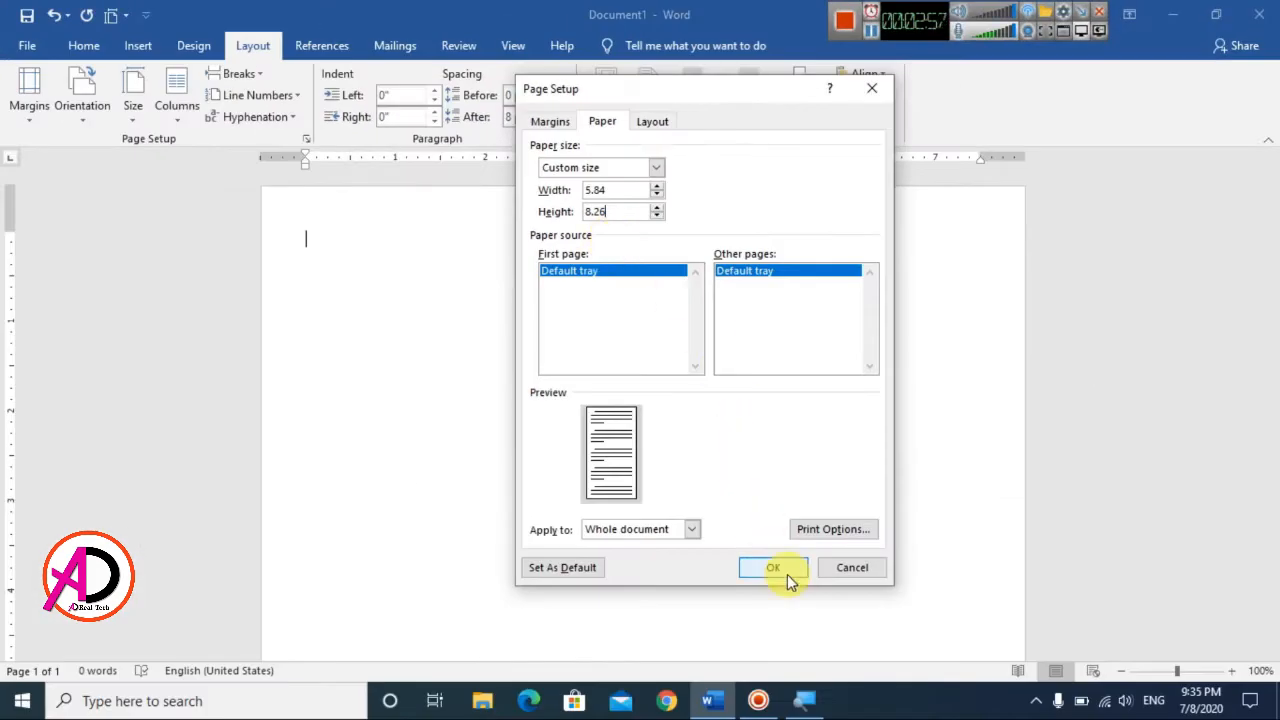
left_click(773, 567)
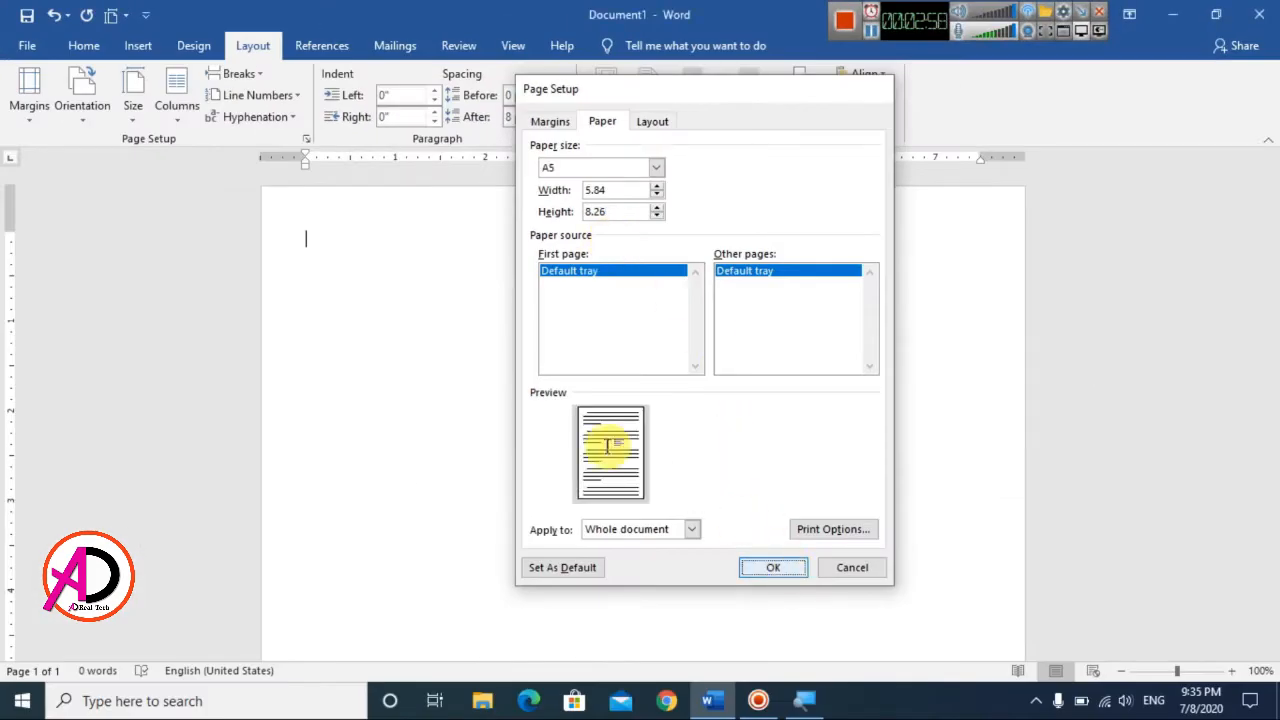
scroll(610, 445, "down", 7, "ctrl")
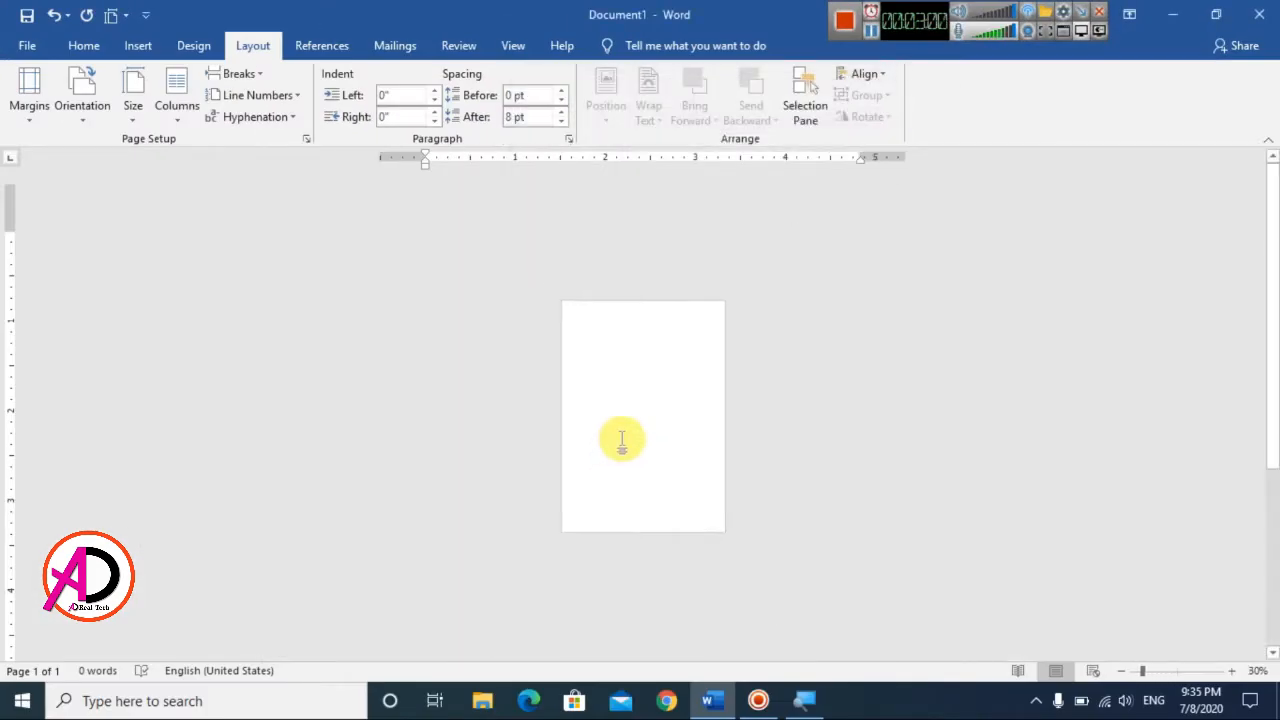
scroll(620, 441, "up", 3, "ctrl")
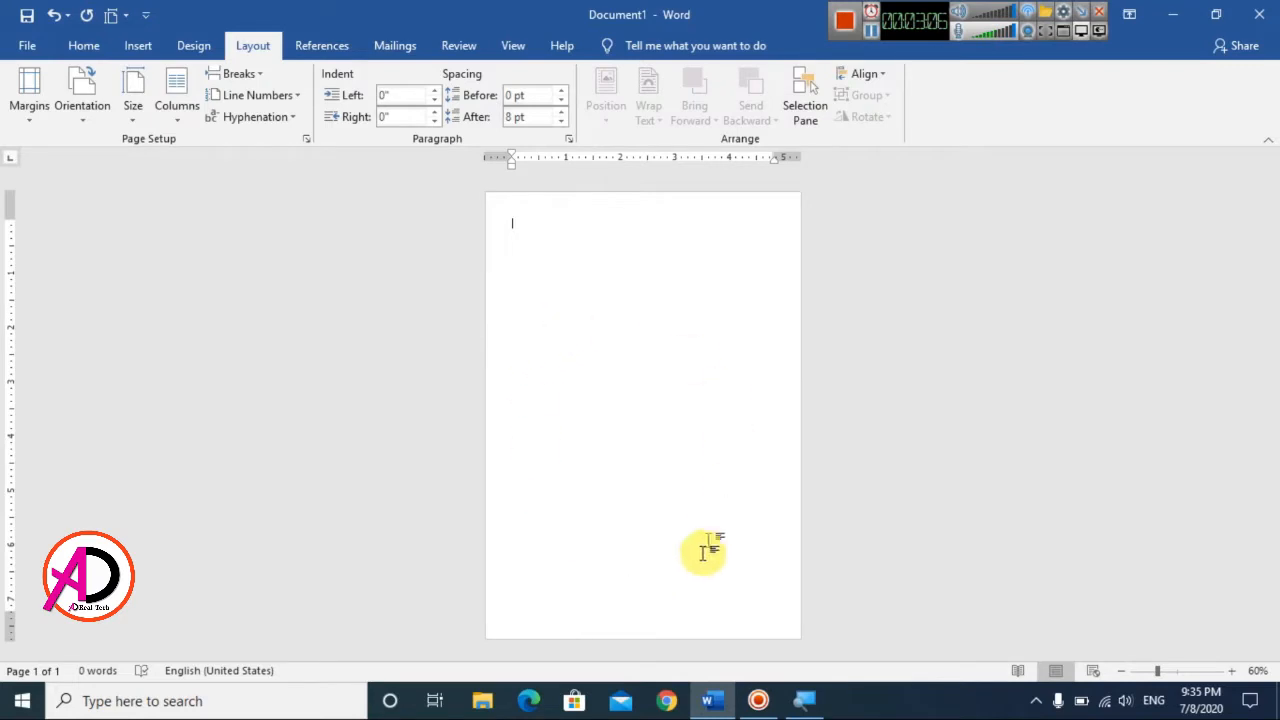
Step: Draw a rectangle about 5.78" wide across the full page width, covering the upper two fifths of the page
left_click(138, 54)
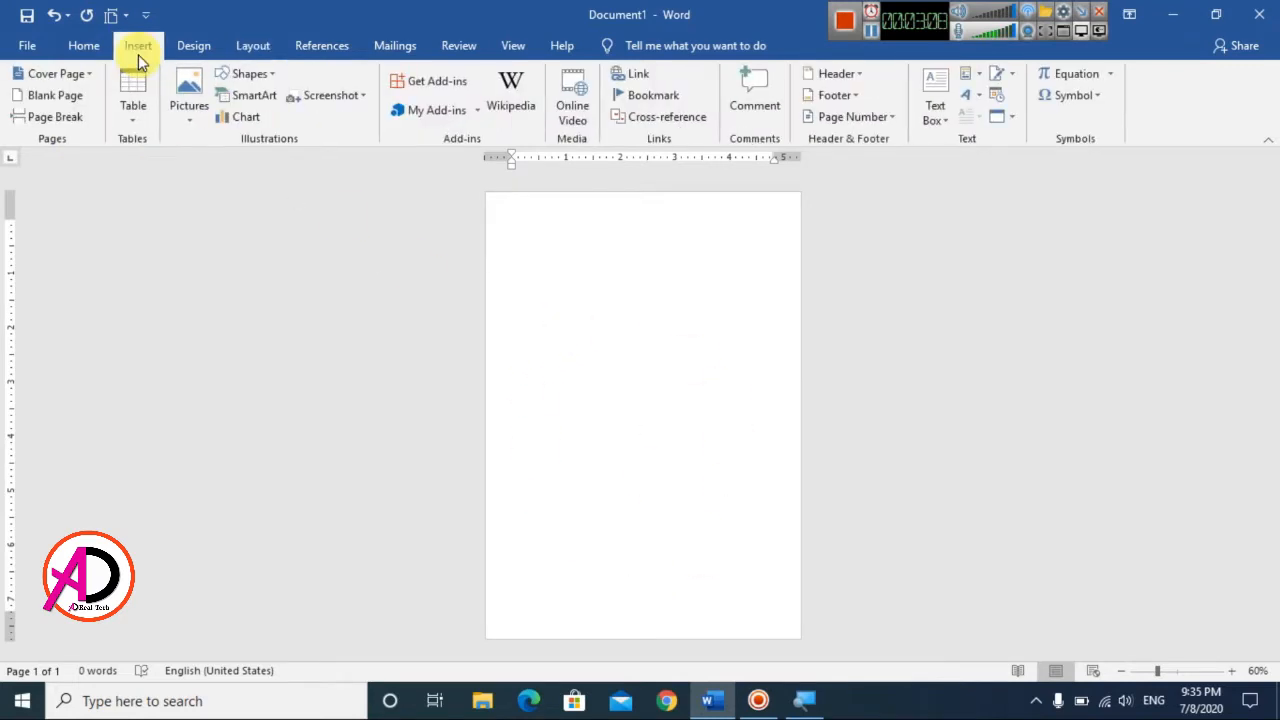
left_click(248, 74)
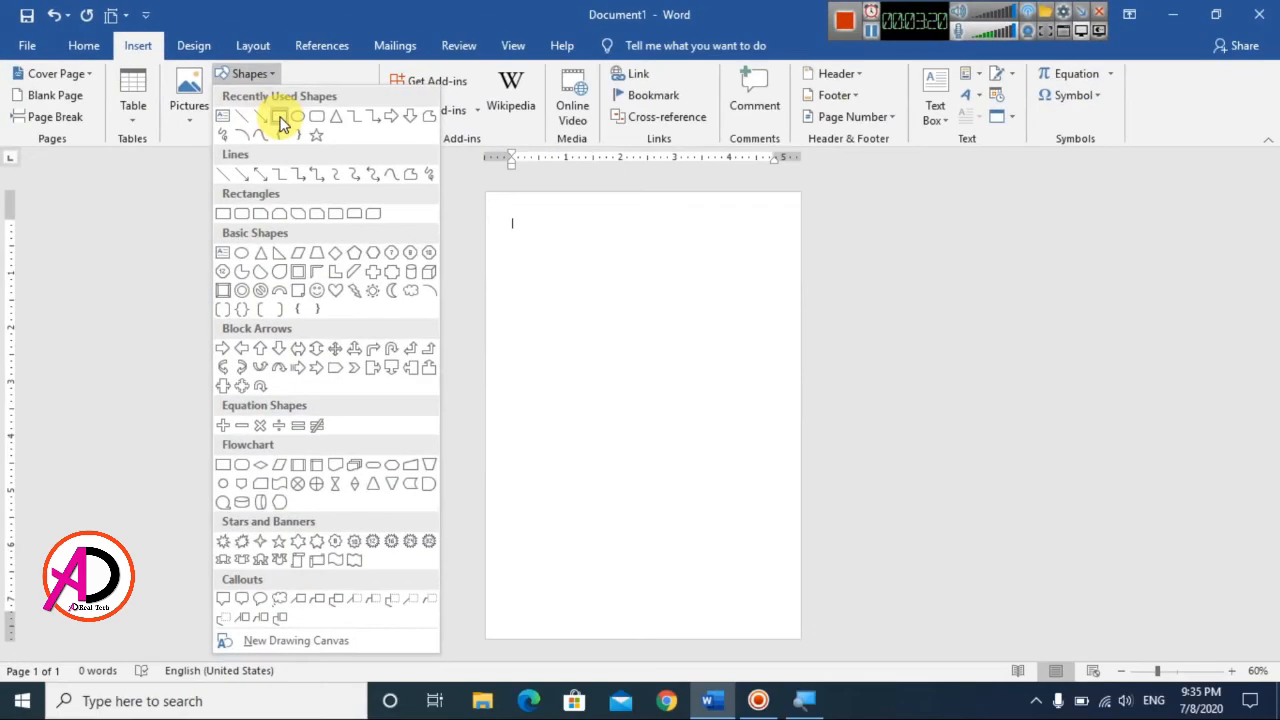
left_click(309, 153)
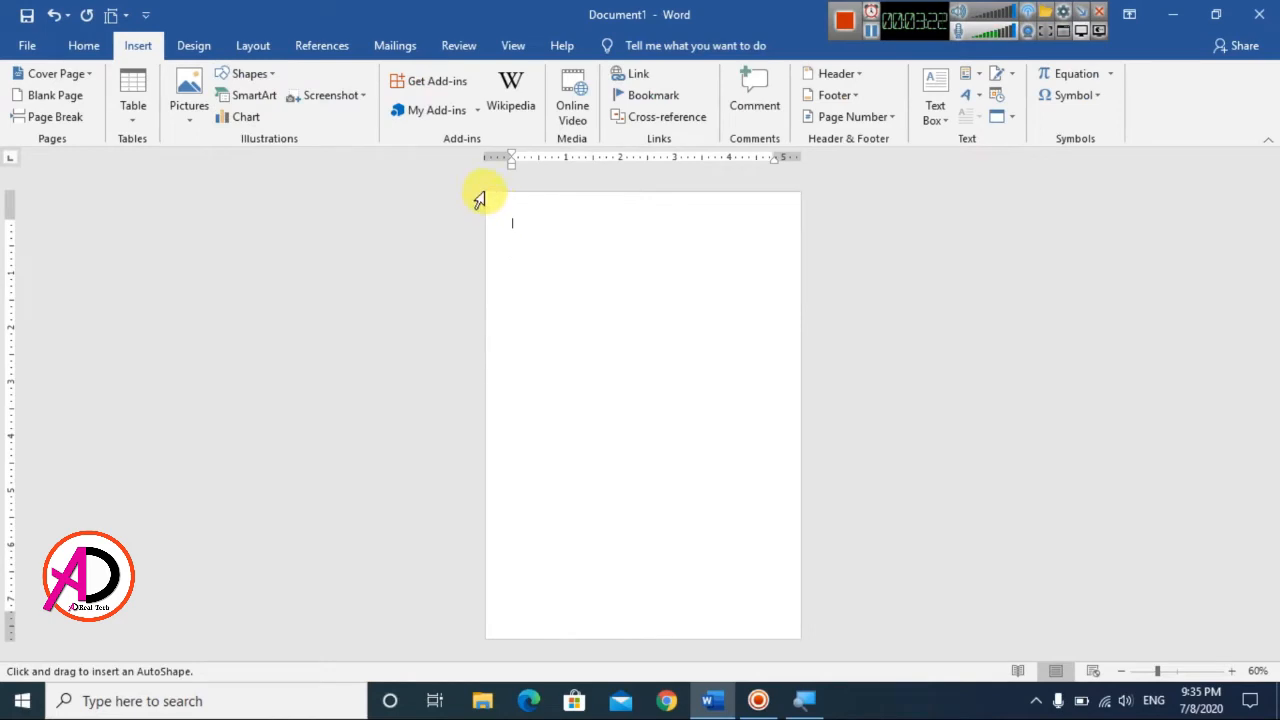
left_click_drag(487, 192, 800, 372)
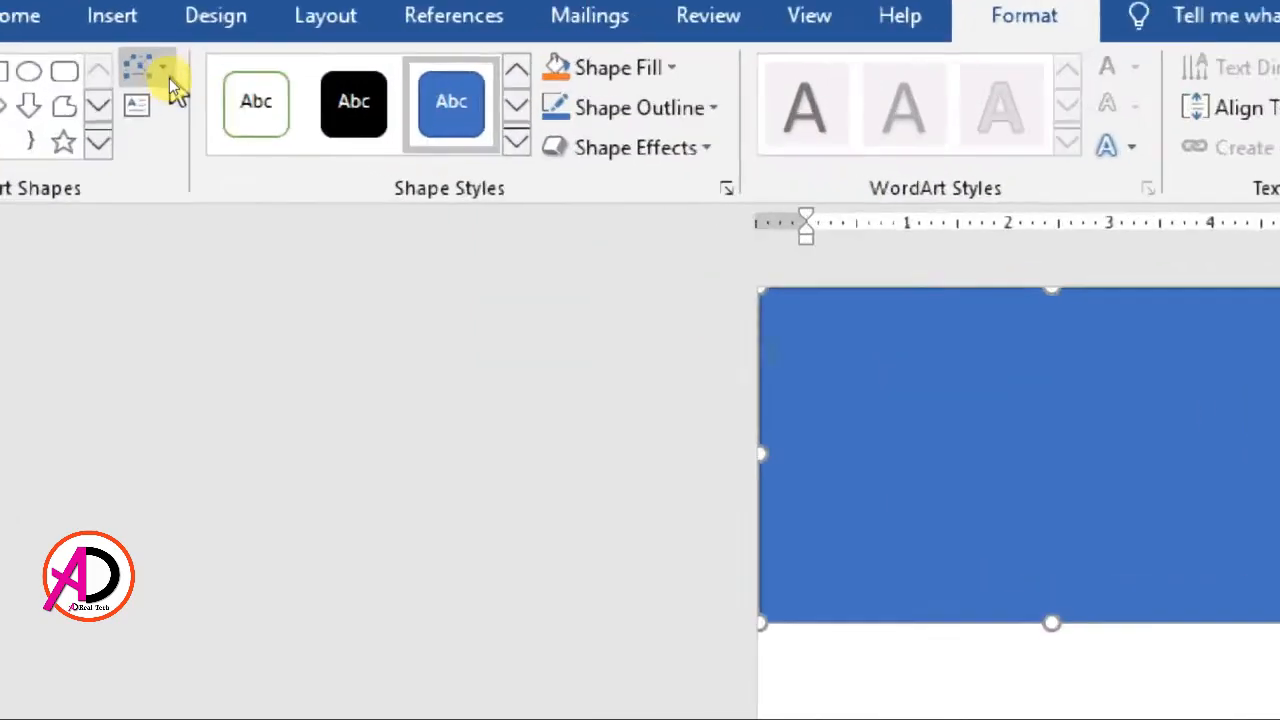
Step: Add an edit point on the rectangle's lower edge and pull it down to form a V-shaped tip slightly left of centre
left_click(166, 70)
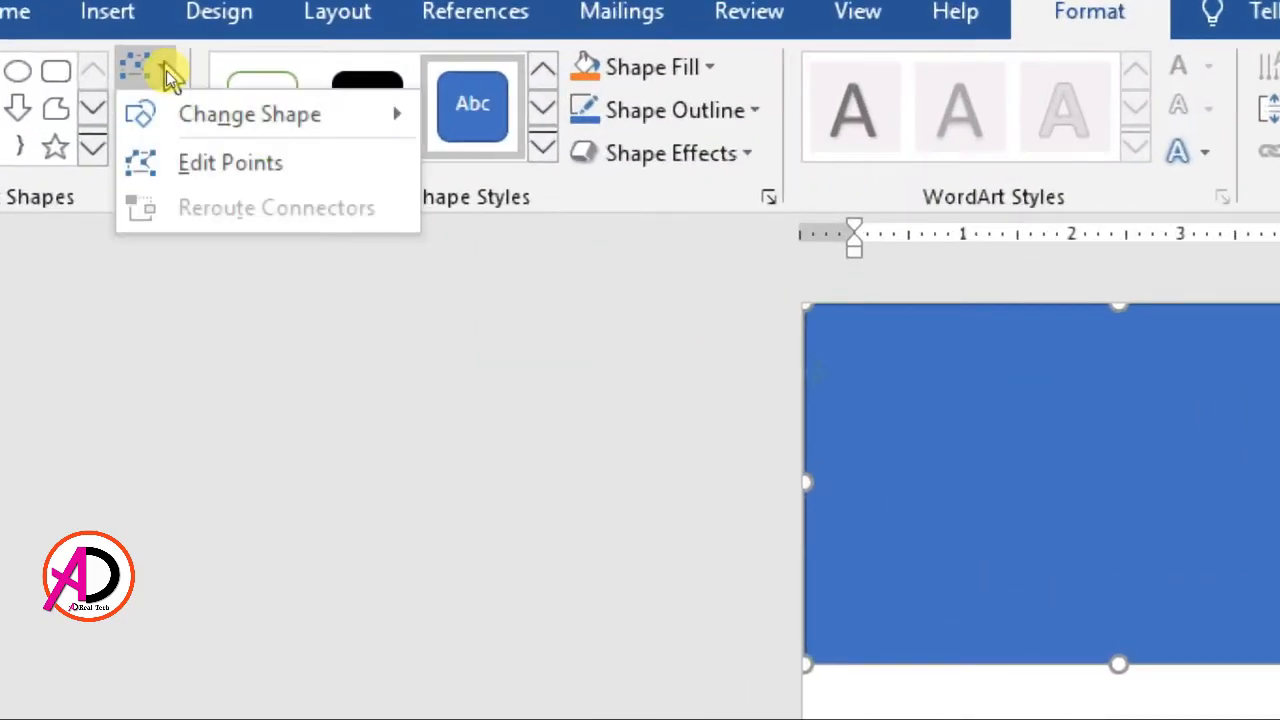
left_click(236, 170)
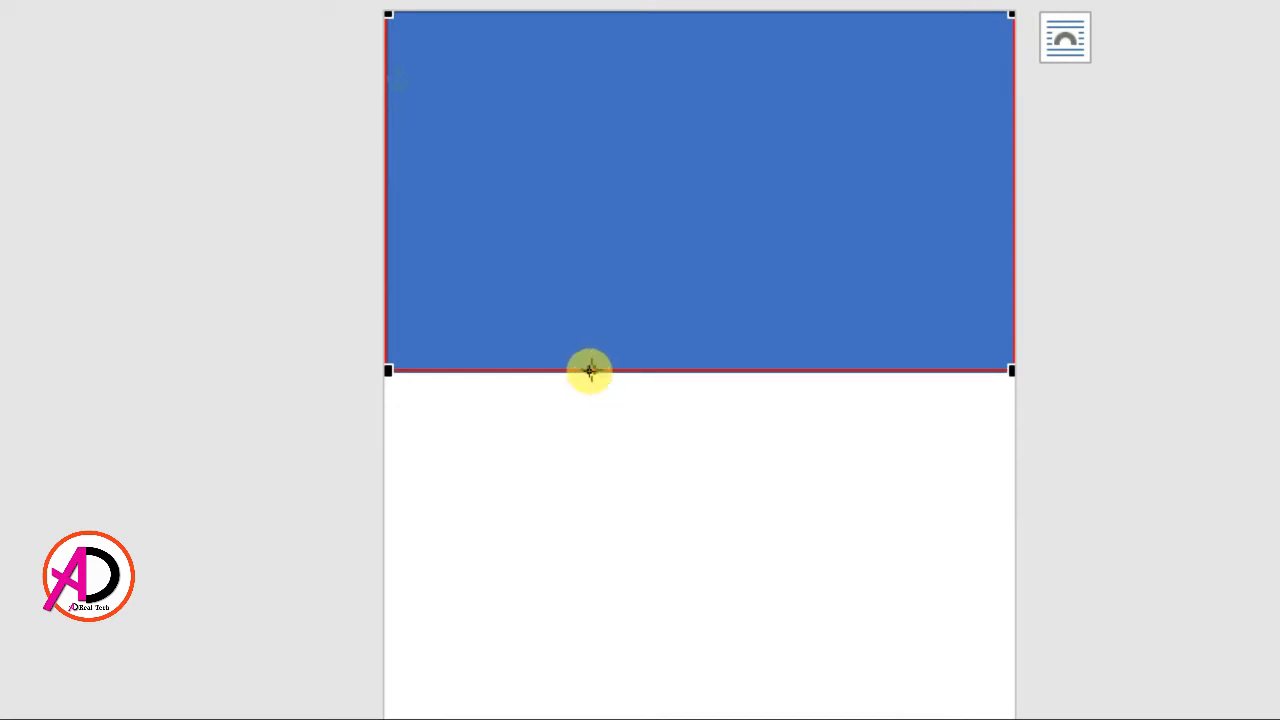
right_click(590, 371)
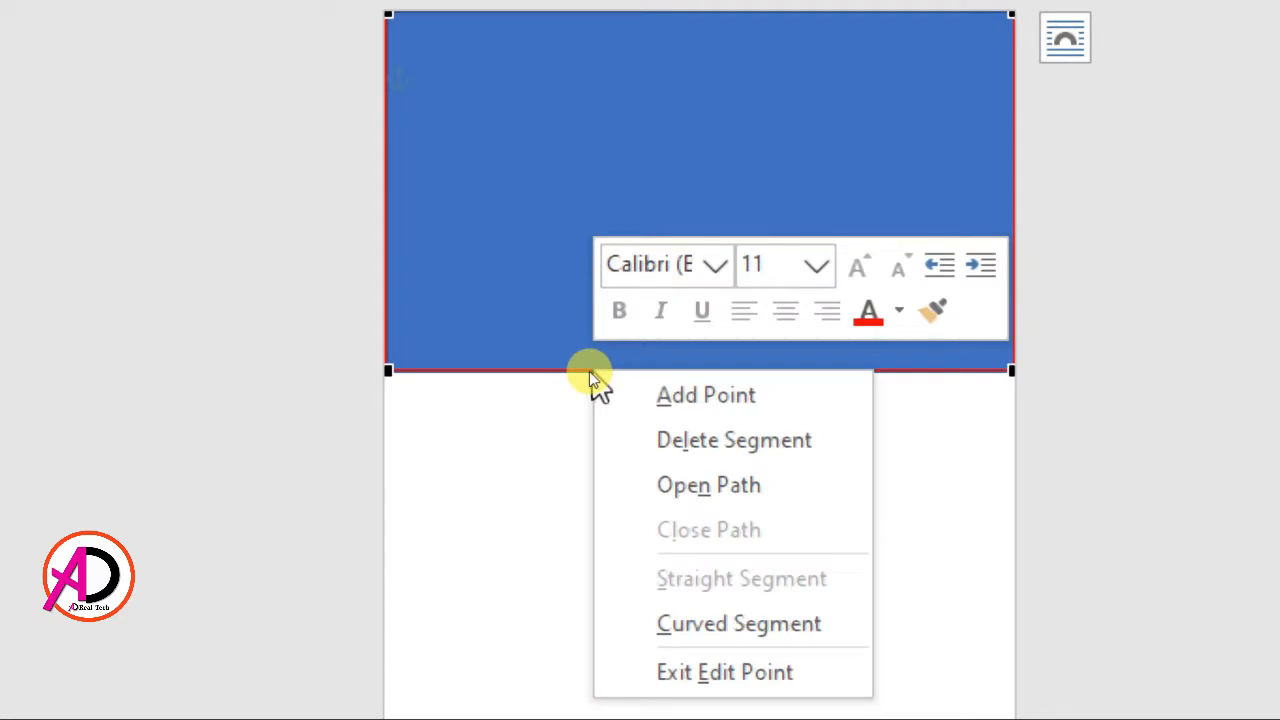
left_click(672, 397)
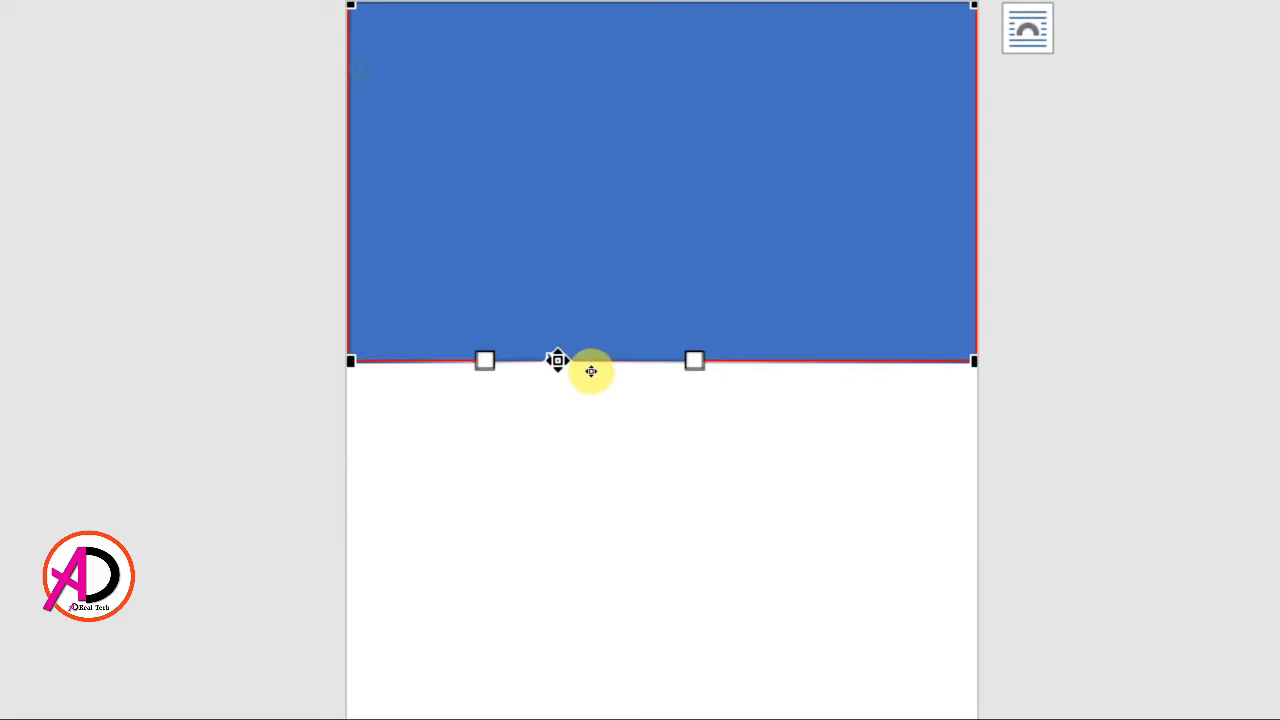
left_click_drag(557, 360, 577, 441)
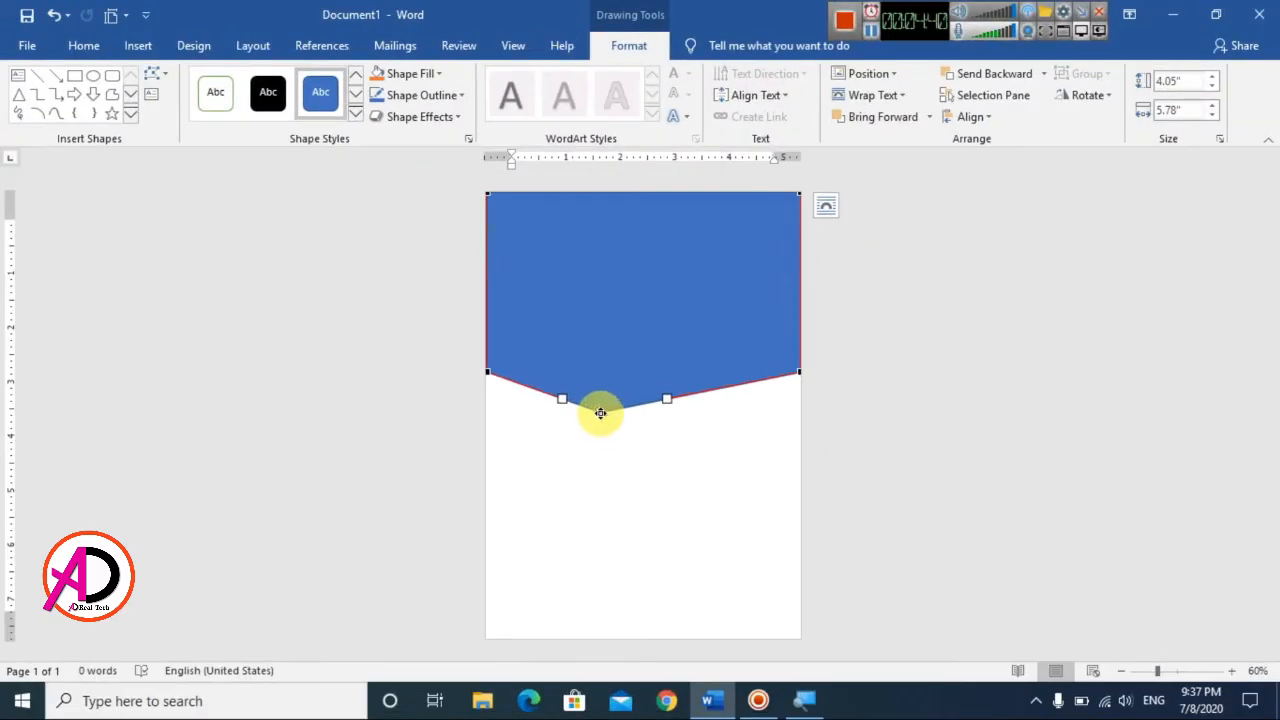
left_click_drag(610, 414, 617, 412)
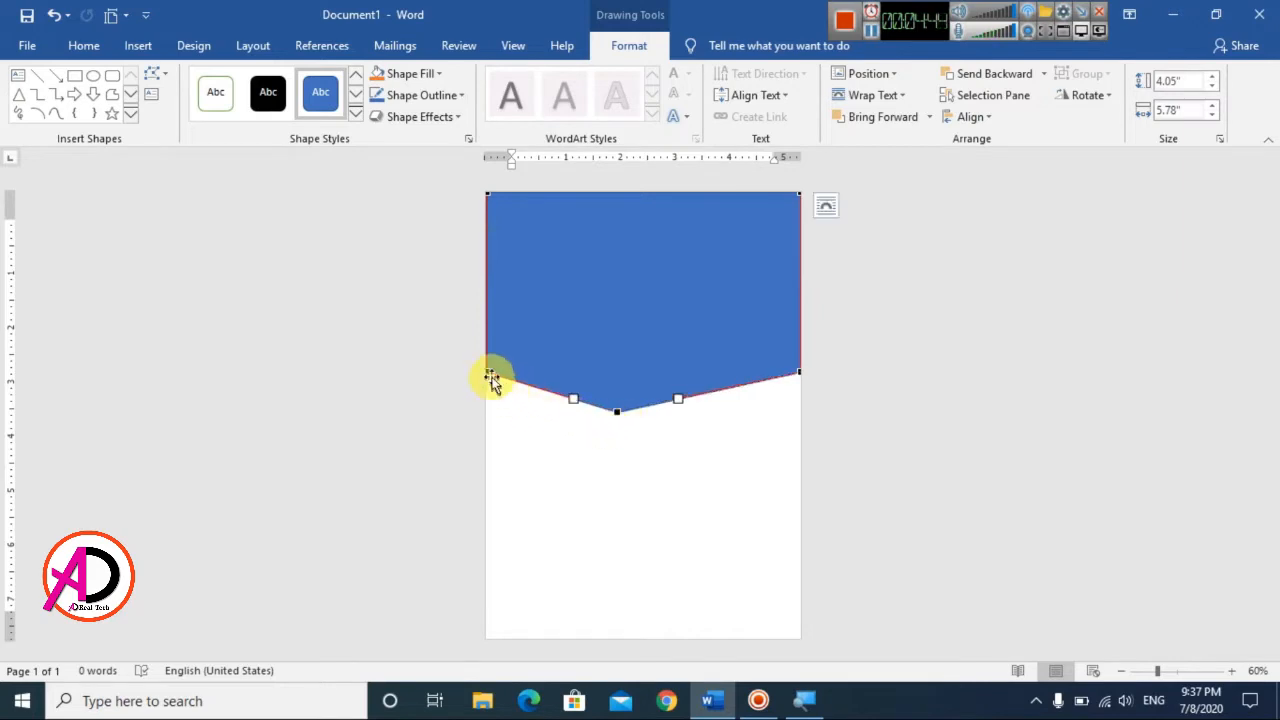
Step: Raise the shape's lower-left corner, lower its lower-right corner and tip slightly to about 4.17" overall height, and finish editing points
left_click_drag(489, 368, 488, 359)
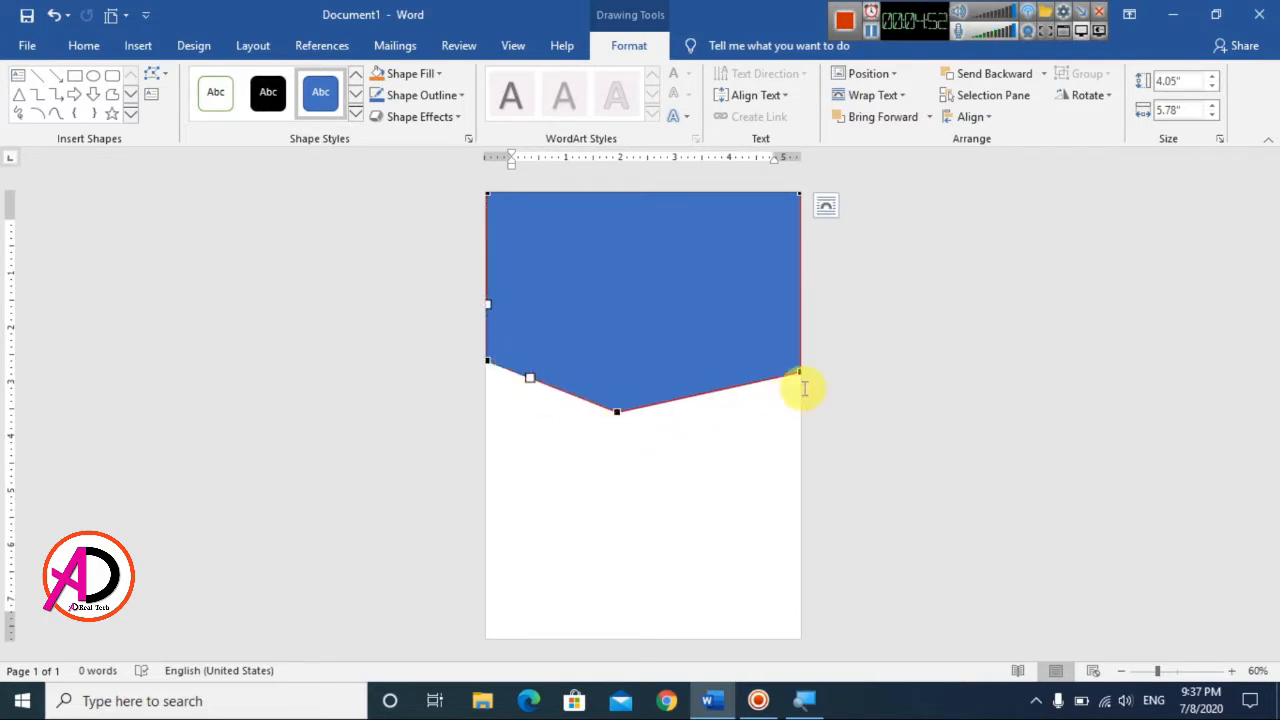
left_click_drag(798, 374, 799, 380)
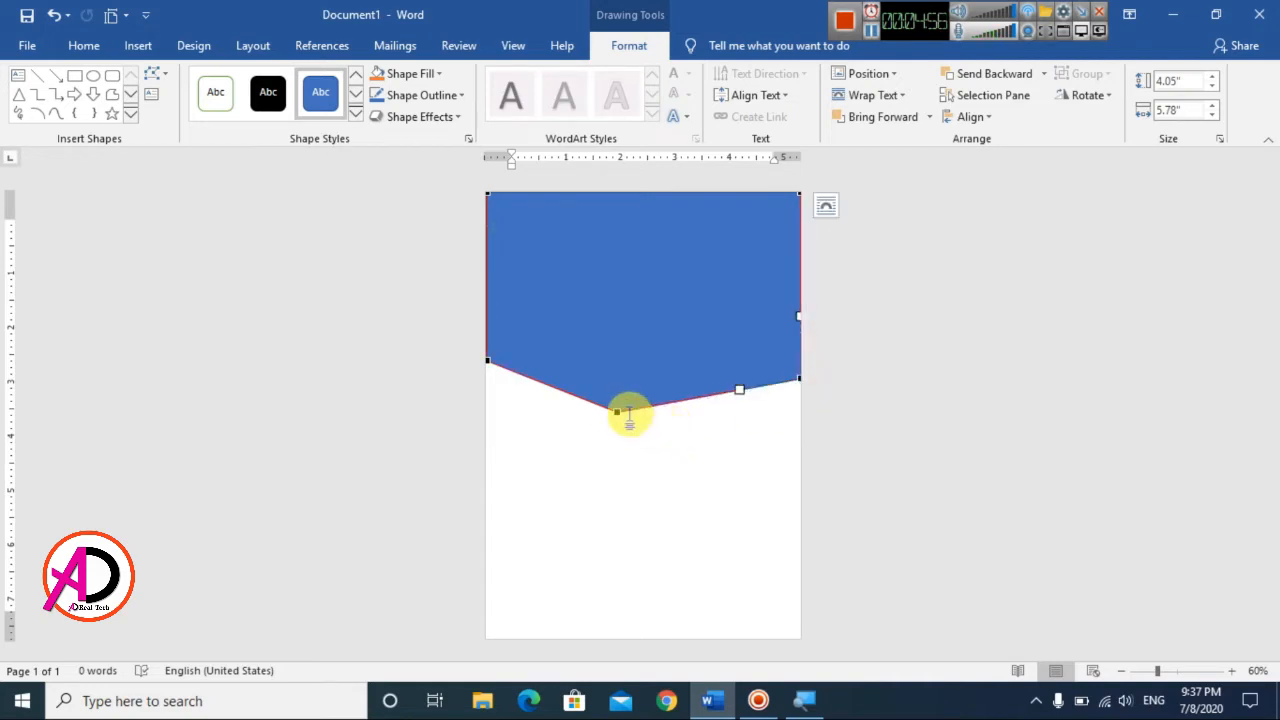
left_click(618, 413)
left_click_drag(618, 415, 616, 418)
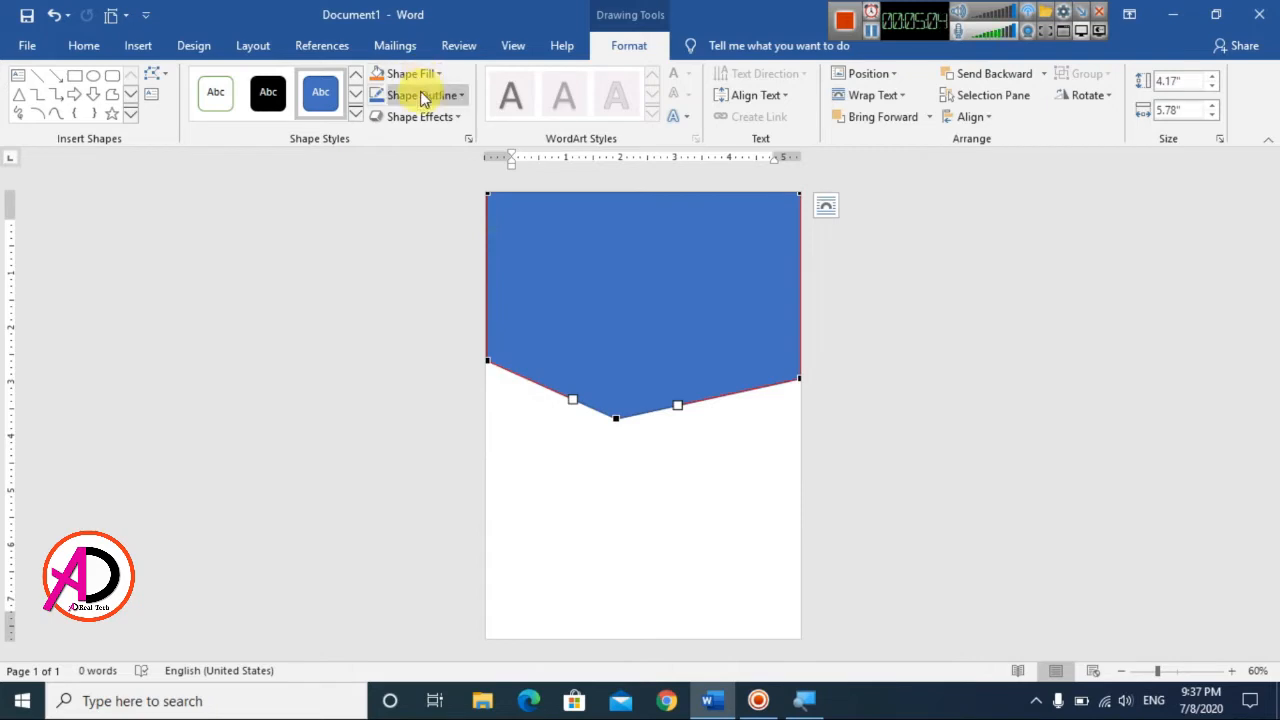
left_click(679, 479)
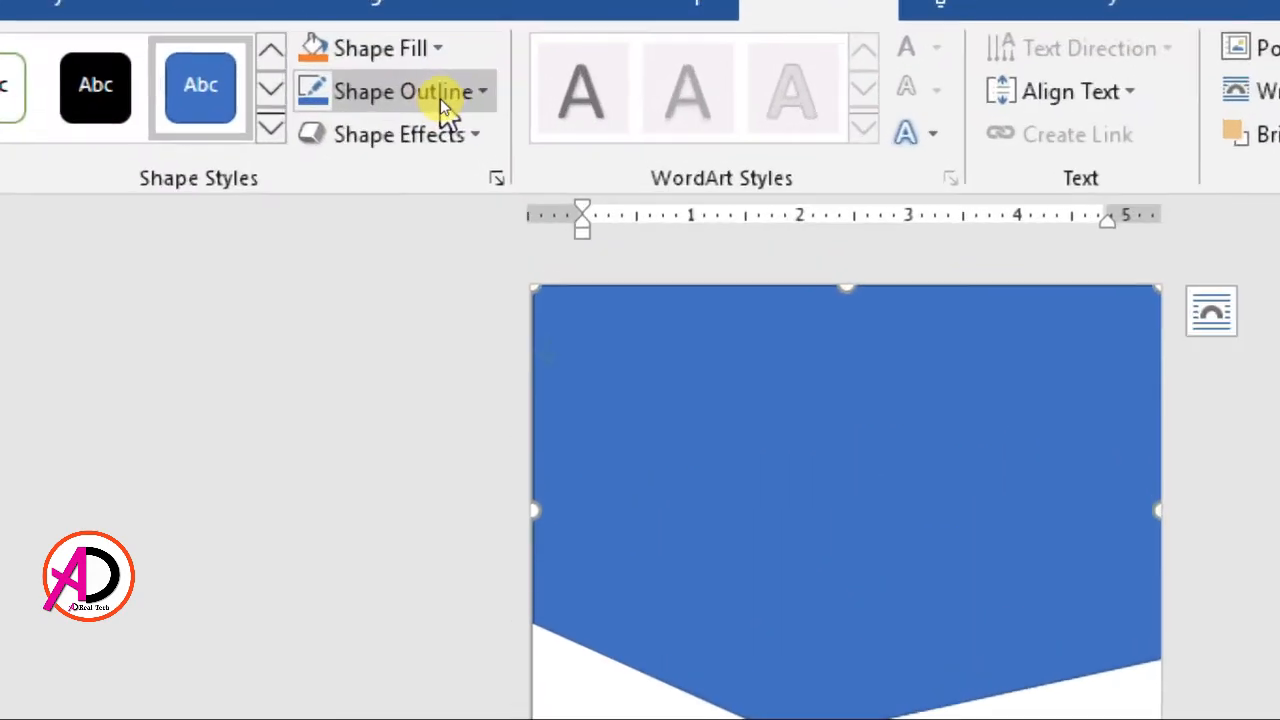
Step: Remove the outline from the blue V-bottomed shape
left_click(442, 104)
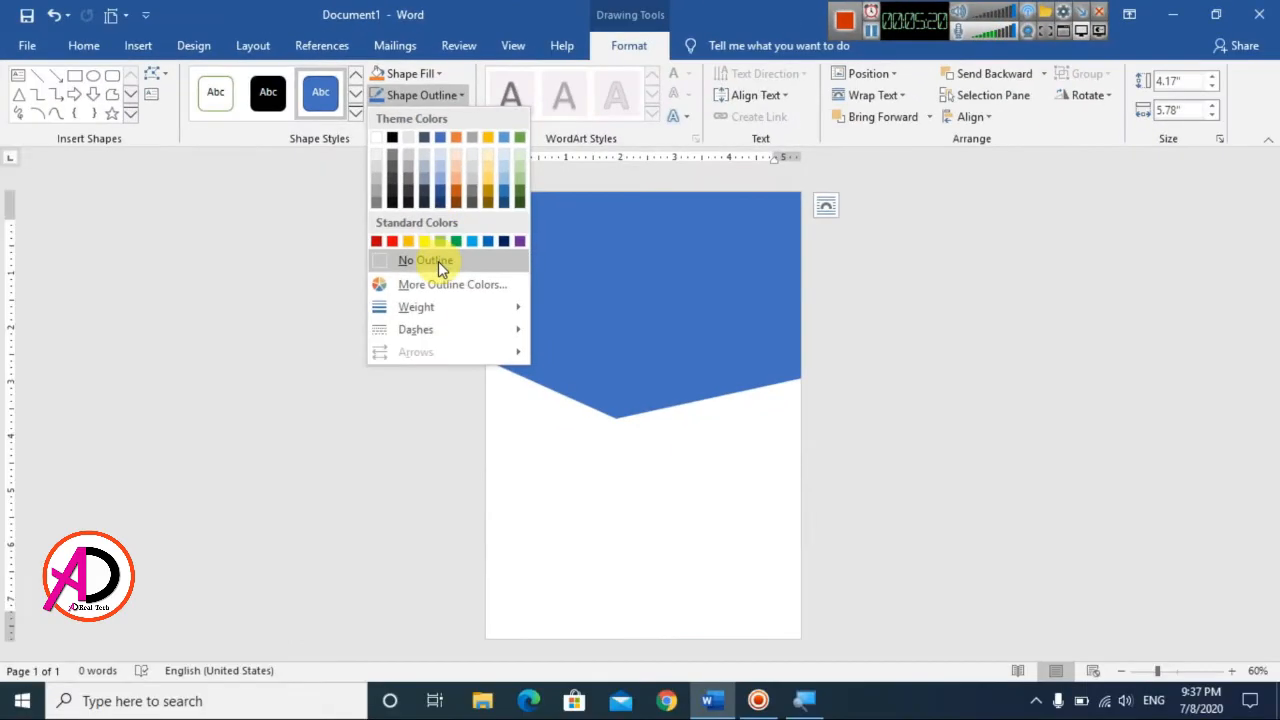
left_click(440, 425)
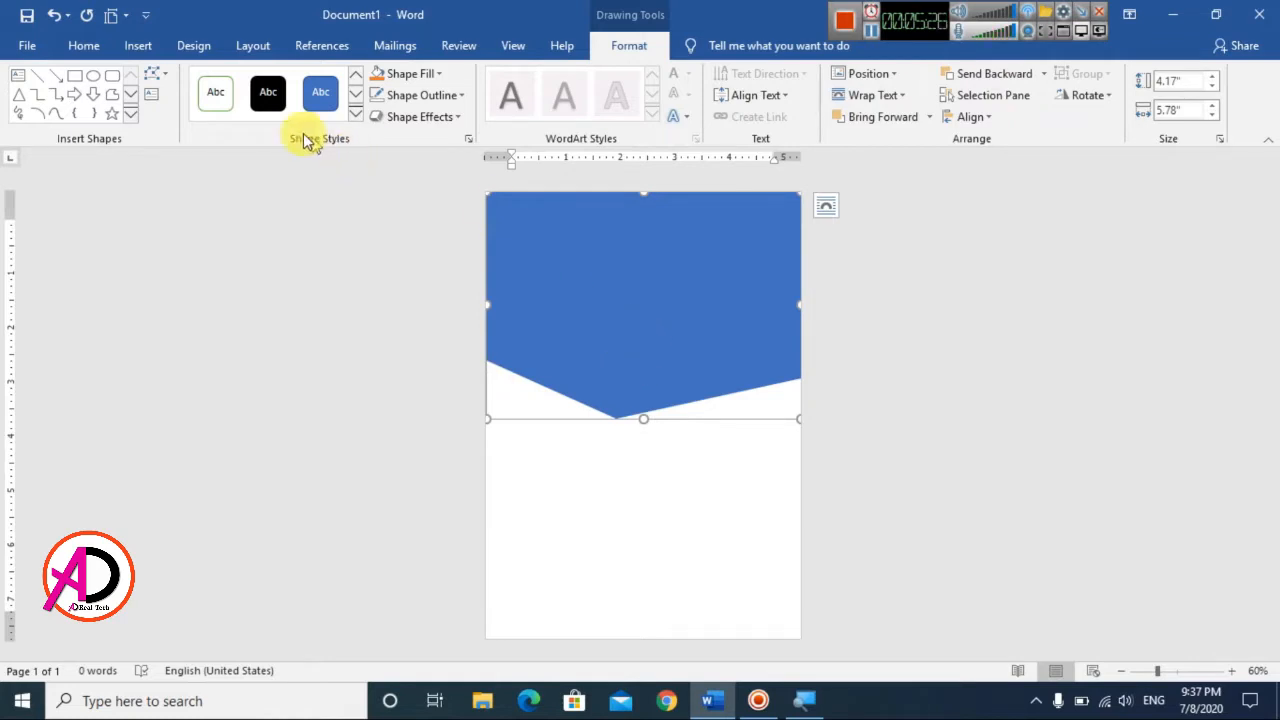
Step: Try filling the blue shape with the picture Shutterstock+Tech+Inclusion from the Desktop
left_click(425, 75)
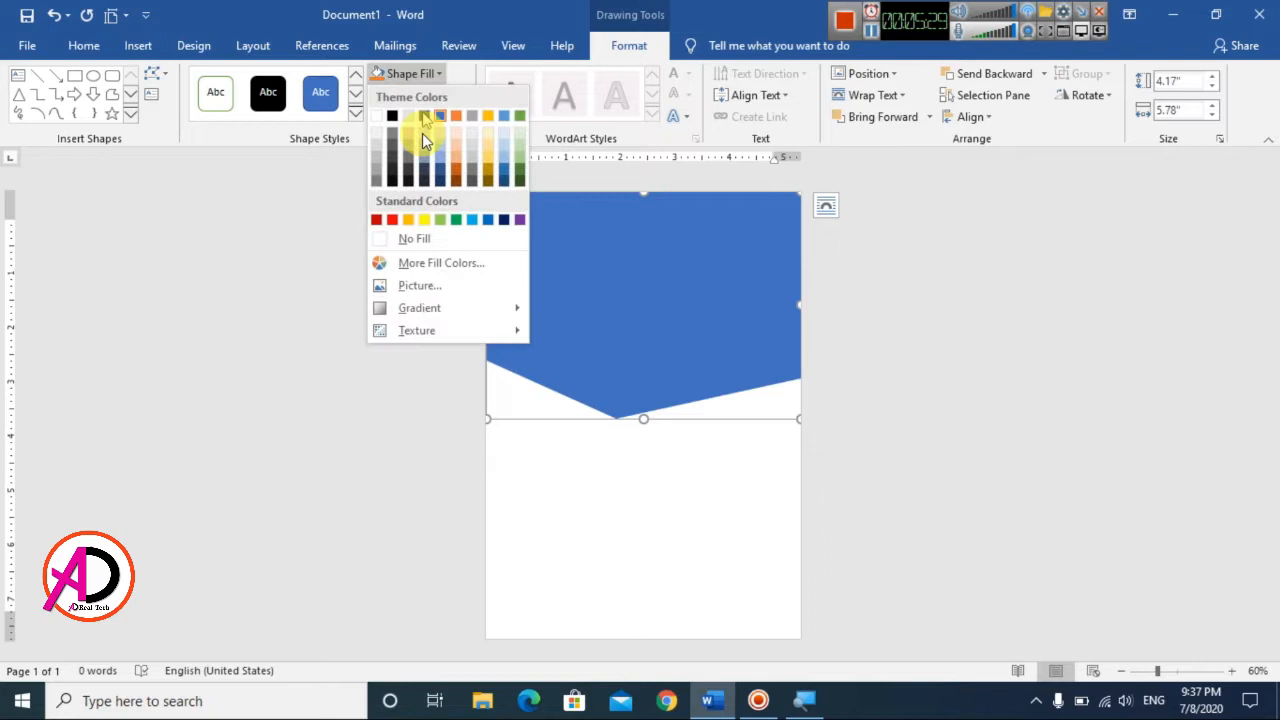
left_click(434, 287)
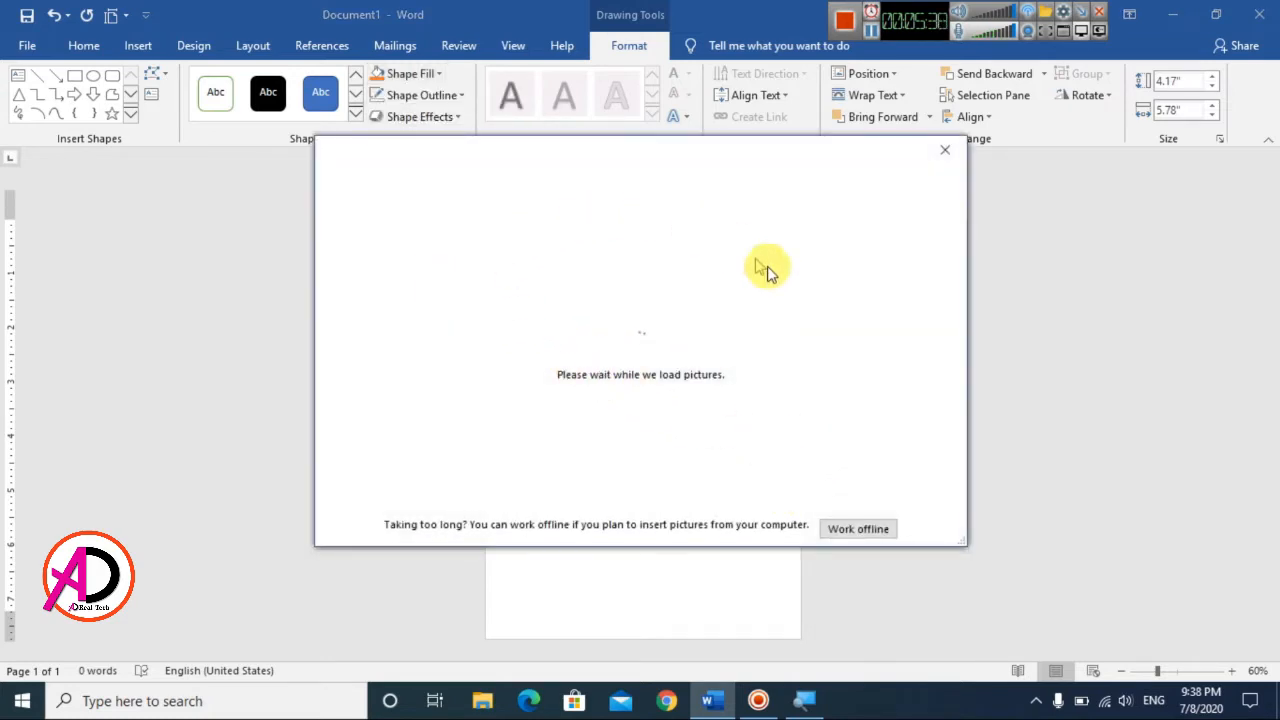
left_click(858, 529)
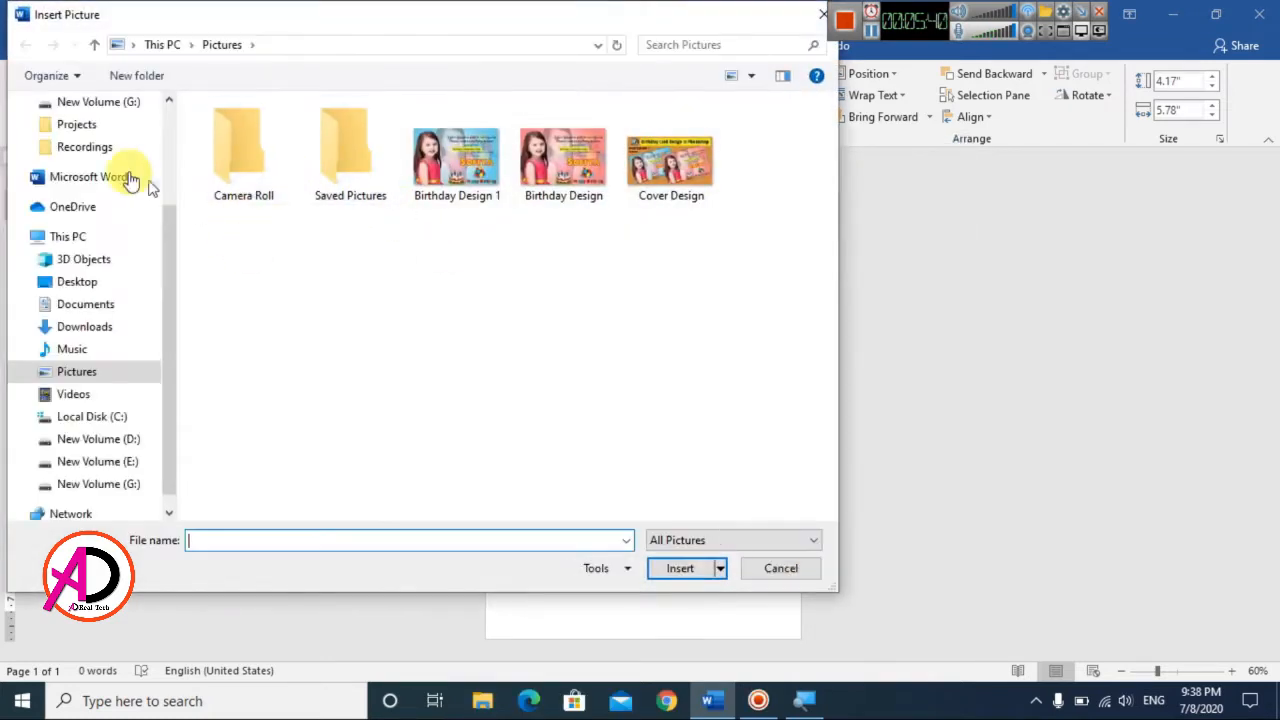
left_click(93, 290)
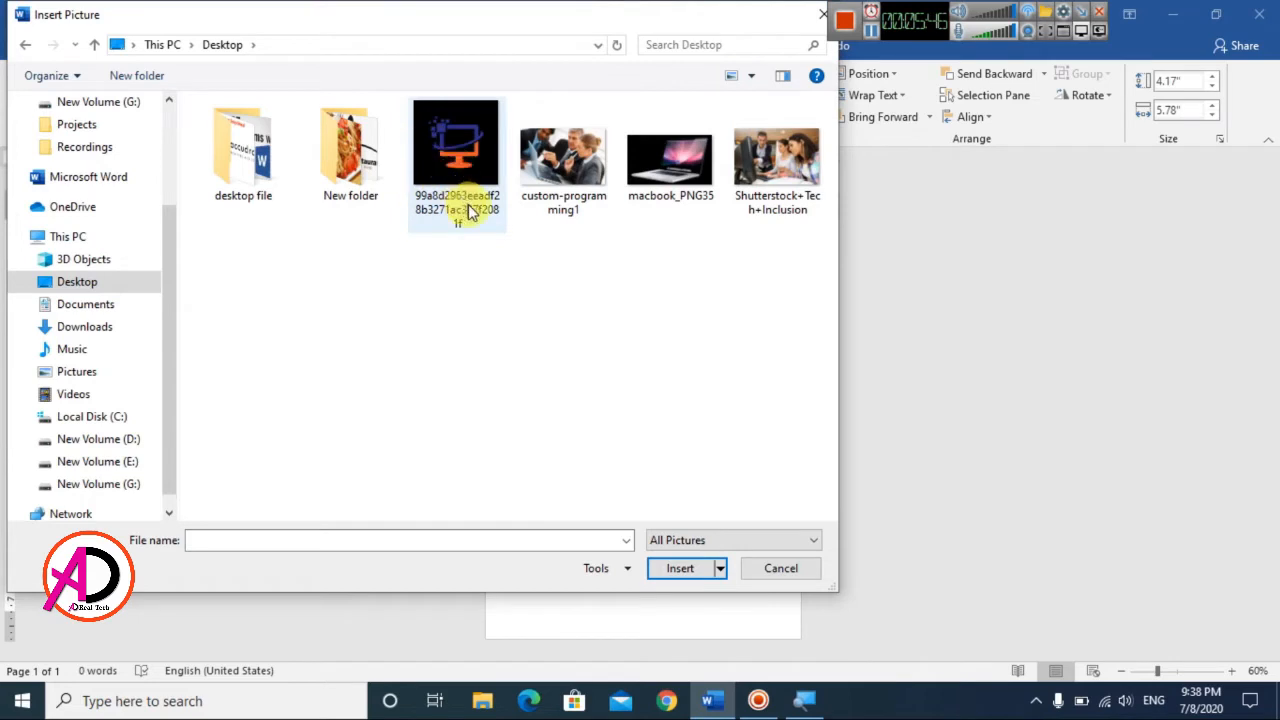
left_click(771, 178)
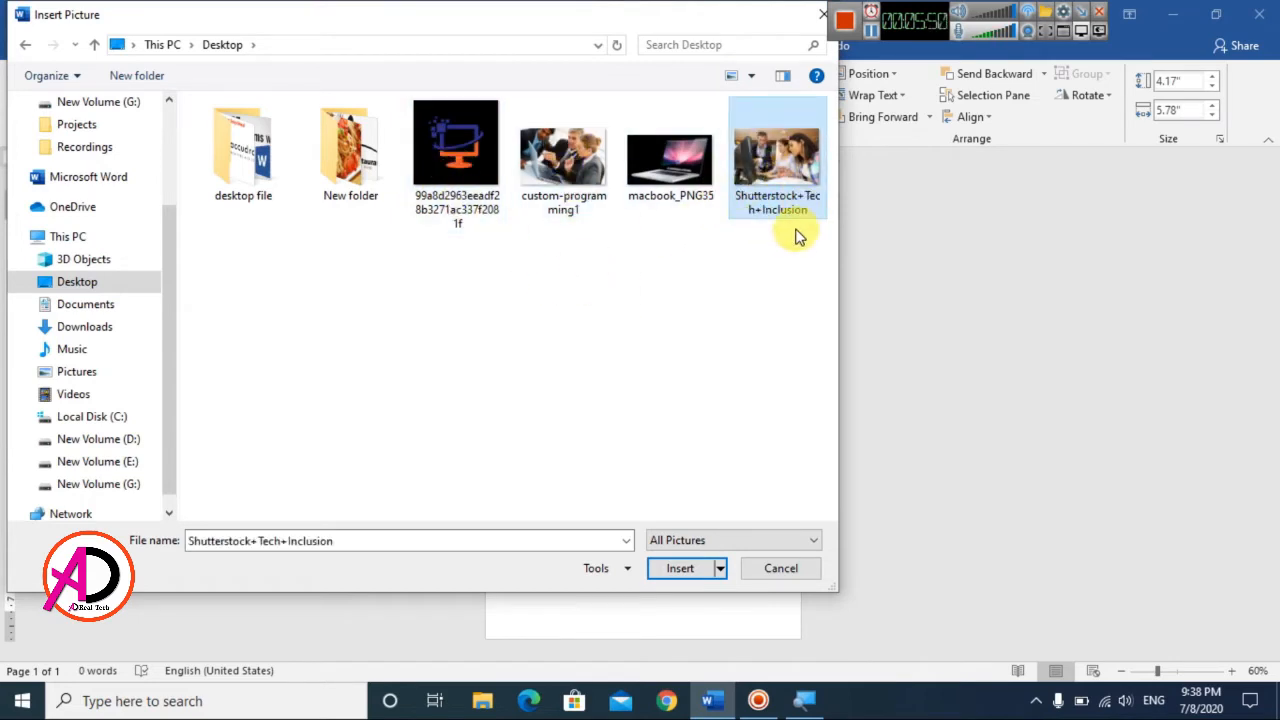
left_click(687, 571)
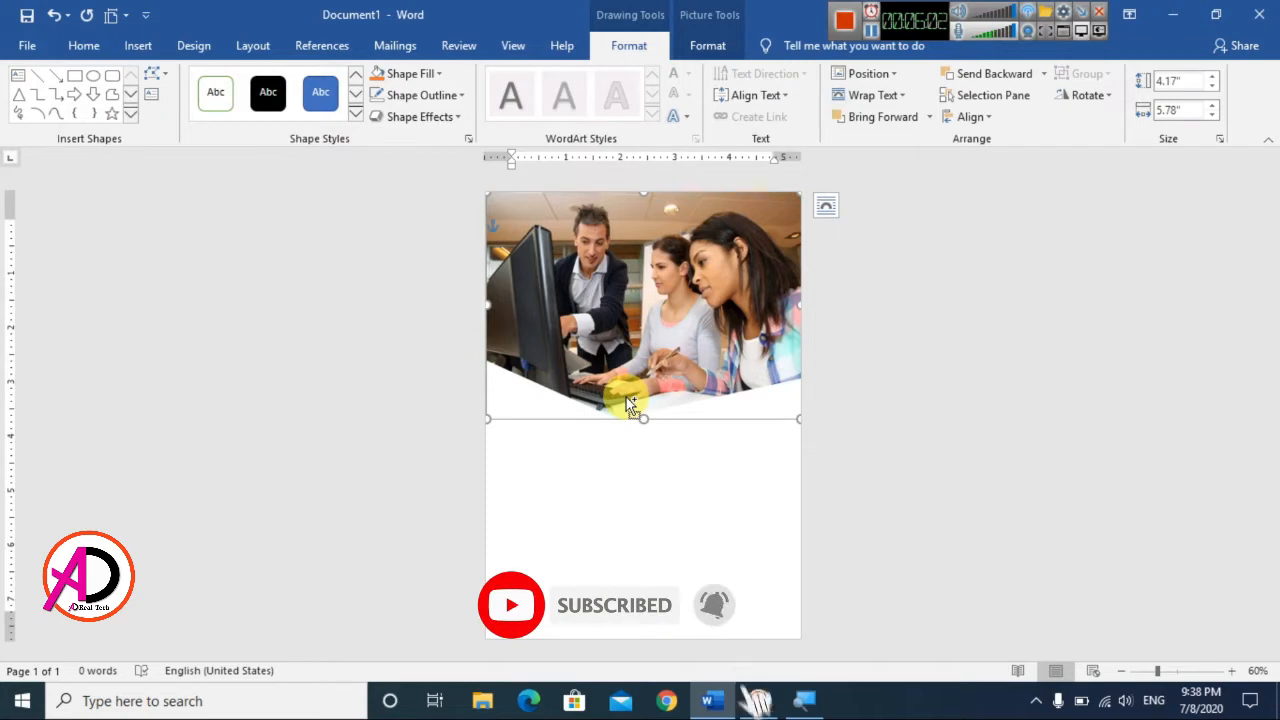
key("ctrl+z")
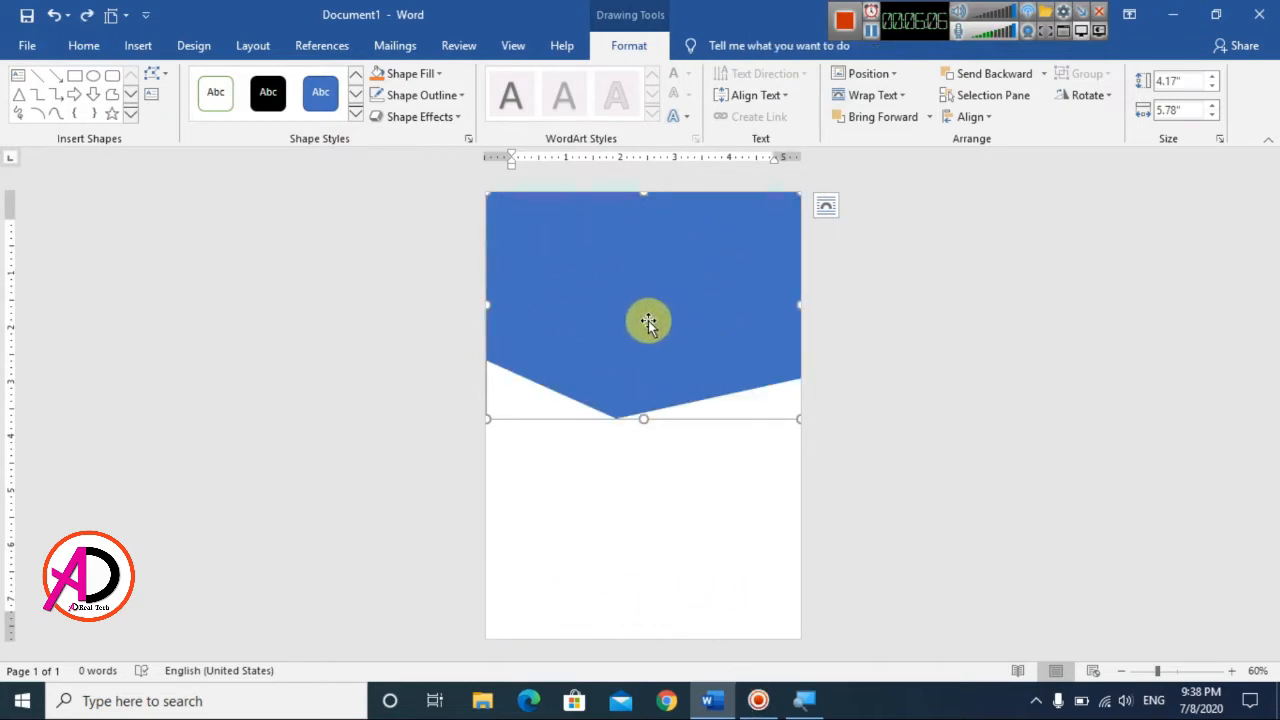
Step: Duplicate the blue V-bottomed shape and fill the copy with the standard red colour
left_click_drag(648, 322, 648, 320)
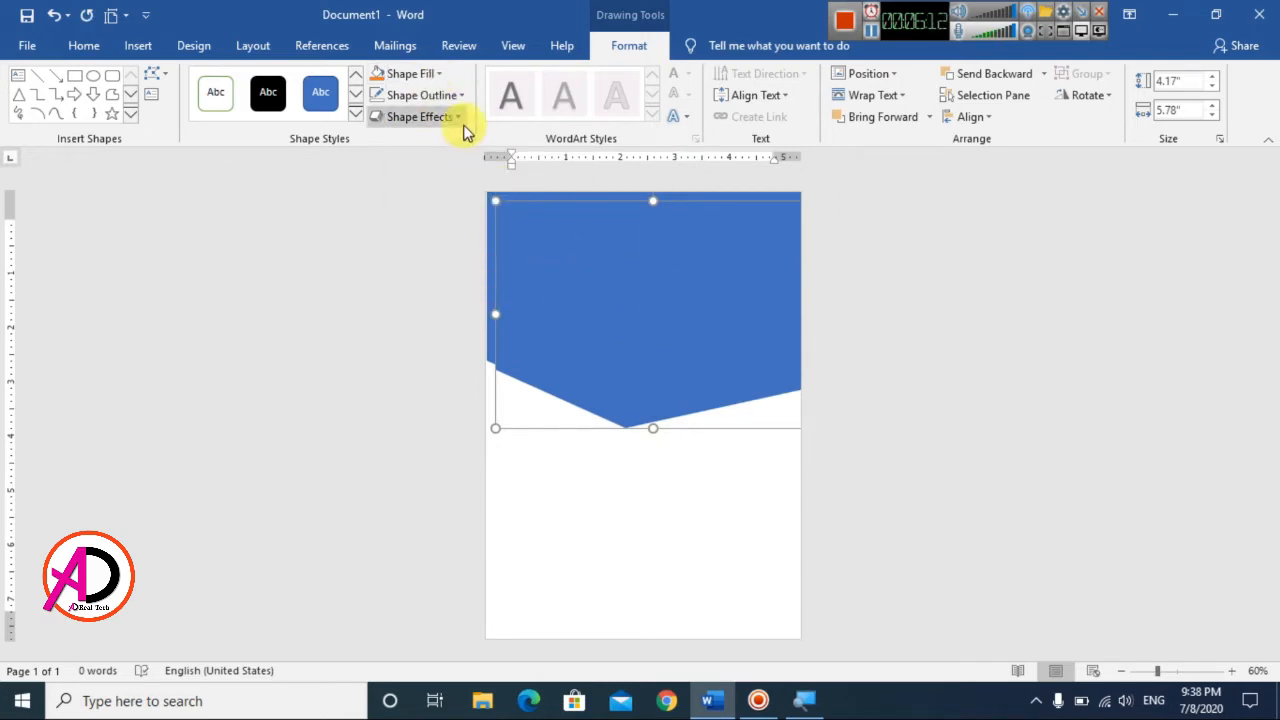
left_click(418, 74)
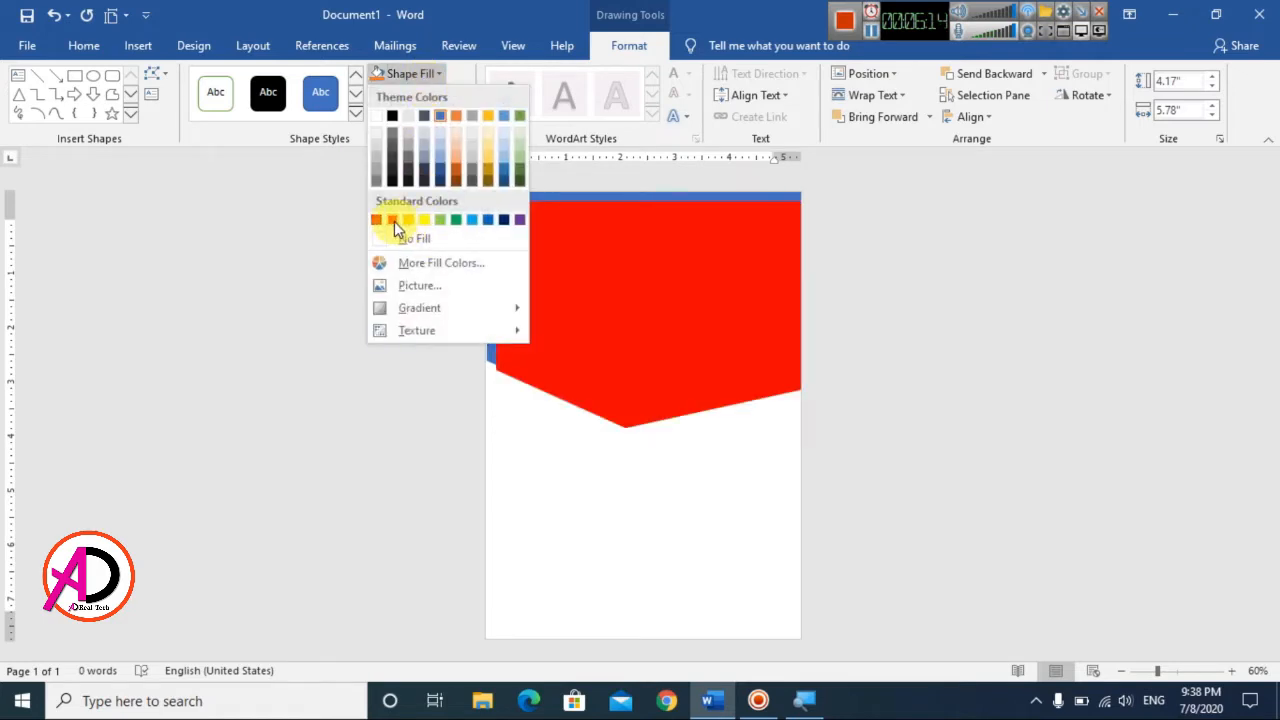
left_click(394, 221)
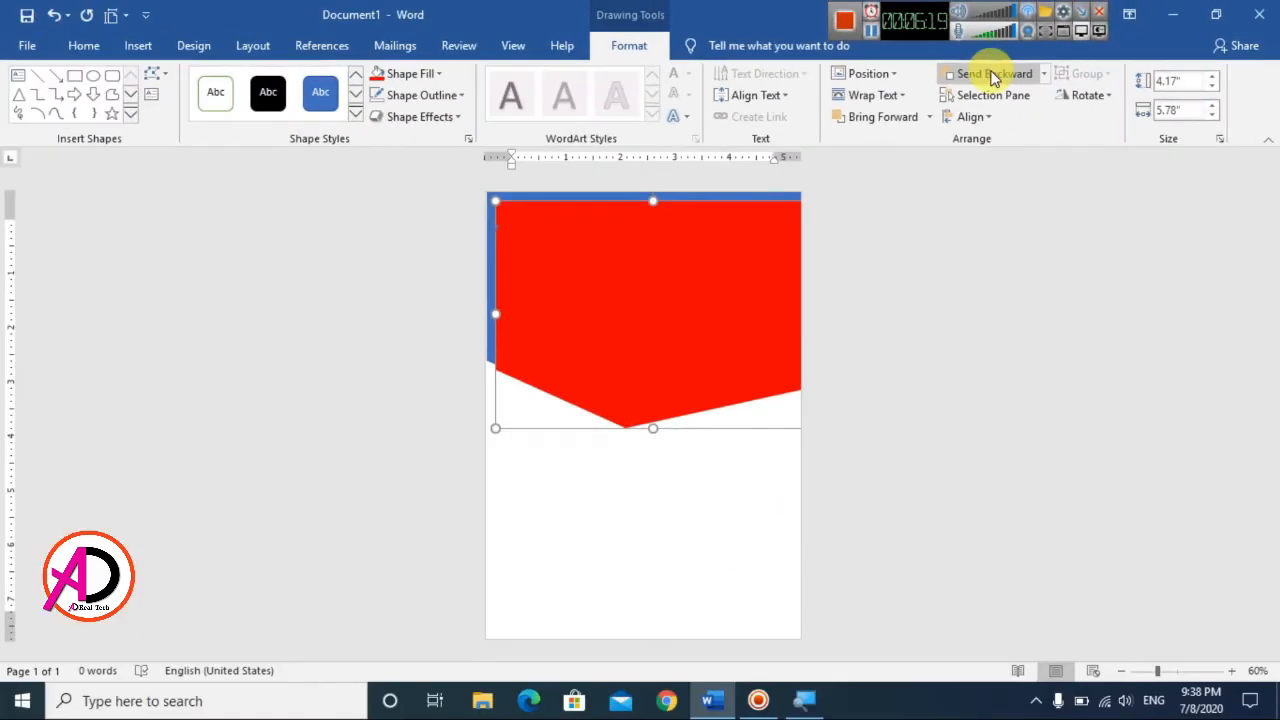
Step: Send the red copy behind the blue shape and shift it left so it forms a border along the lower edges
left_click(1000, 80)
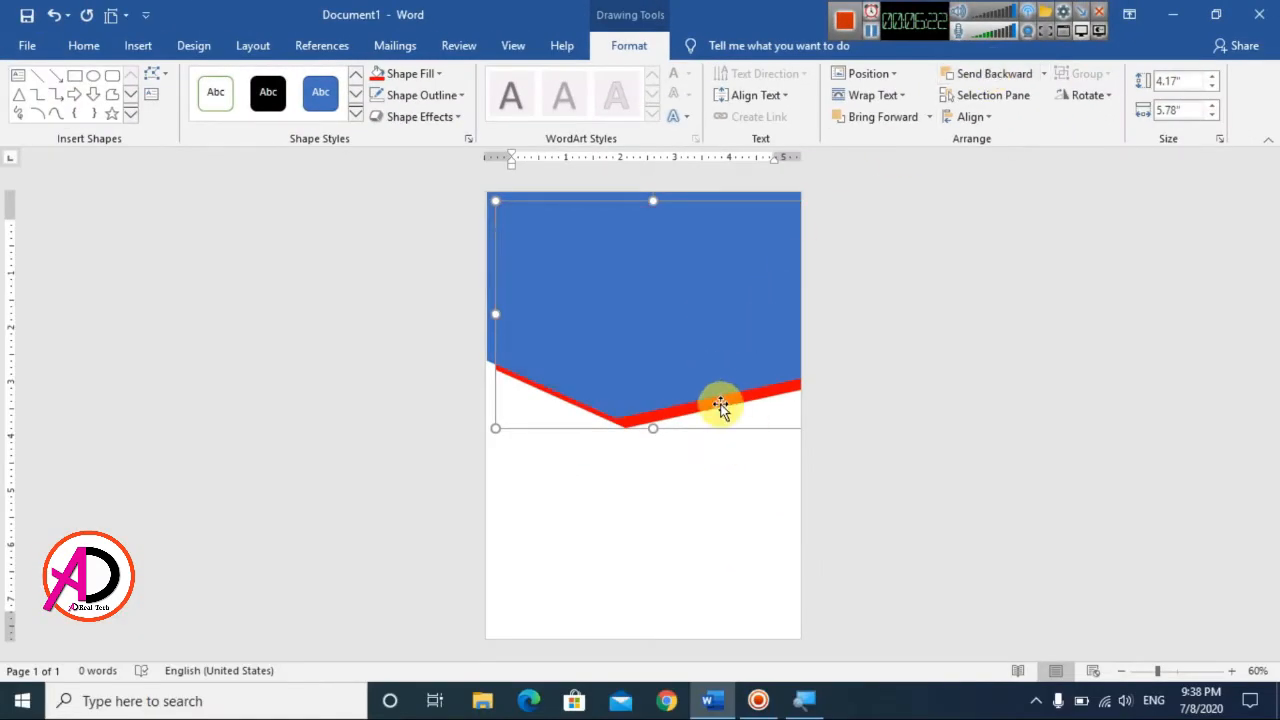
left_click_drag(720, 409, 707, 402)
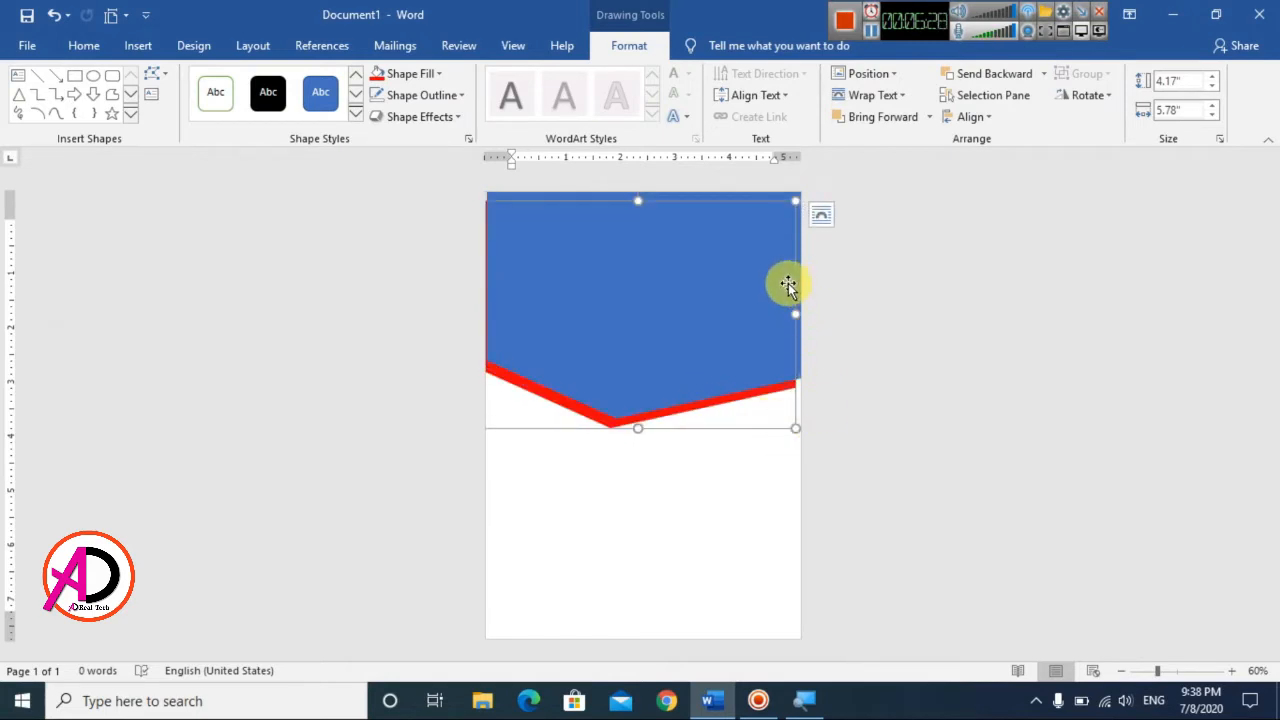
Step: Edit the red shape's points to pull its lower-right corner out to the page edge, about 5.88" overall width, and nudge the shape right
left_click(166, 72)
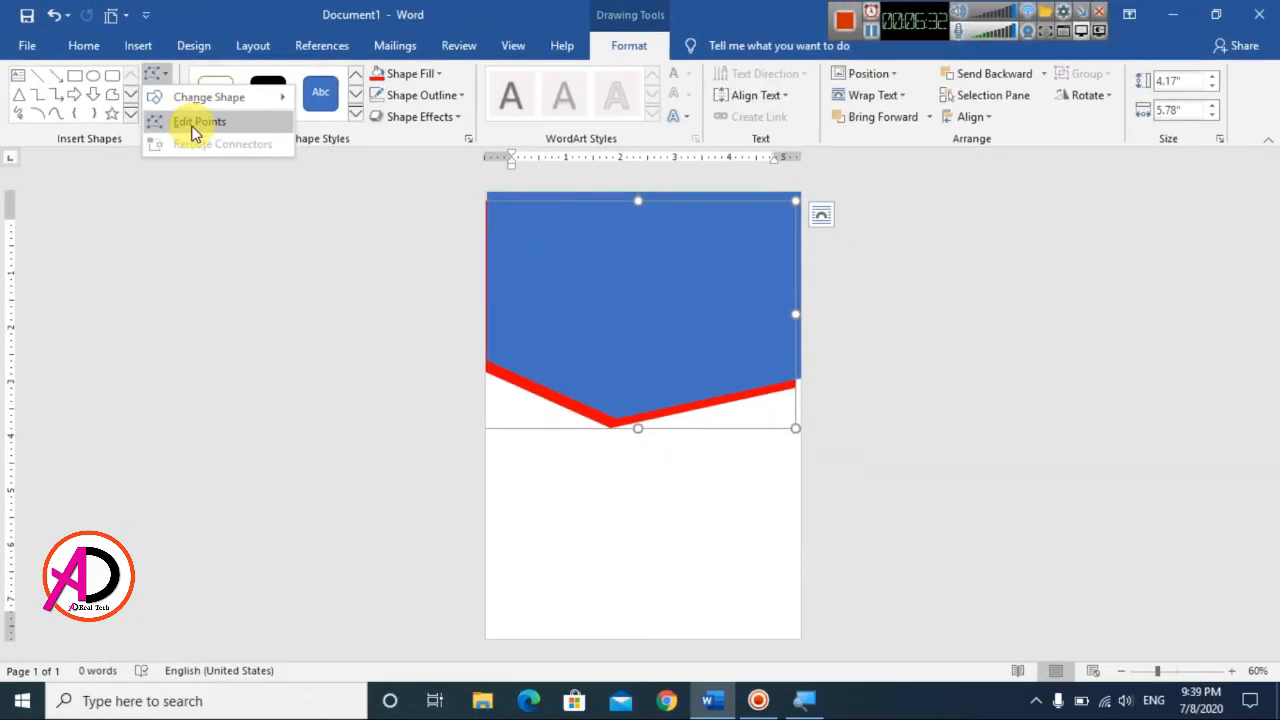
left_click(197, 122)
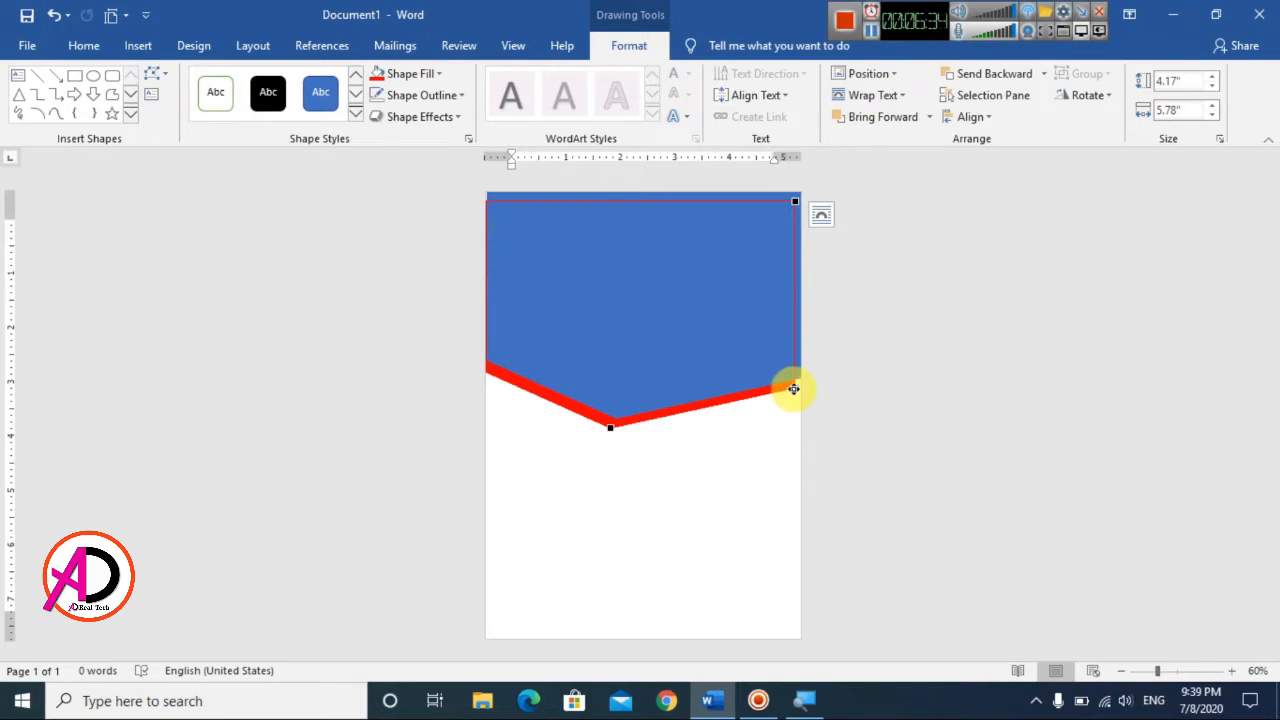
left_click_drag(793, 388, 799, 376)
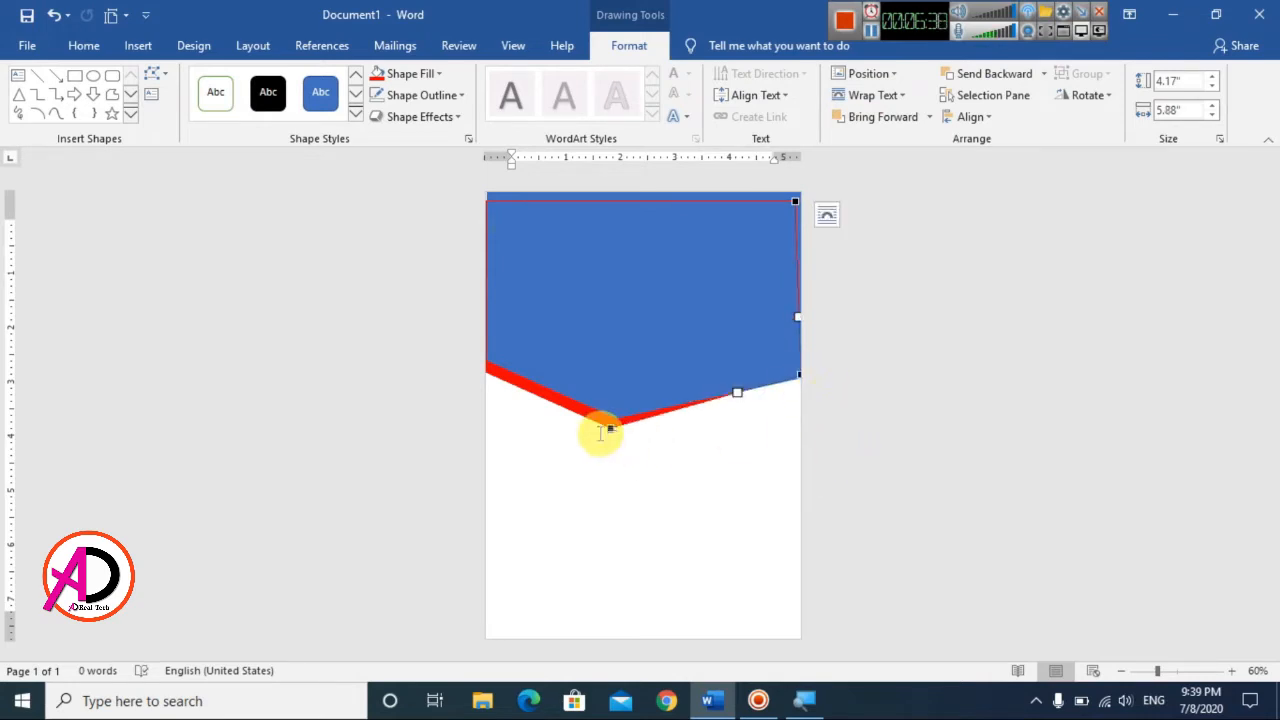
left_click(547, 392)
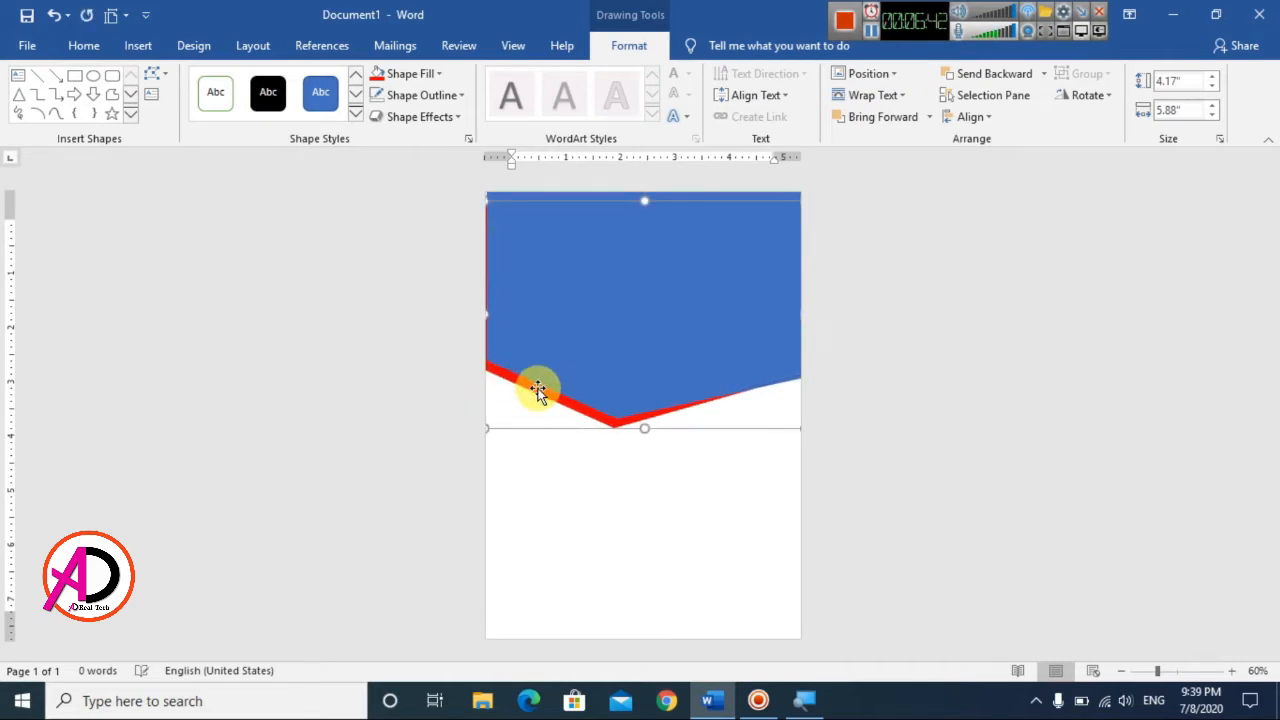
key("Right")
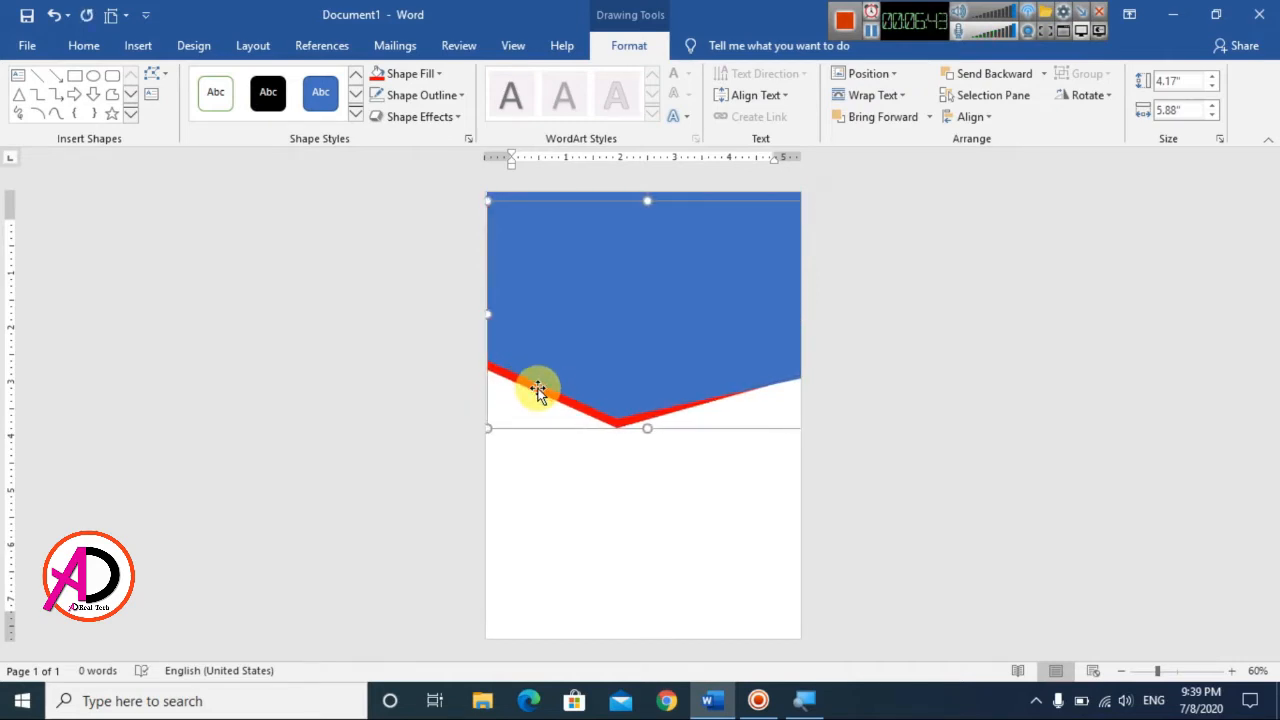
Step: Extend the left sides of the blue shape and the red shape out to the page's left edge
left_click(596, 514)
scroll(640, 465, "up", 3)
scroll(640, 462, "up", 1)
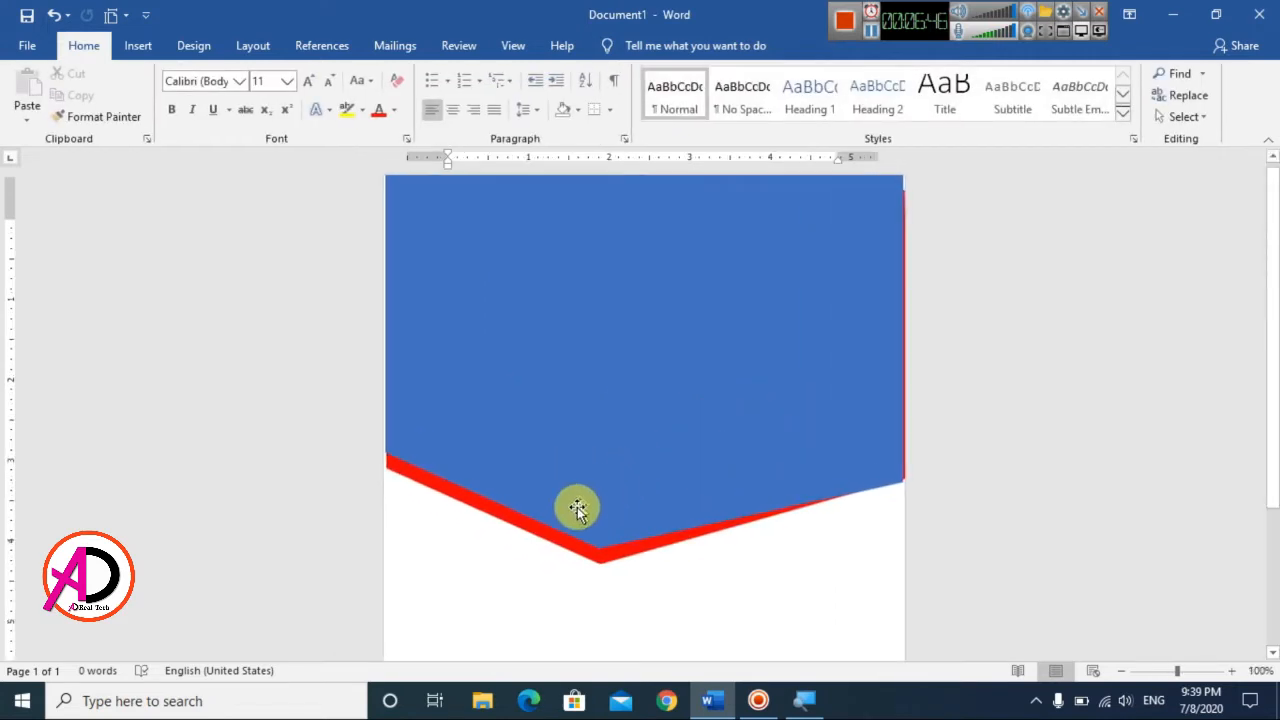
left_click(535, 538)
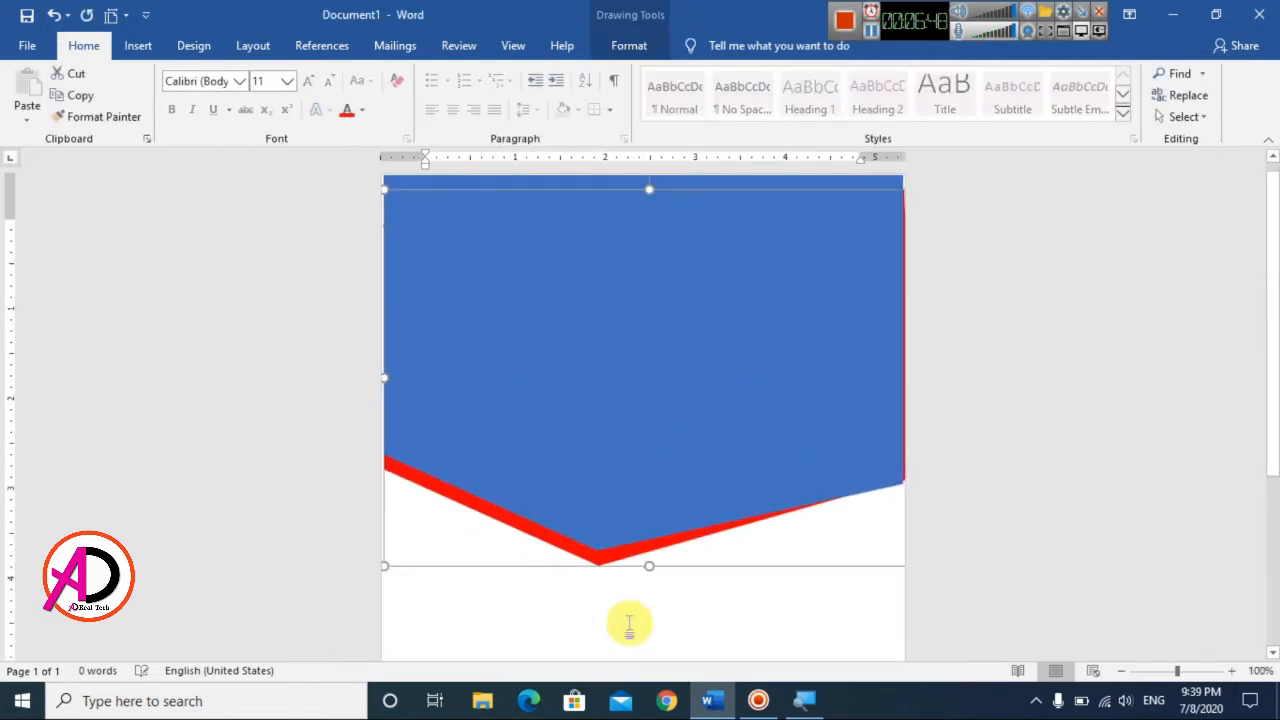
left_click(629, 606)
scroll(628, 597, "down", 6)
scroll(628, 597, "up", 5)
left_click(657, 446)
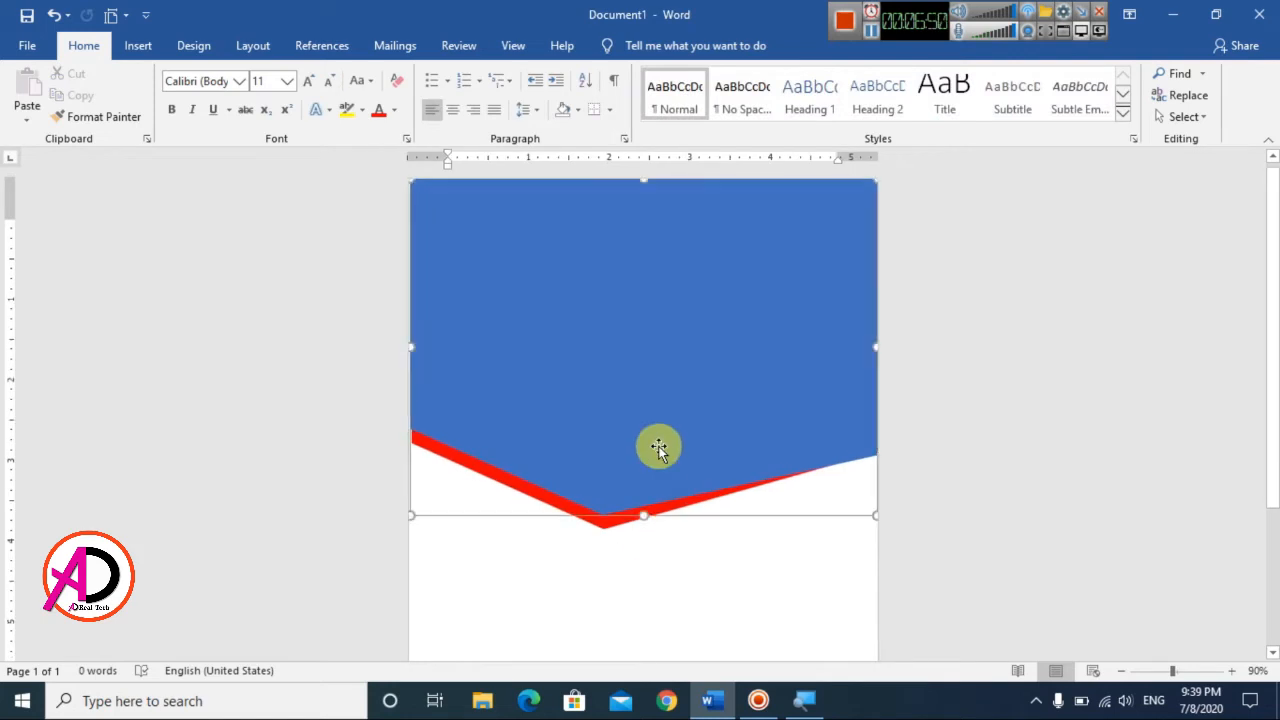
left_click_drag(408, 345, 406, 345)
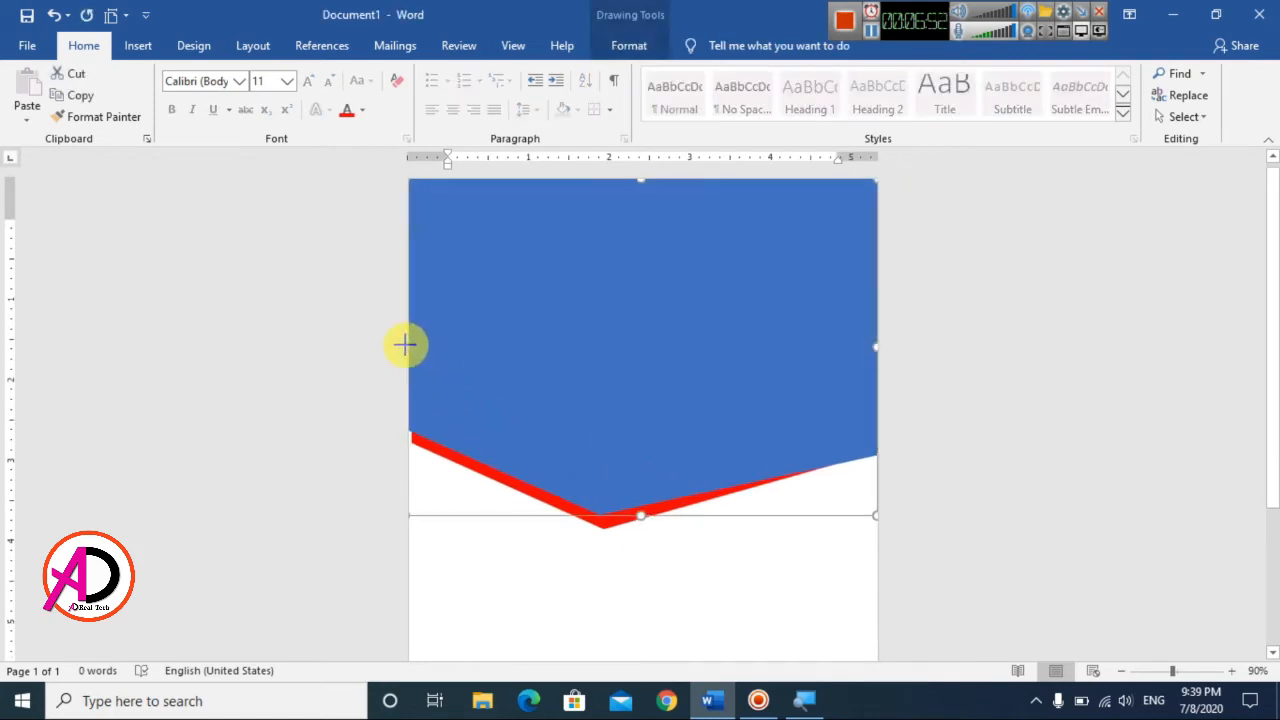
left_click(511, 487)
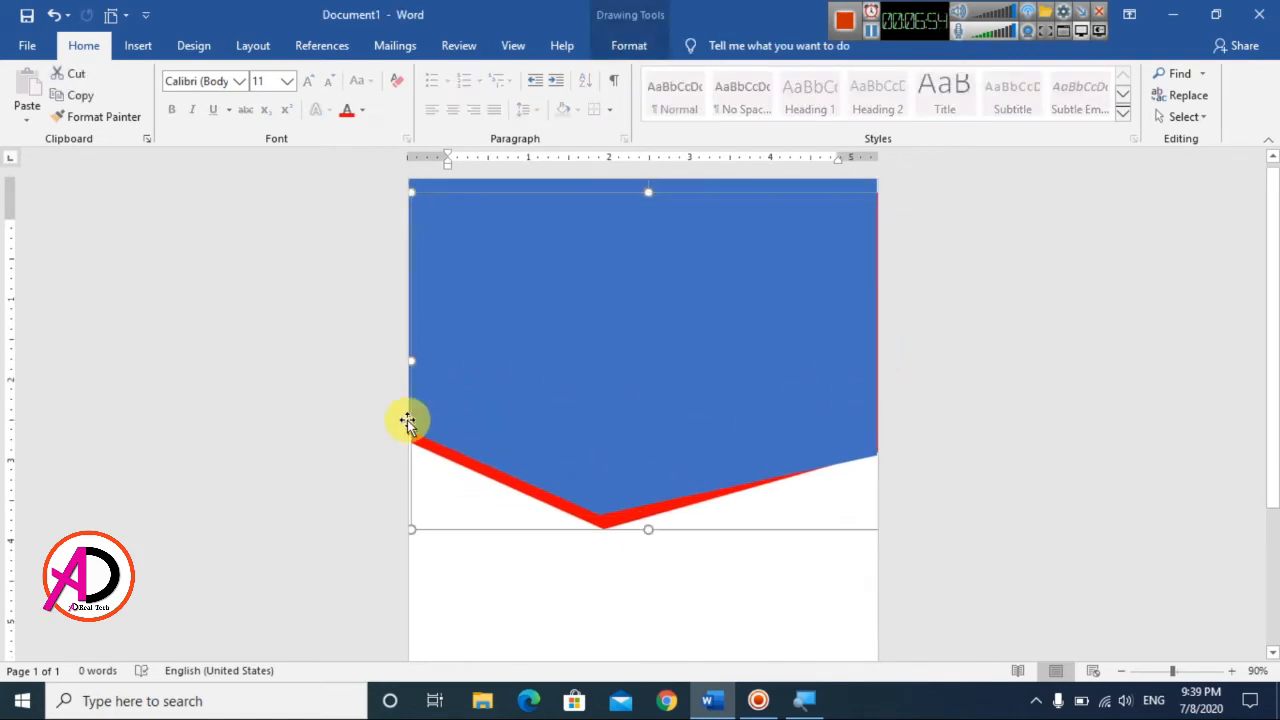
left_click_drag(411, 360, 405, 361)
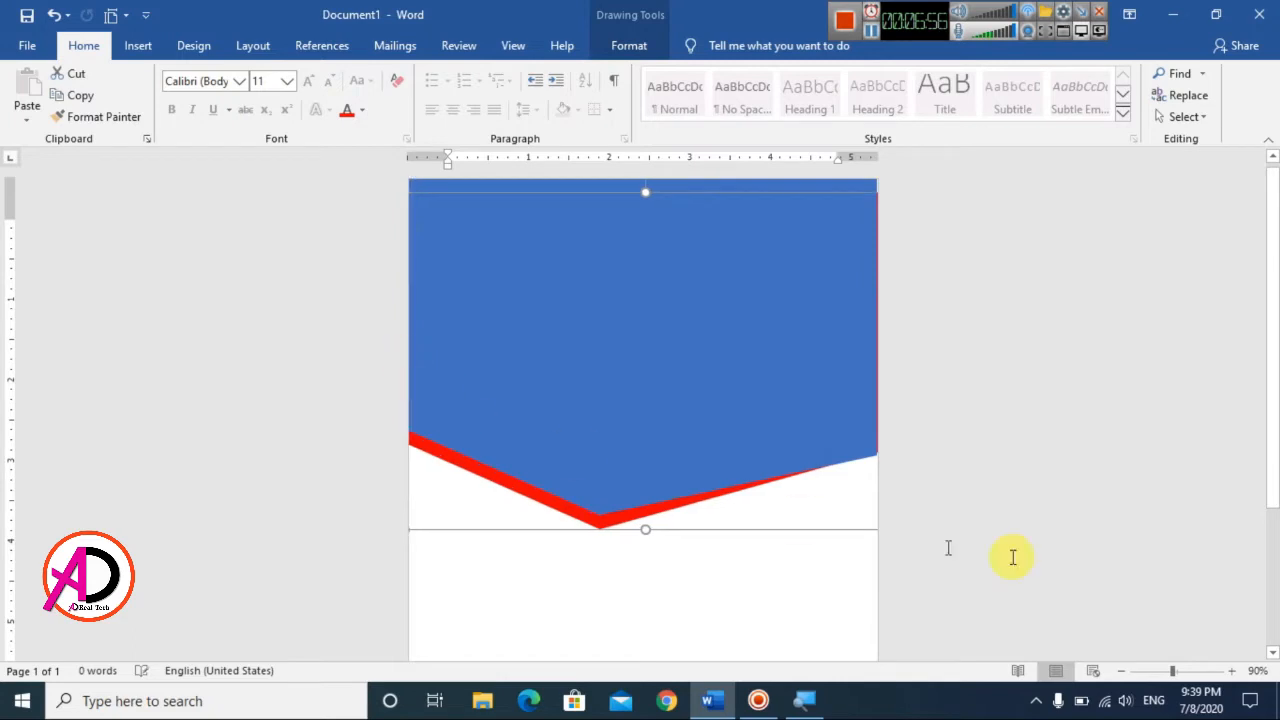
Step: Extend the blue shape's right side past the page's right edge, to about 5.96" wide, covering the red strip there
left_click(880, 376)
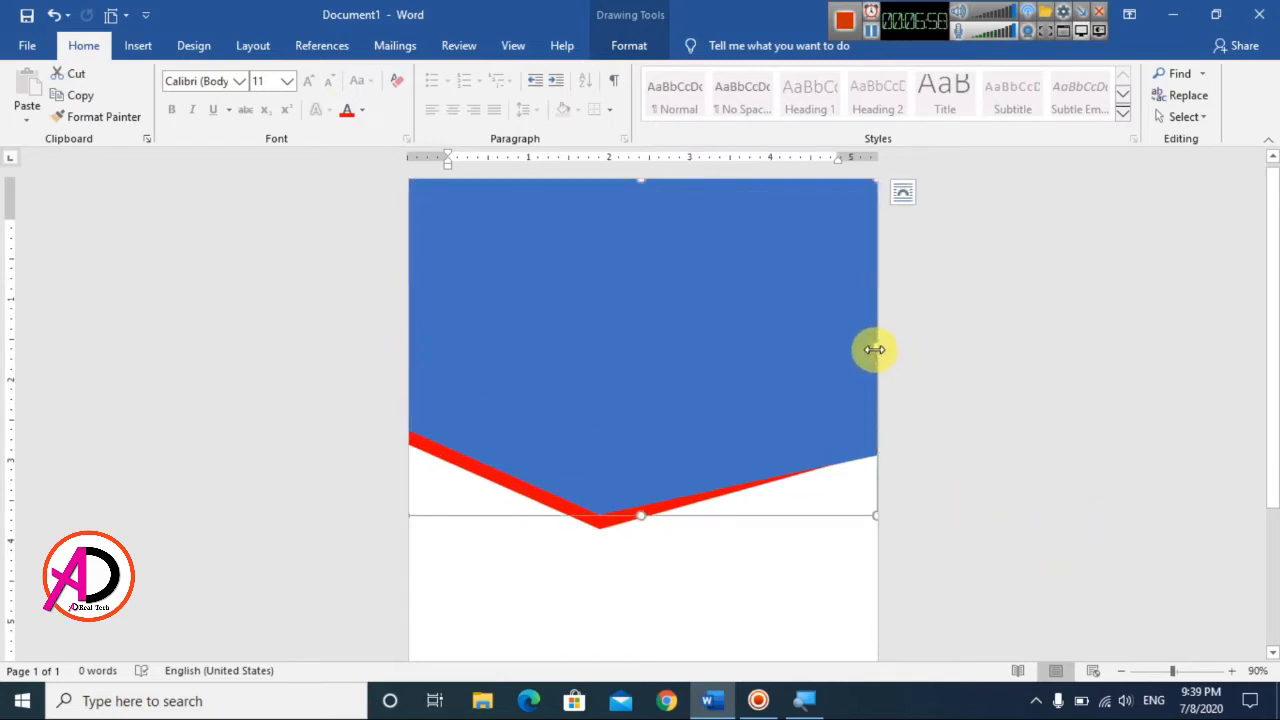
left_click(971, 509)
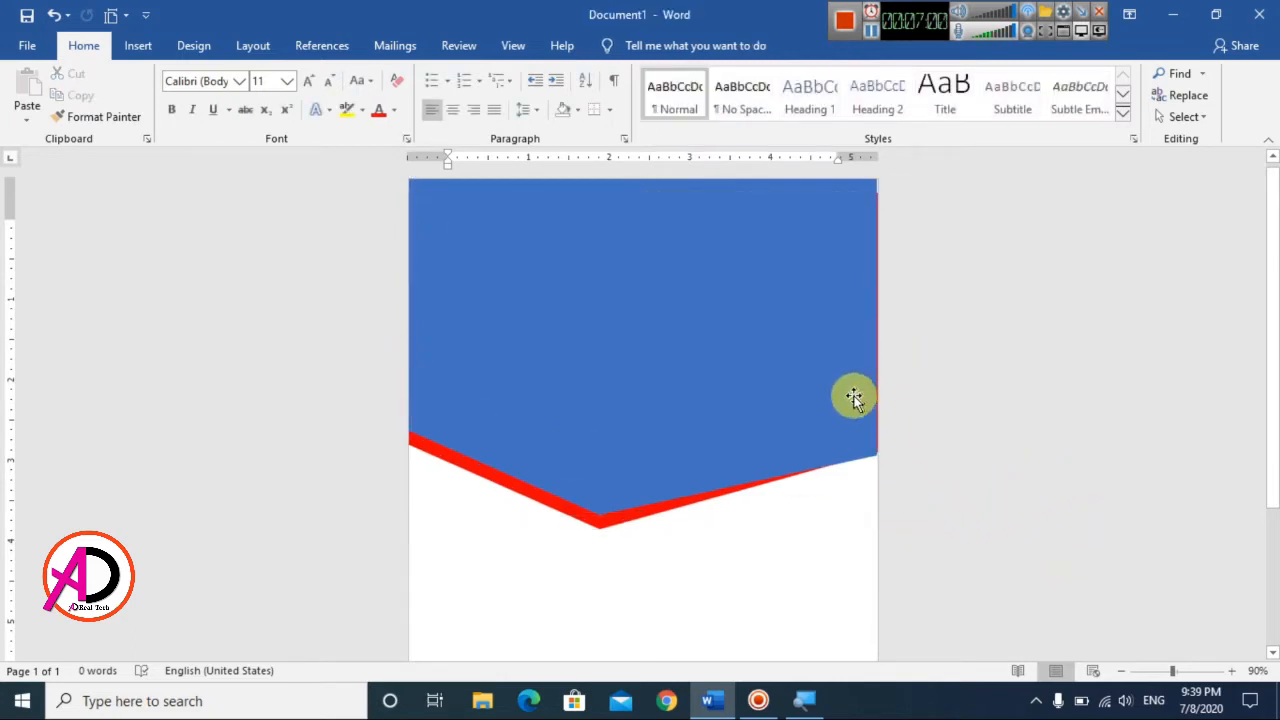
left_click(660, 515)
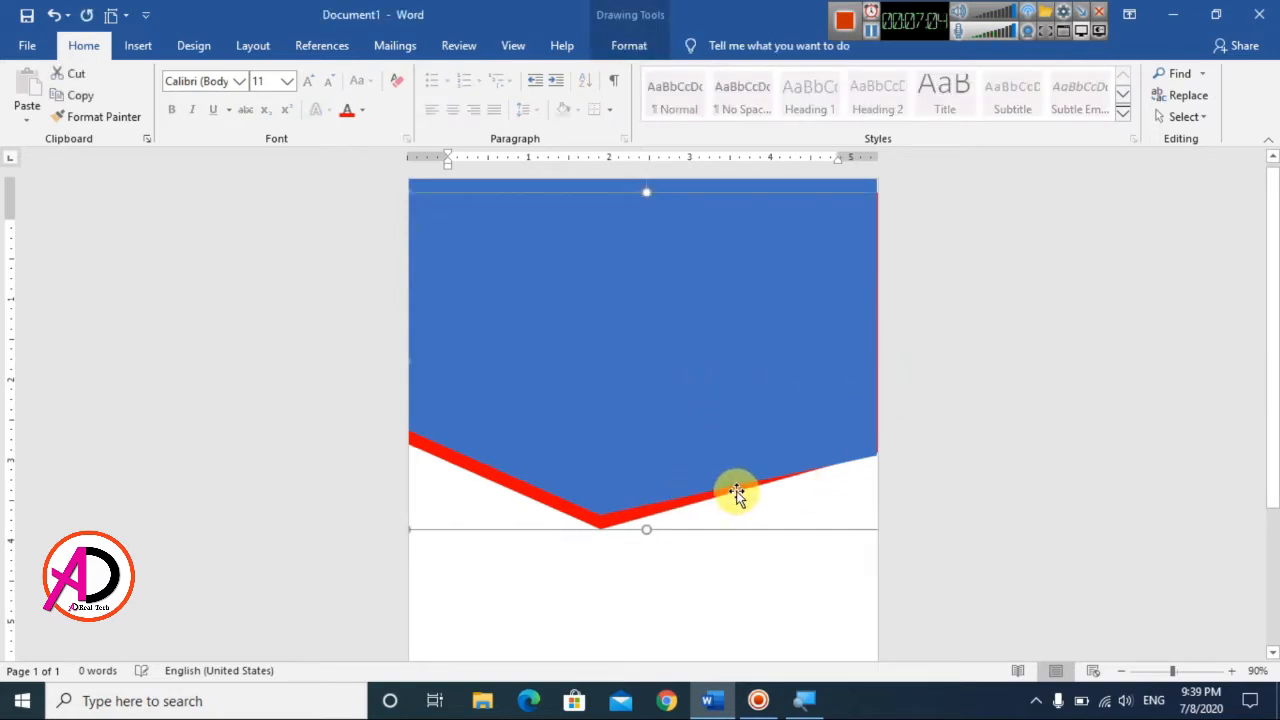
left_click(836, 405)
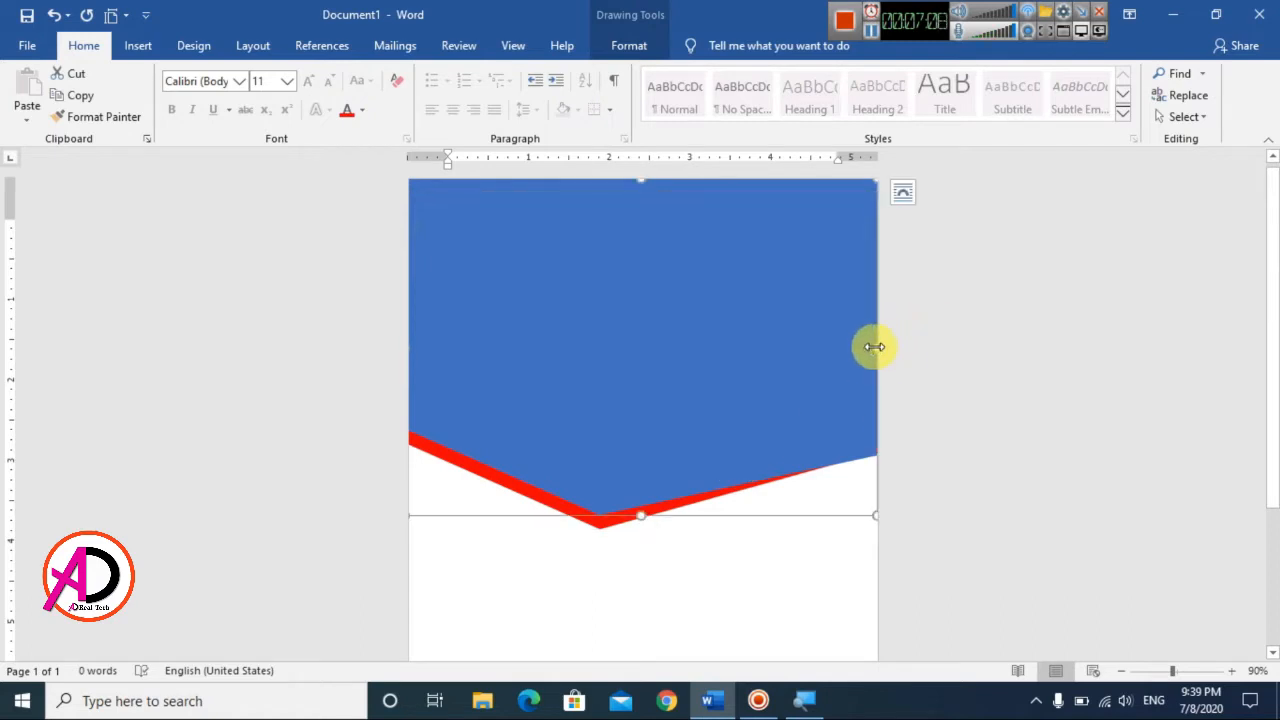
left_click_drag(875, 346, 884, 346)
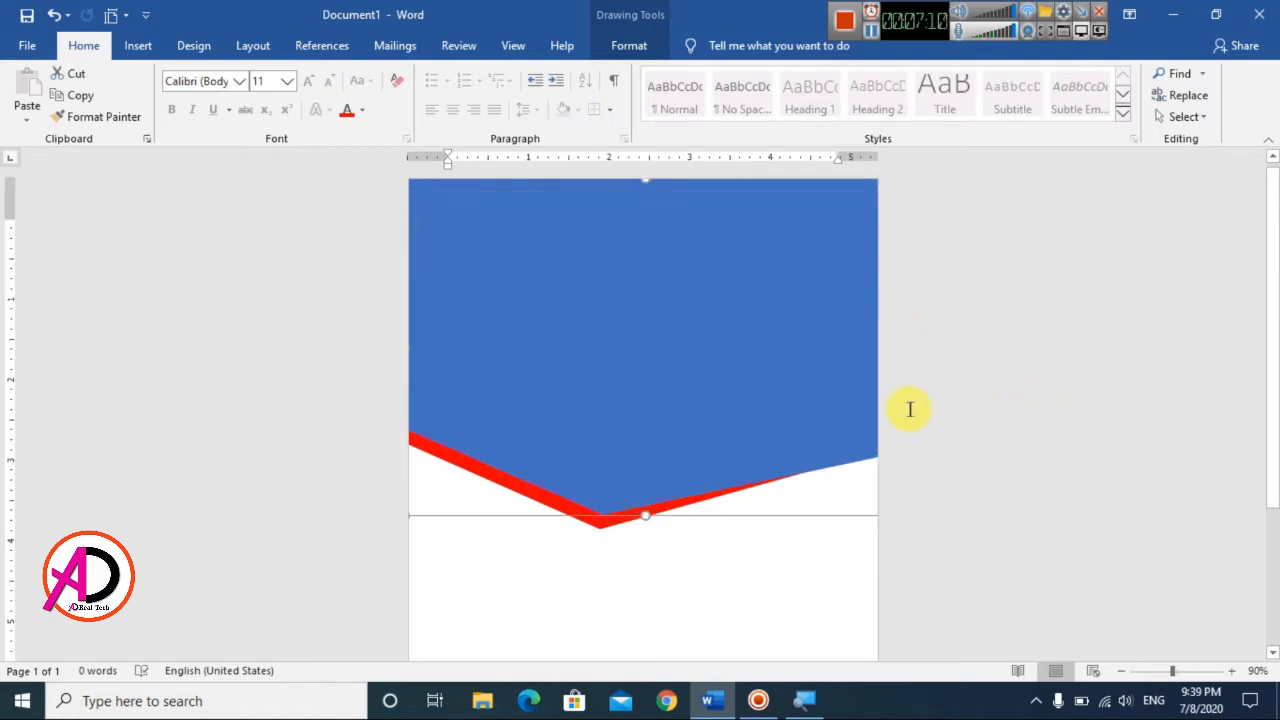
left_click_drag(910, 409, 906, 397)
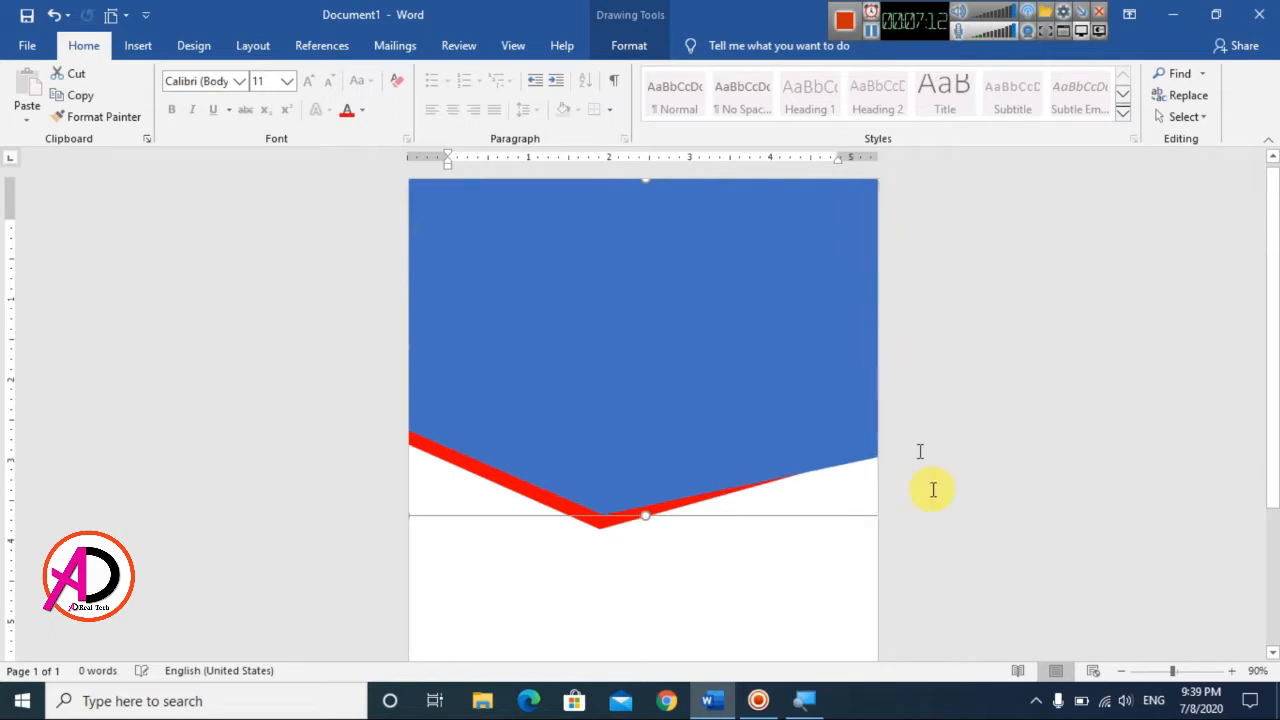
left_click(846, 583)
scroll(709, 519, "down", 5)
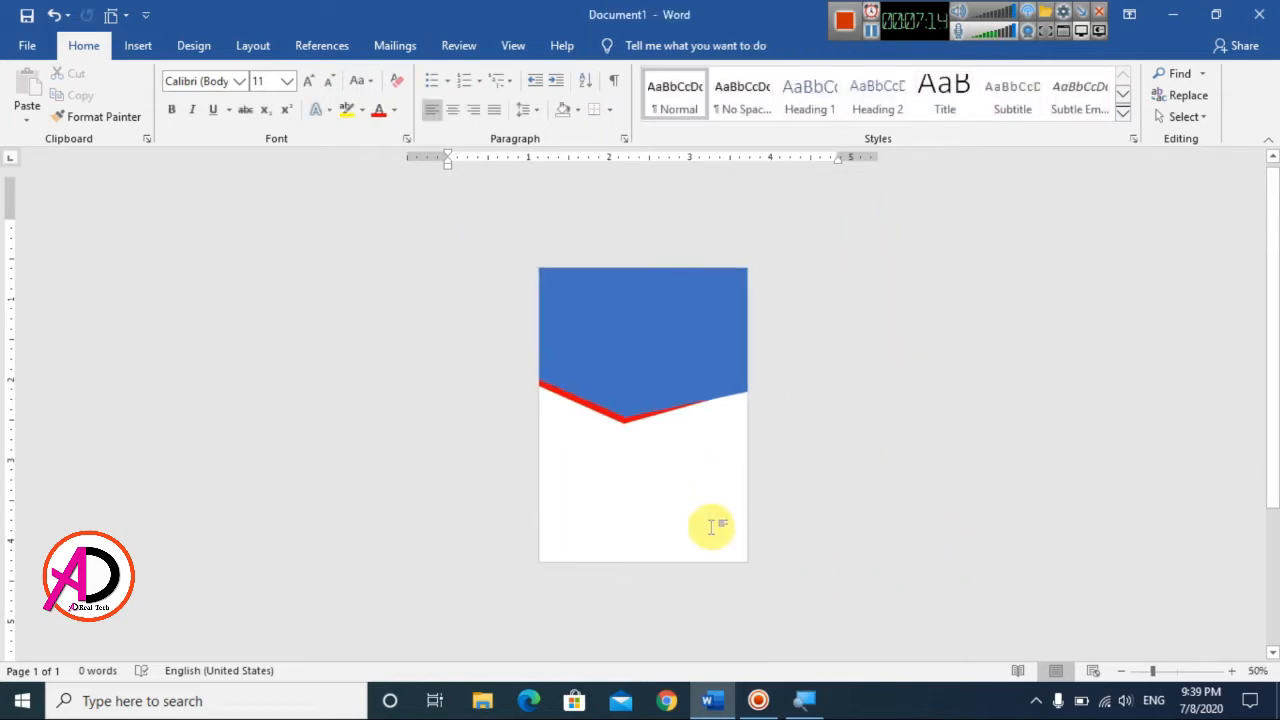
Step: Fill the blue shape with the picture Shutterstock+Tech+Inclusion from the Desktop, working offline
scroll(711, 526, "up", 3)
left_click(588, 271)
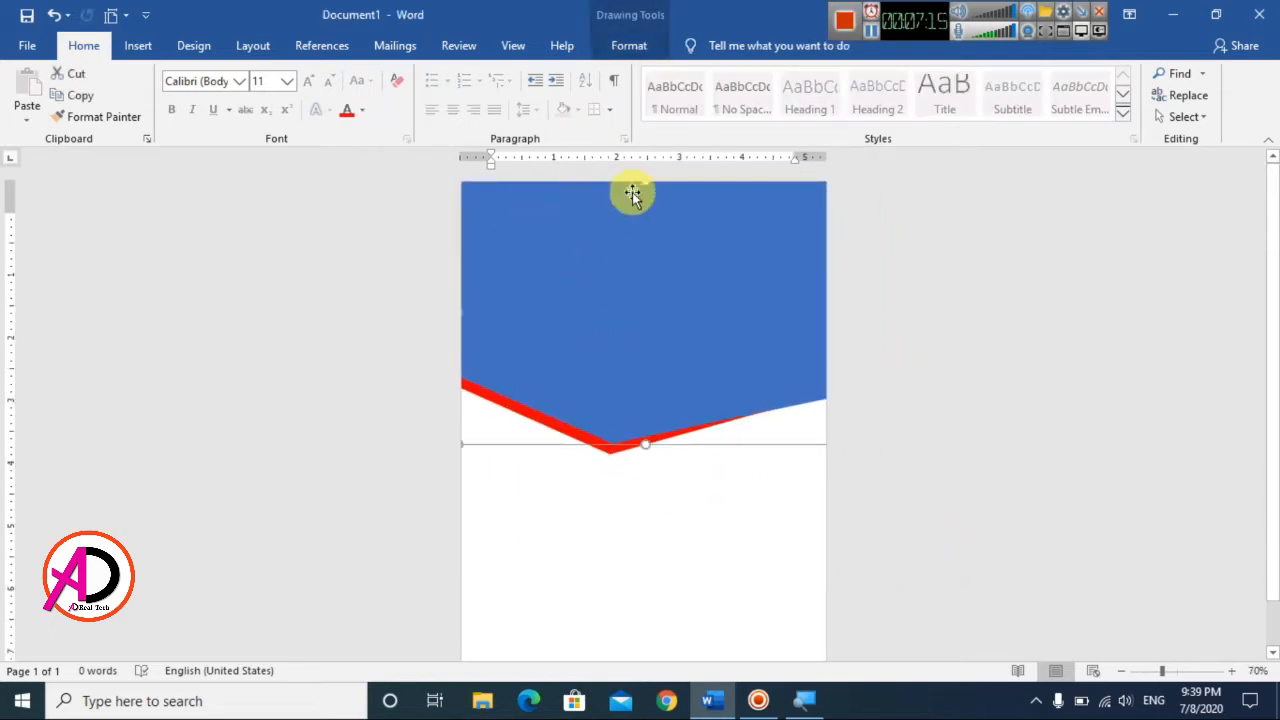
left_click(624, 46)
left_click(411, 74)
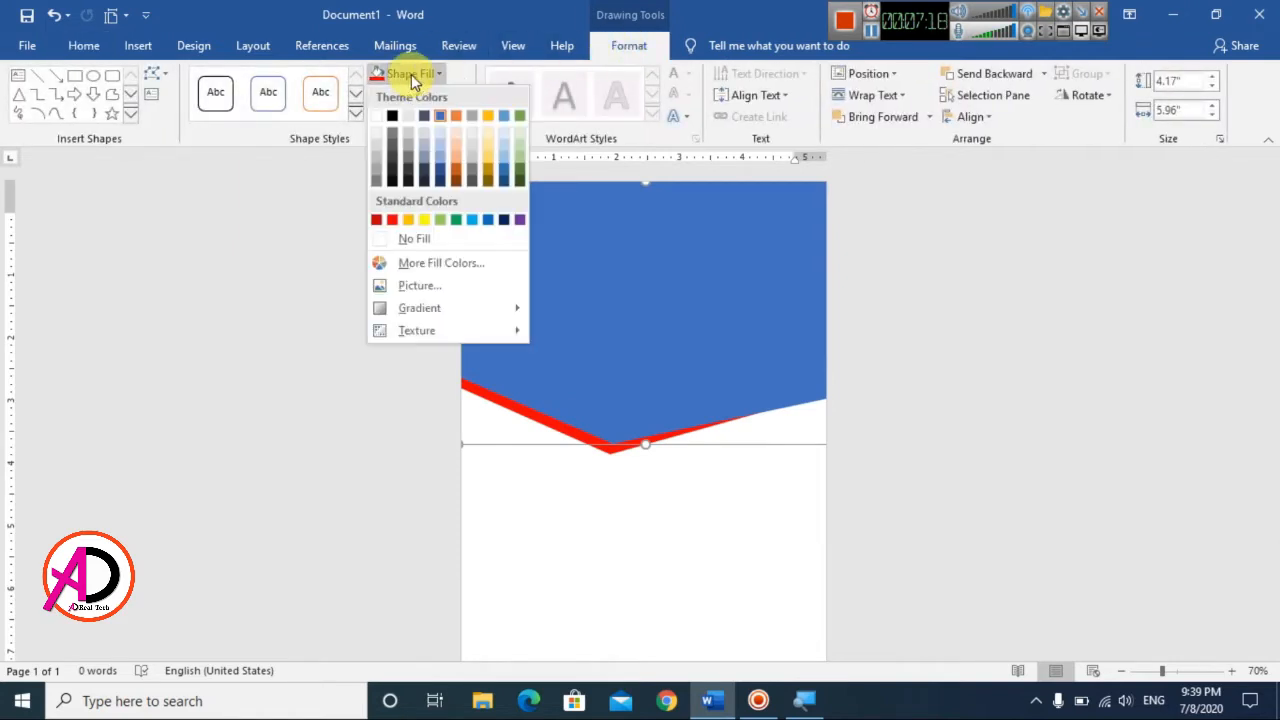
left_click(437, 289)
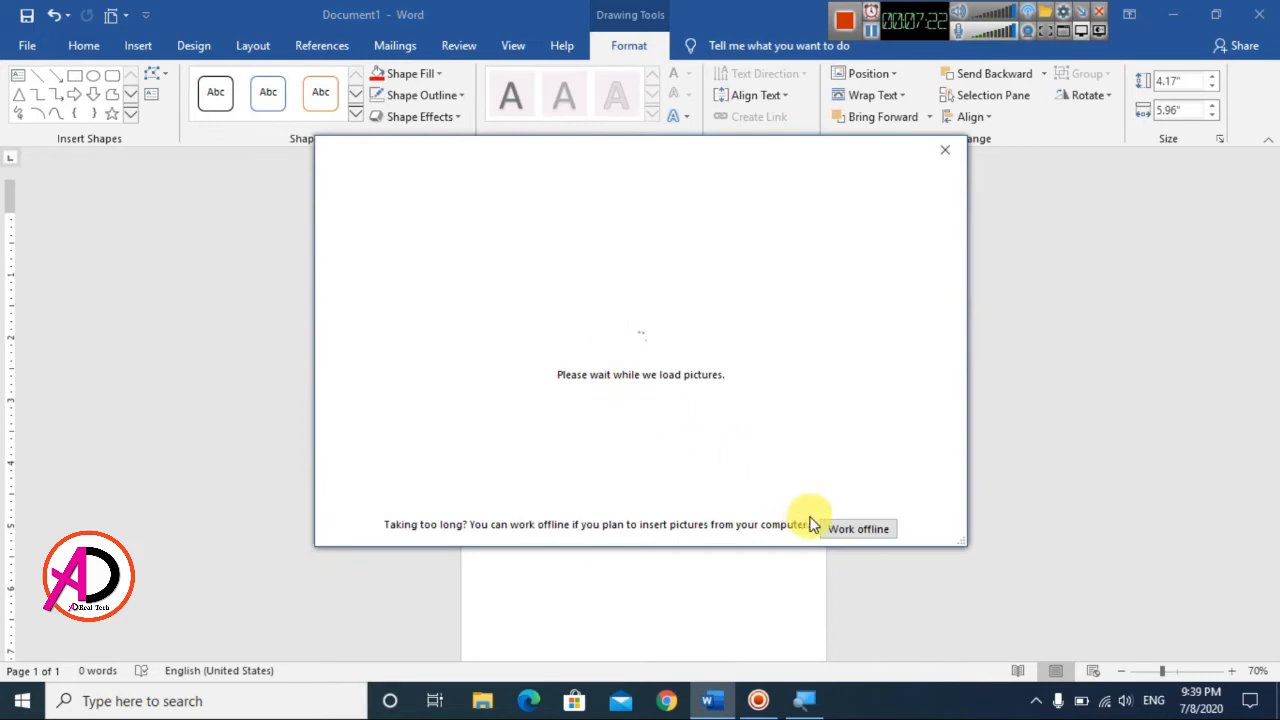
left_click(848, 529)
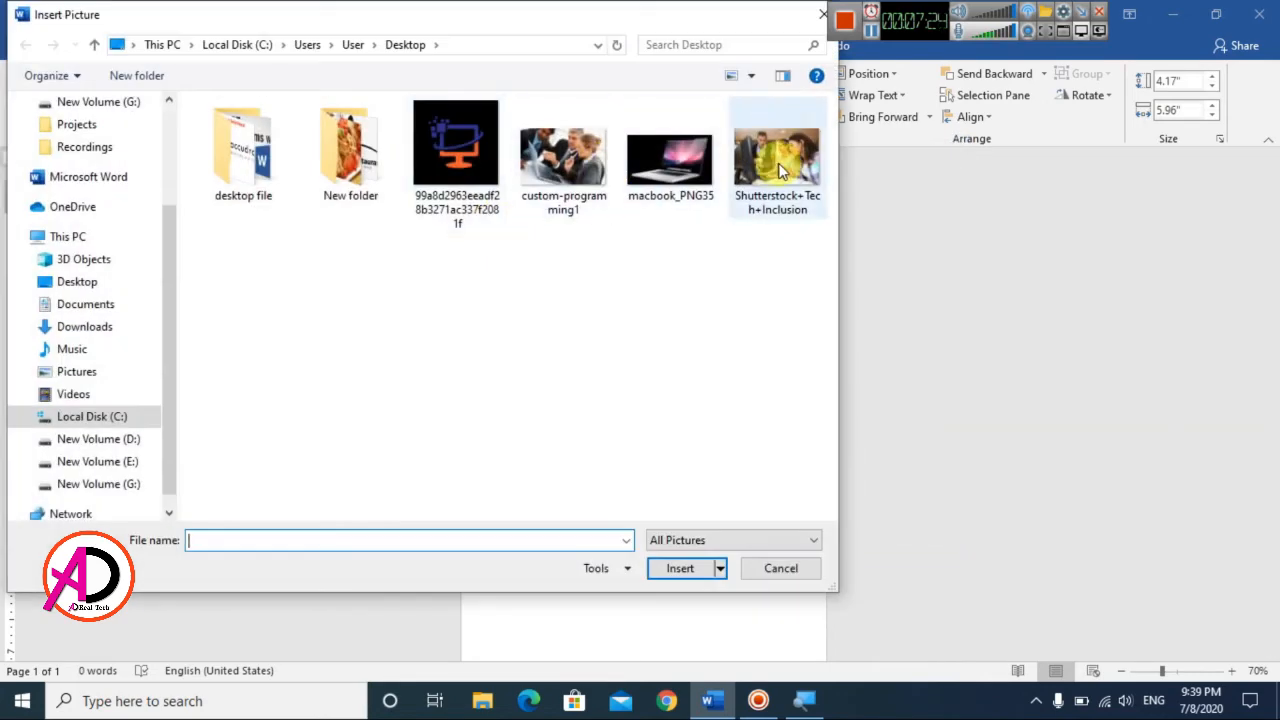
left_click(783, 200)
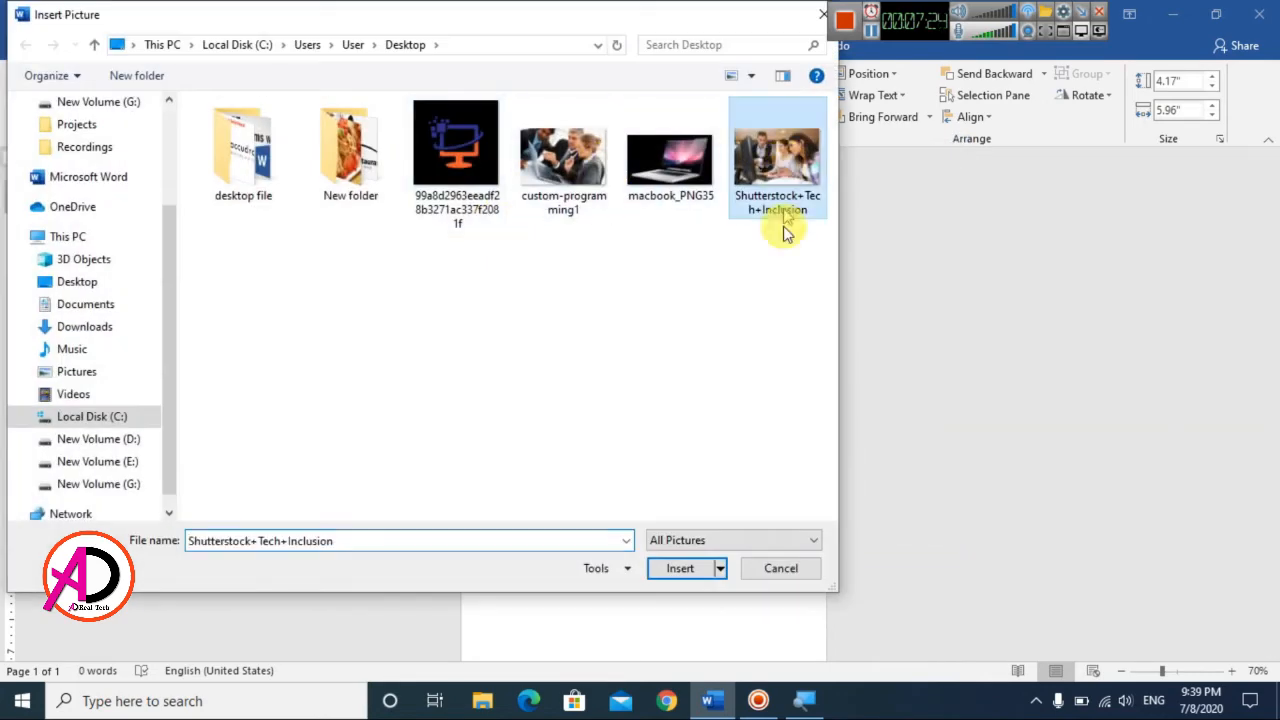
left_click(548, 144)
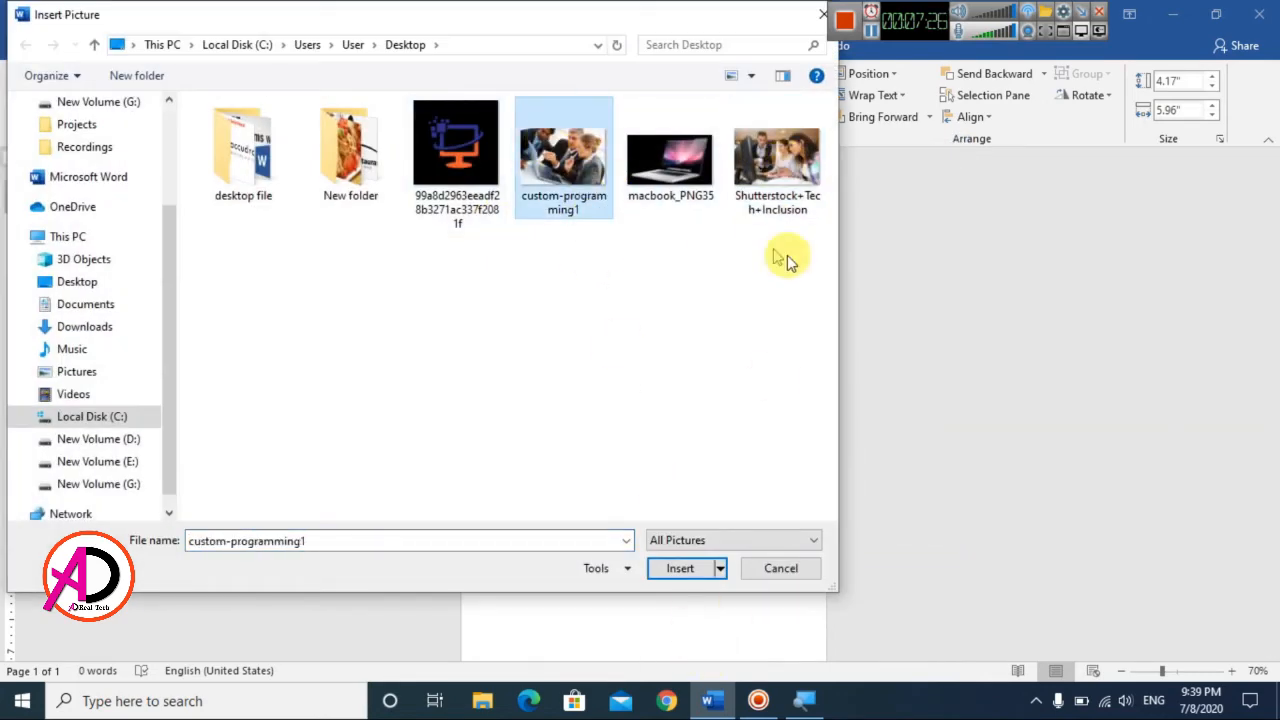
left_click(777, 190)
left_click(680, 568)
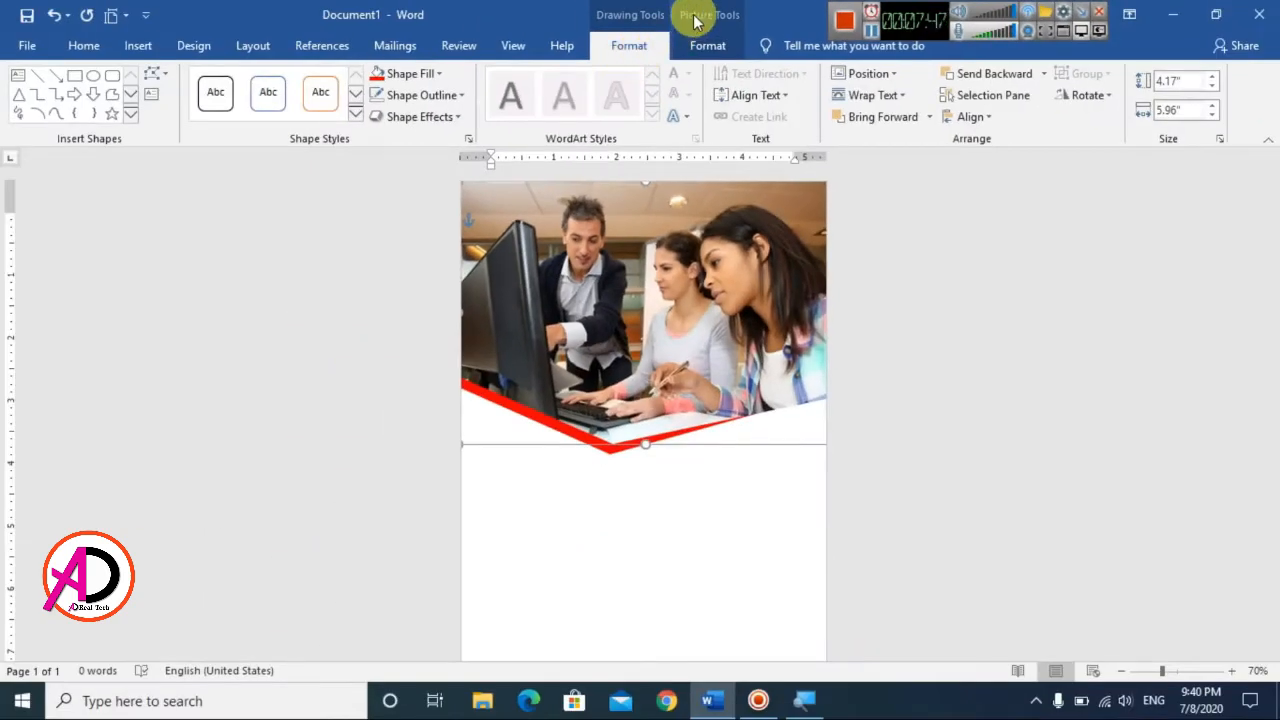
Step: Start cropping the header picture and stretch the image's lower side slightly below the crop frame
left_click(697, 20)
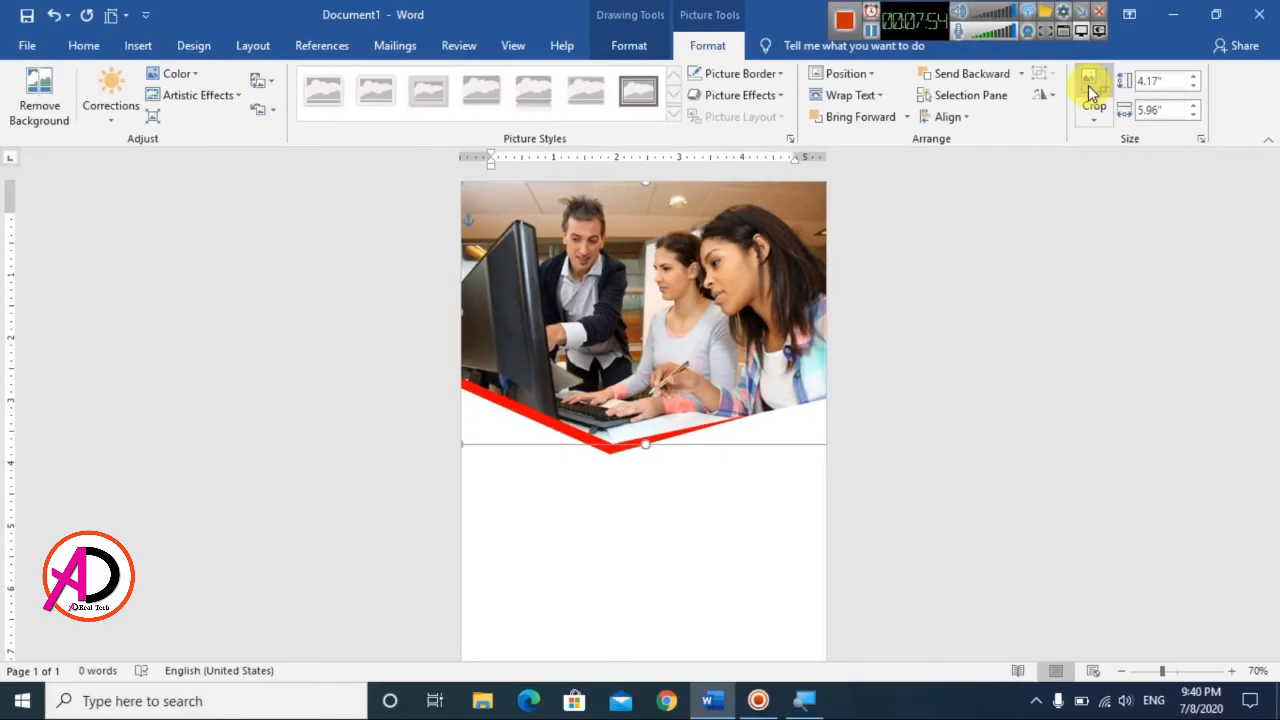
left_click(1091, 92)
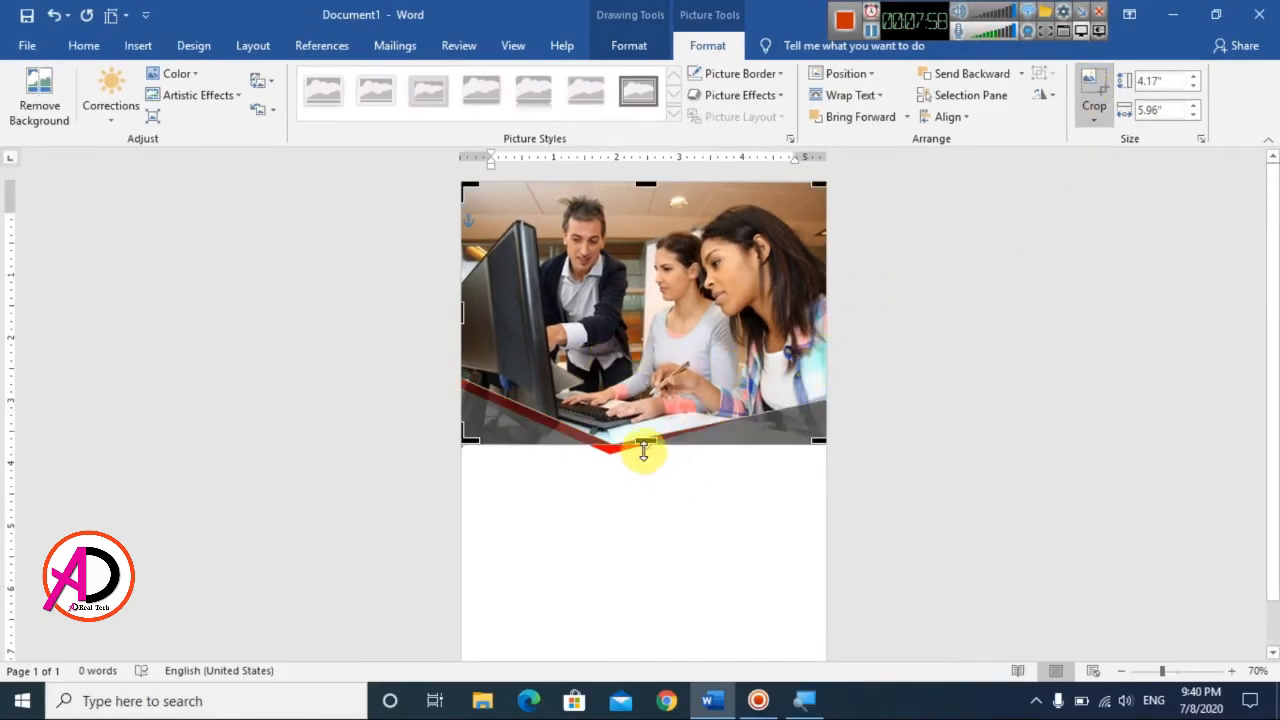
mouse_move(645, 447)
left_mouse_down()
mouse_move(646, 491)
mouse_move(654, 434)
mouse_move(657, 452)
left_mouse_up()
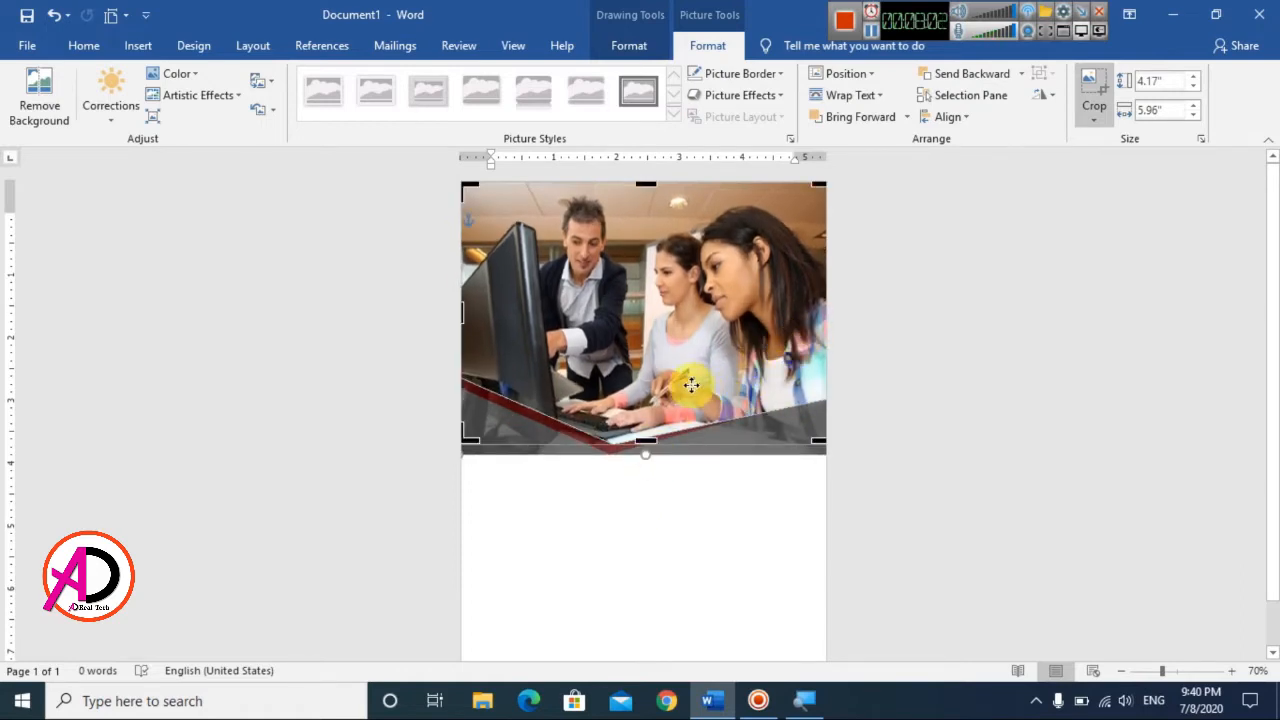
left_click_drag(691, 385, 668, 381)
mouse_move(808, 317)
left_mouse_down()
mouse_move(832, 315)
mouse_move(795, 319)
left_mouse_up()
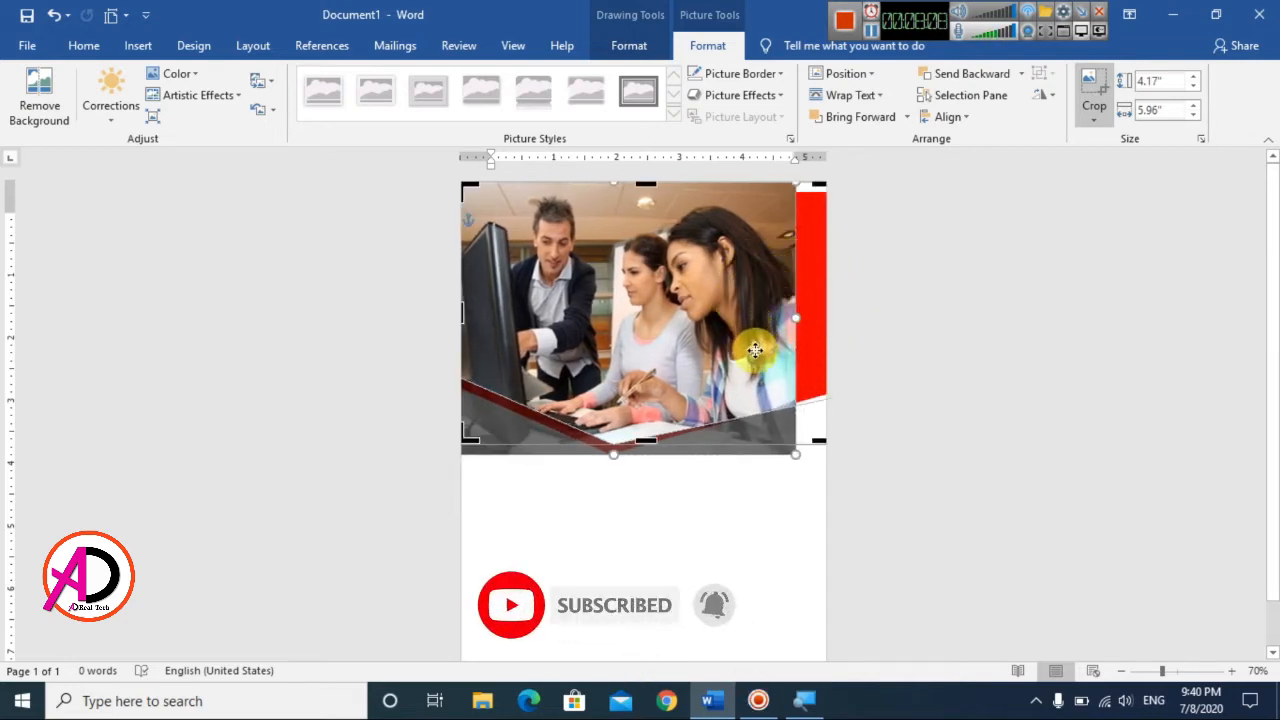
key("ctrl+z")
key("ctrl+z")
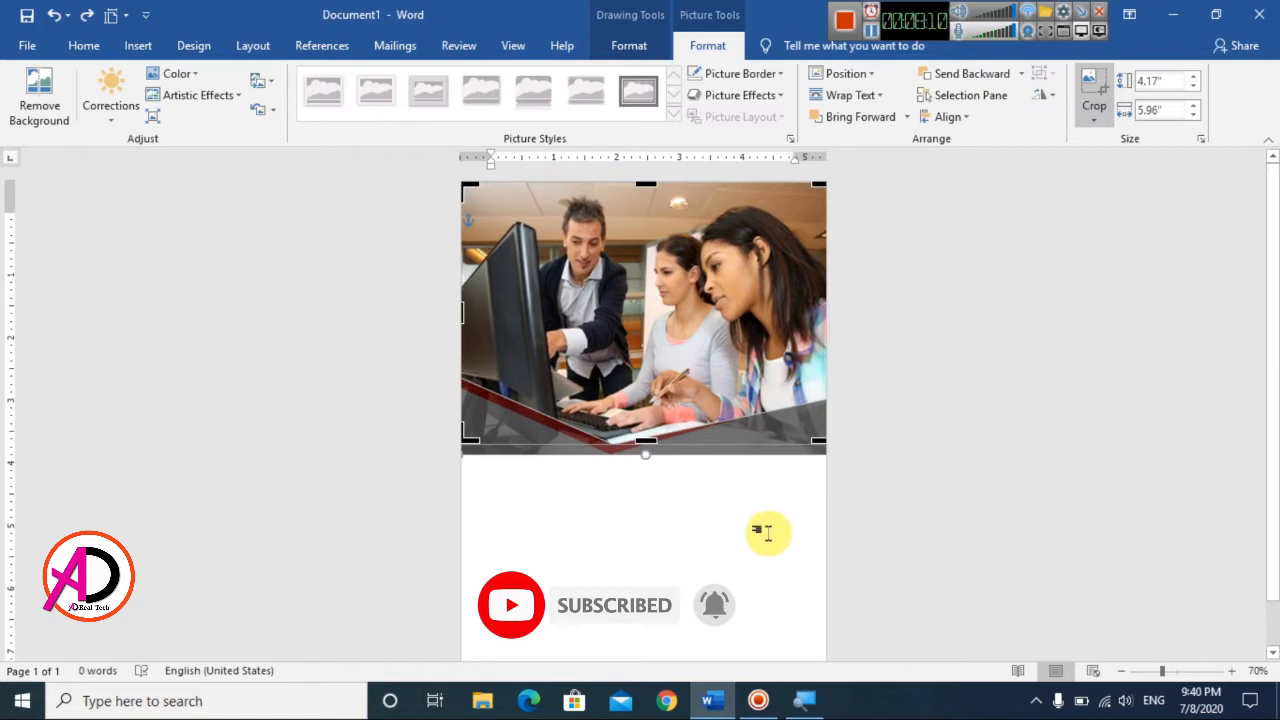
Step: Finish cropping the header picture and deselect the shape
left_click(767, 533)
scroll(686, 449, "down", 1, "ctrl")
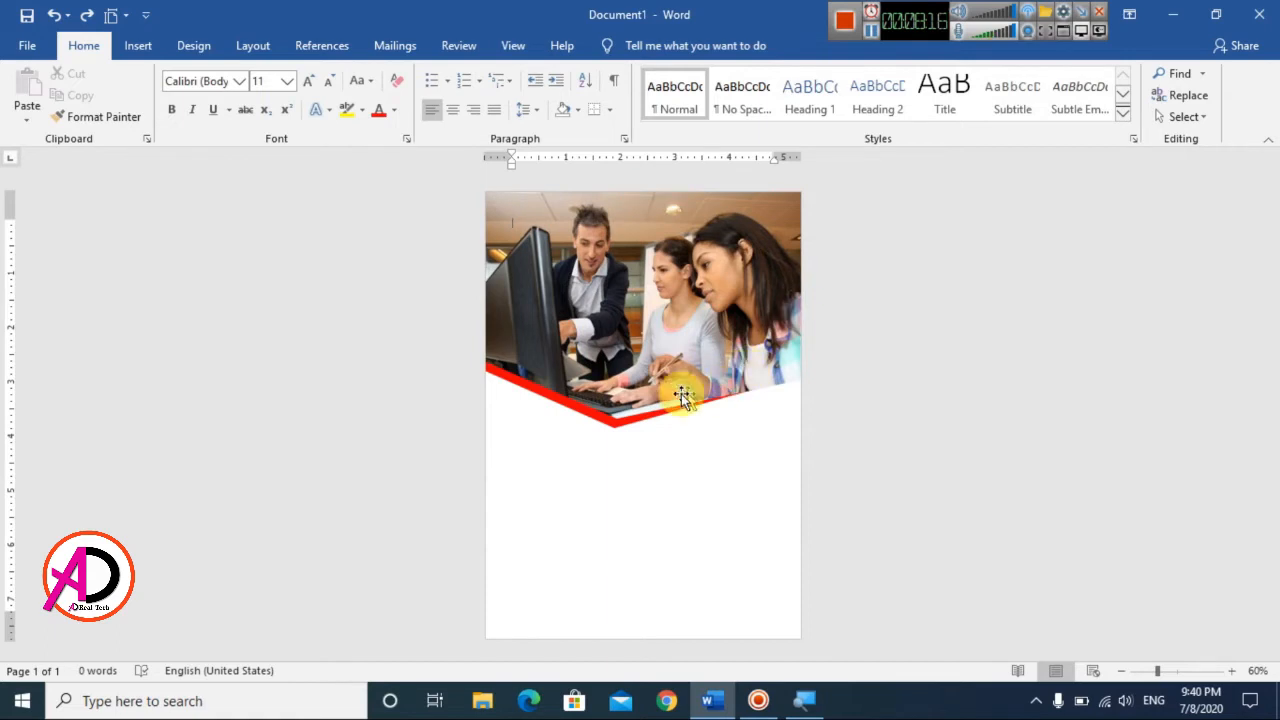
Step: Draw a rectangle about 2.58" wide and 3.49" high over the header picture, filling the page's upper-right corner
scroll(748, 392, "up", 2, "ctrl")
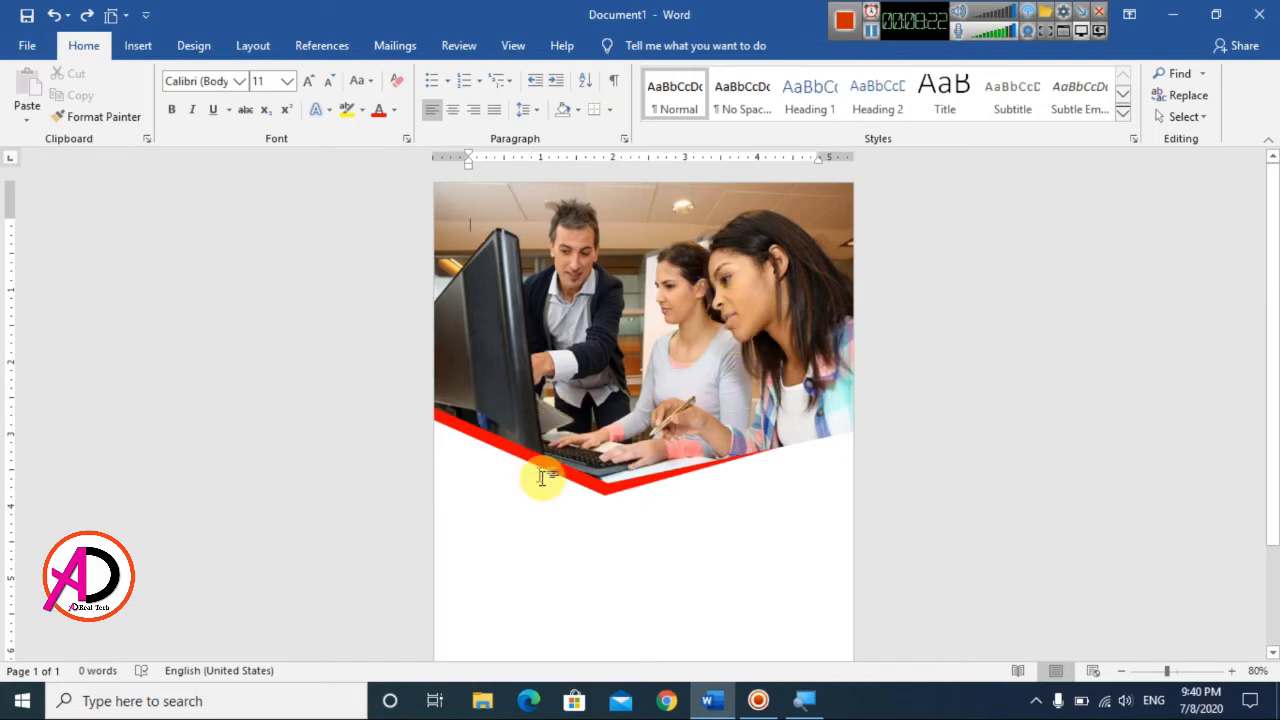
left_click(133, 46)
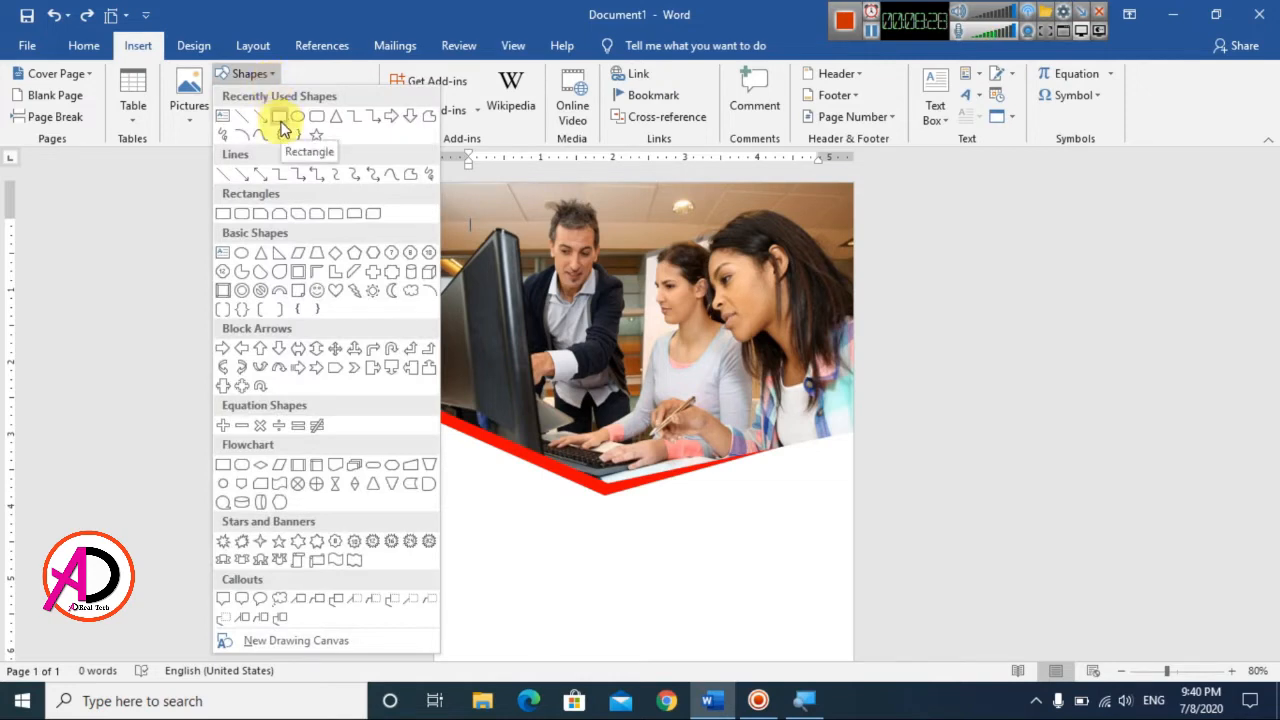
left_click(279, 118)
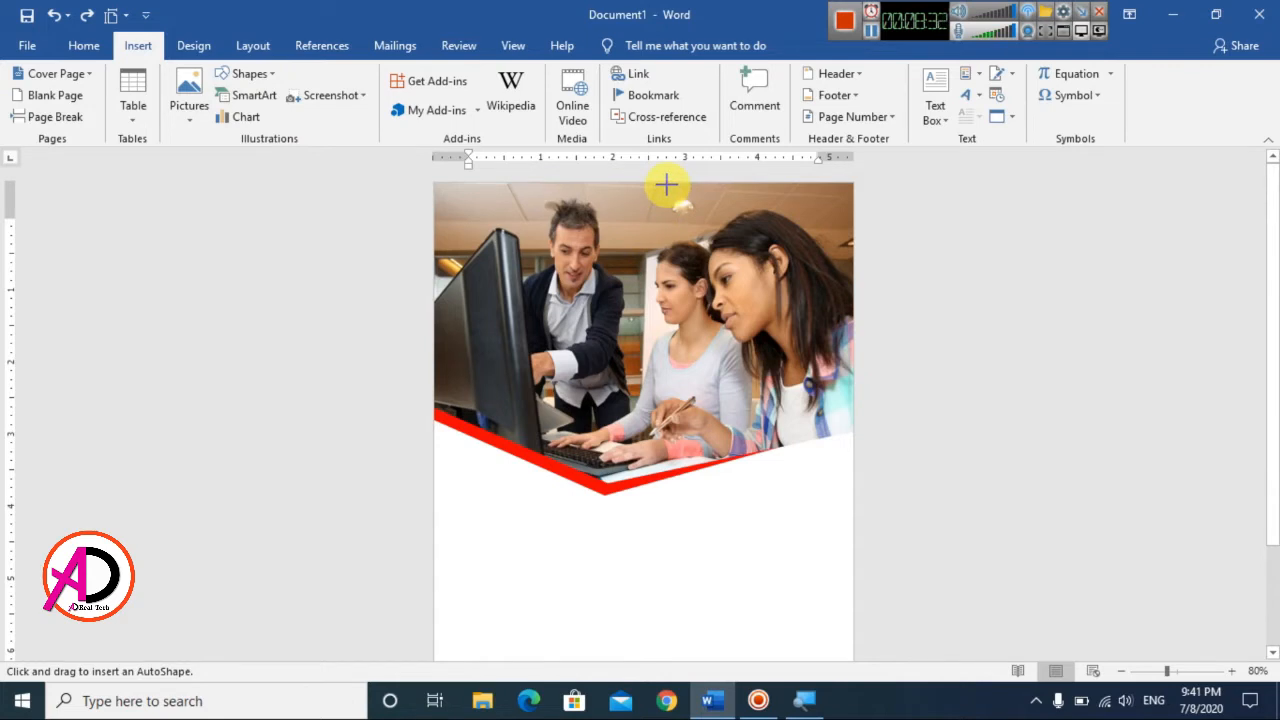
left_click_drag(666, 184, 852, 437)
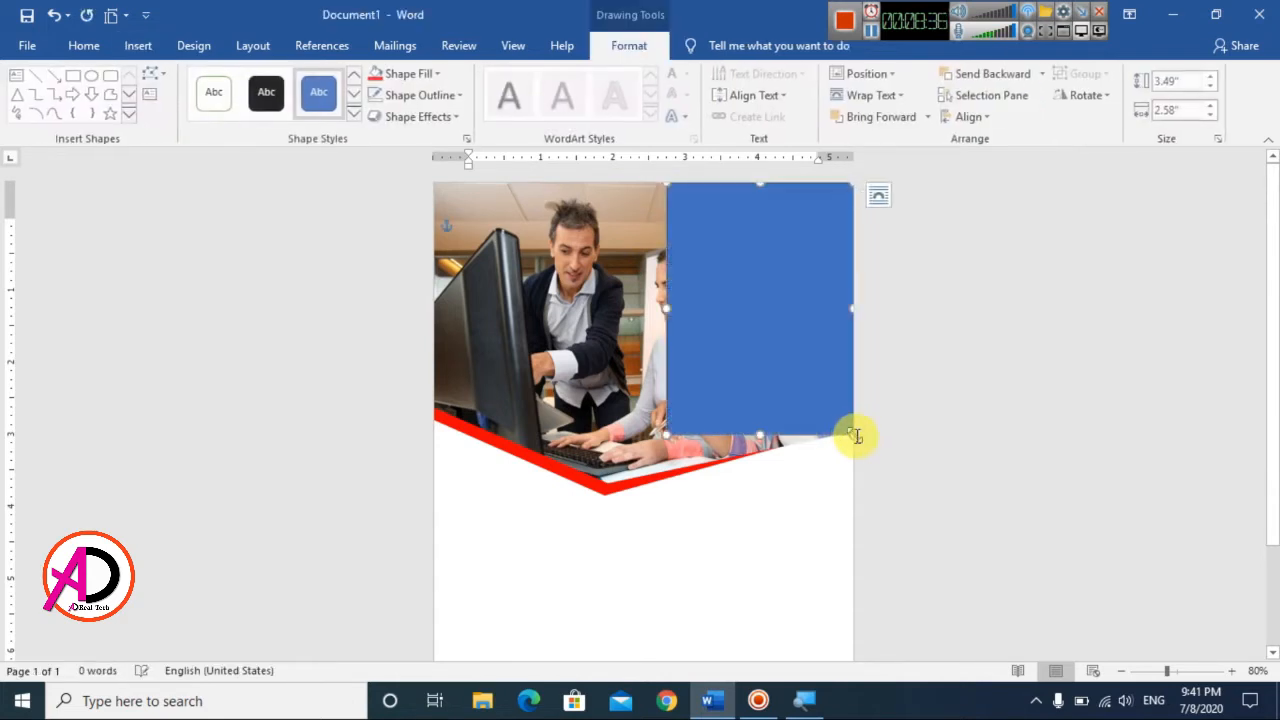
Step: Remove the outline from the blue rectangle over the header picture
scroll(692, 352, "up", 3)
scroll(834, 451, "up", 1)
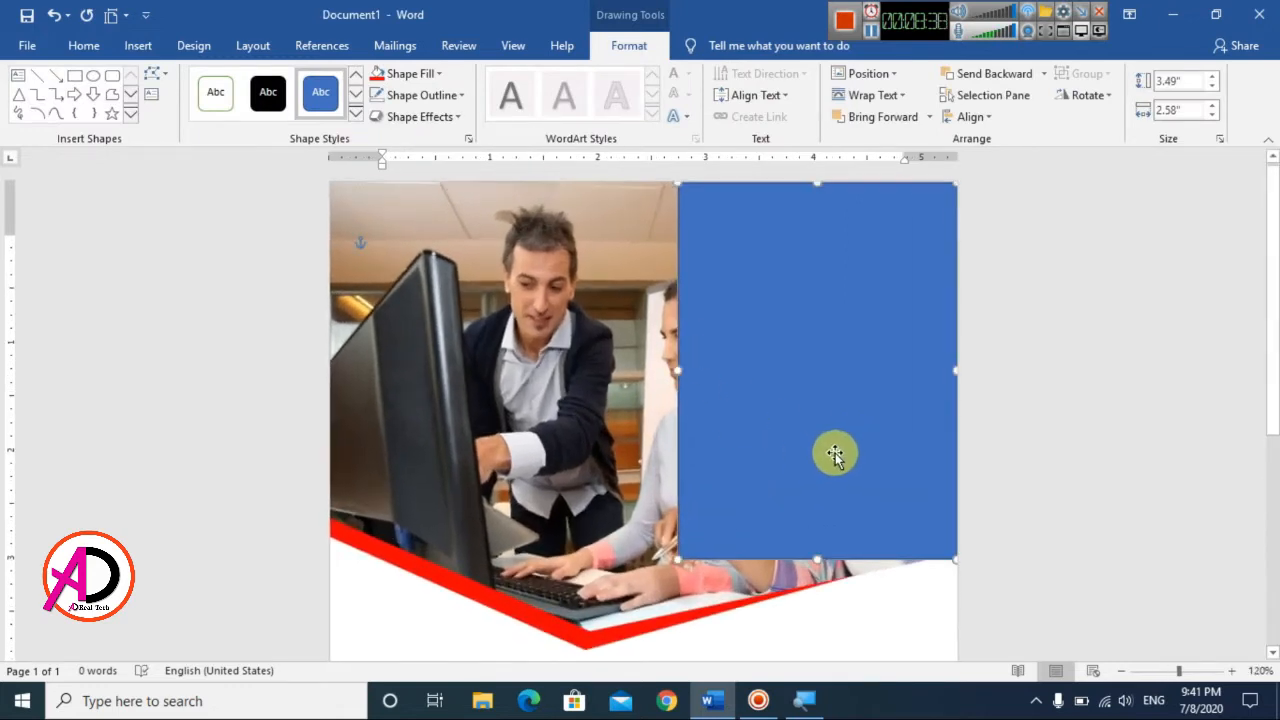
left_click(437, 100)
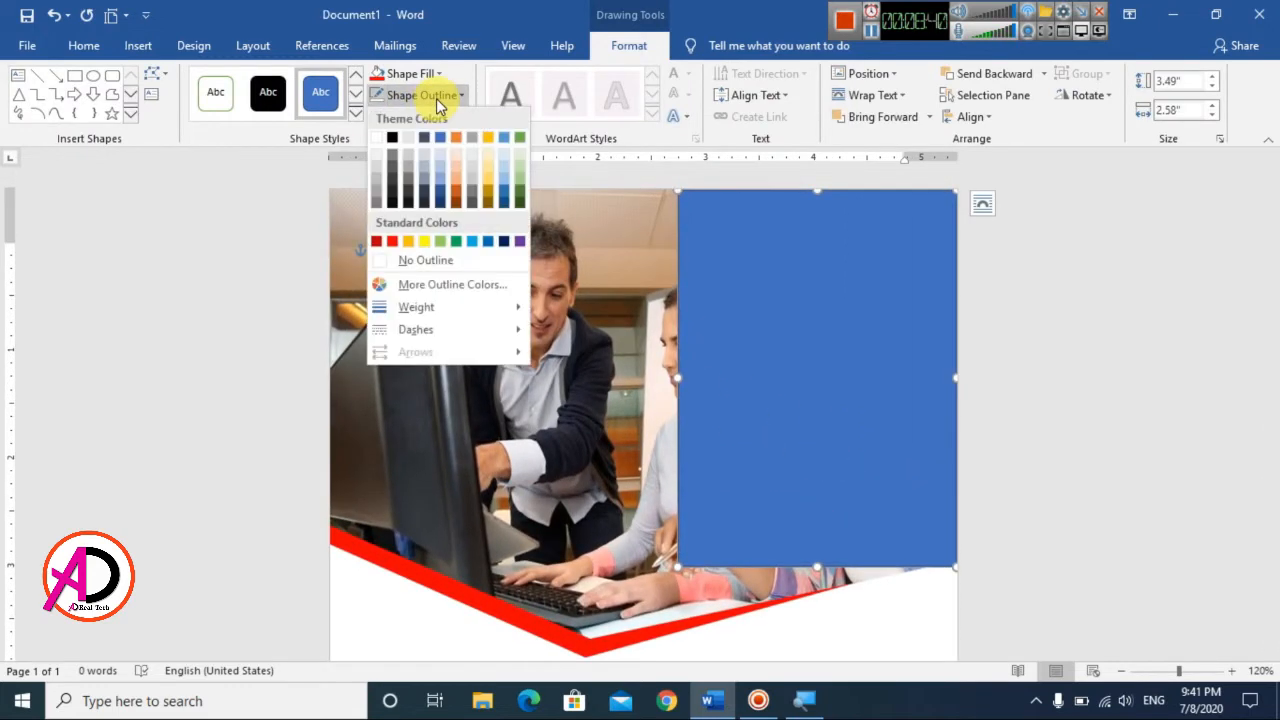
left_click(432, 264)
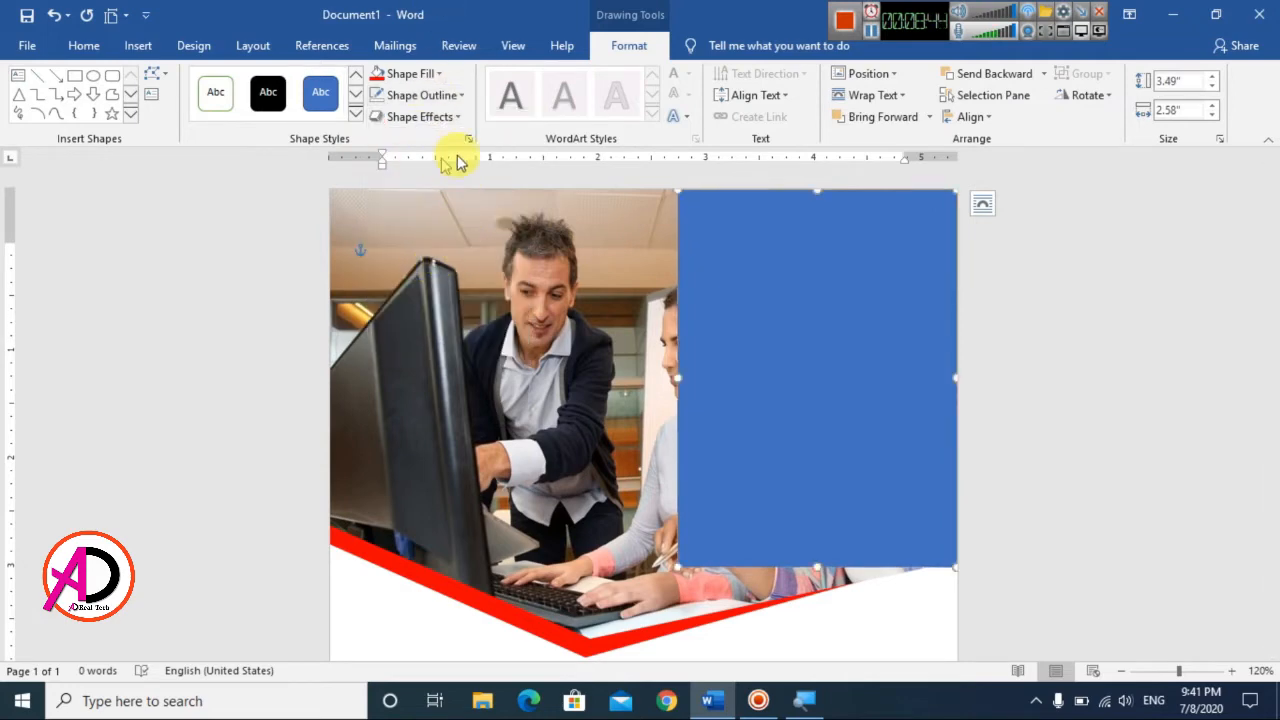
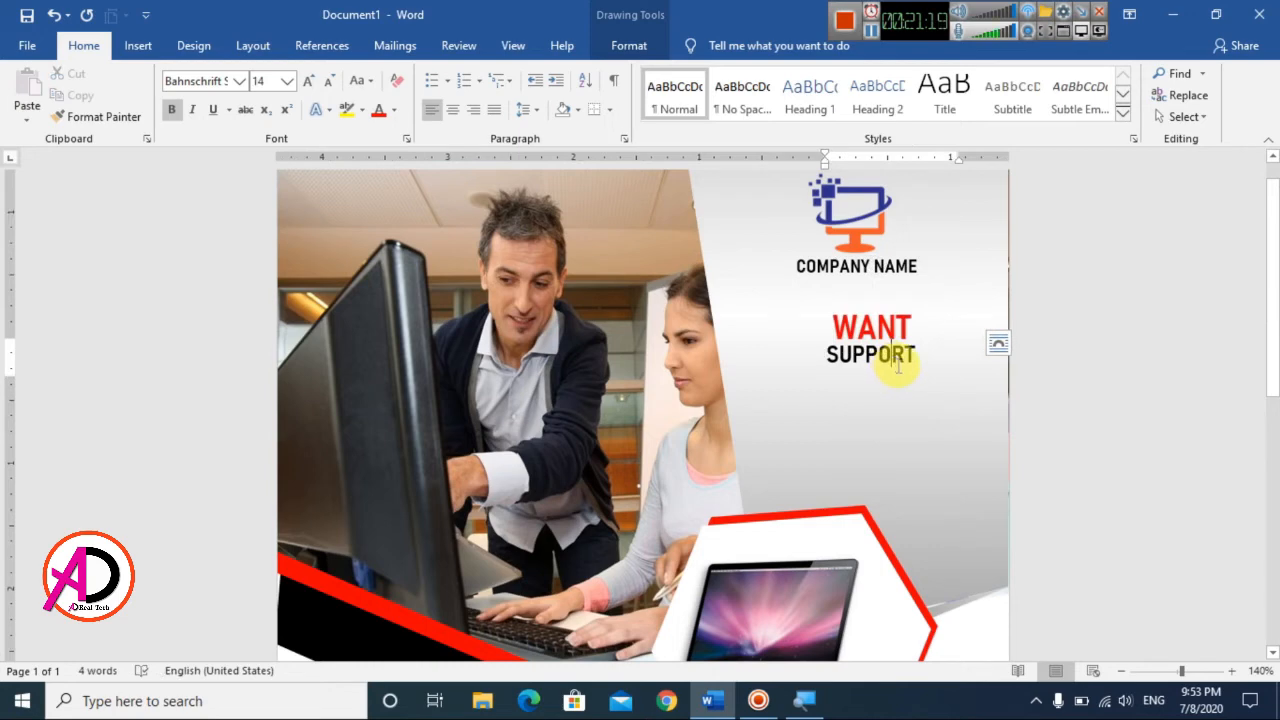
Step: Shrink the SUPPORT text box to fit its word and place a duplicate of it directly below
scroll(897, 366, "up", 3)
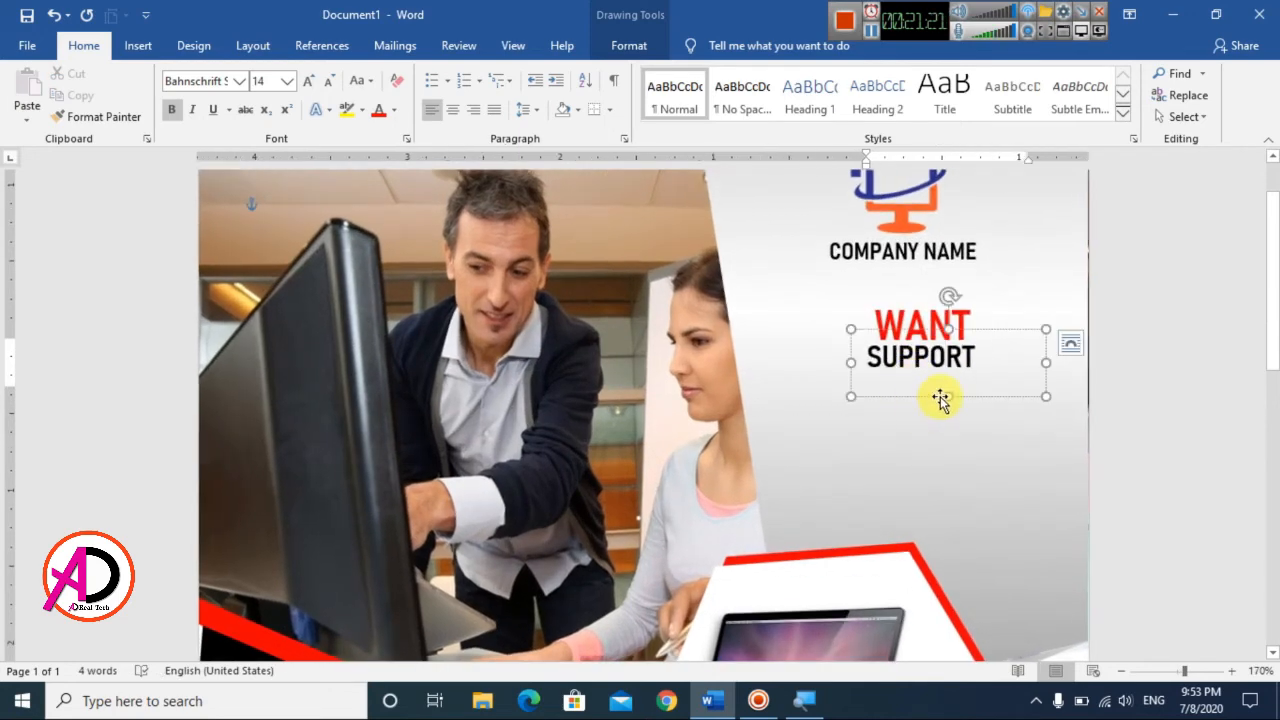
left_click_drag(945, 396, 945, 381)
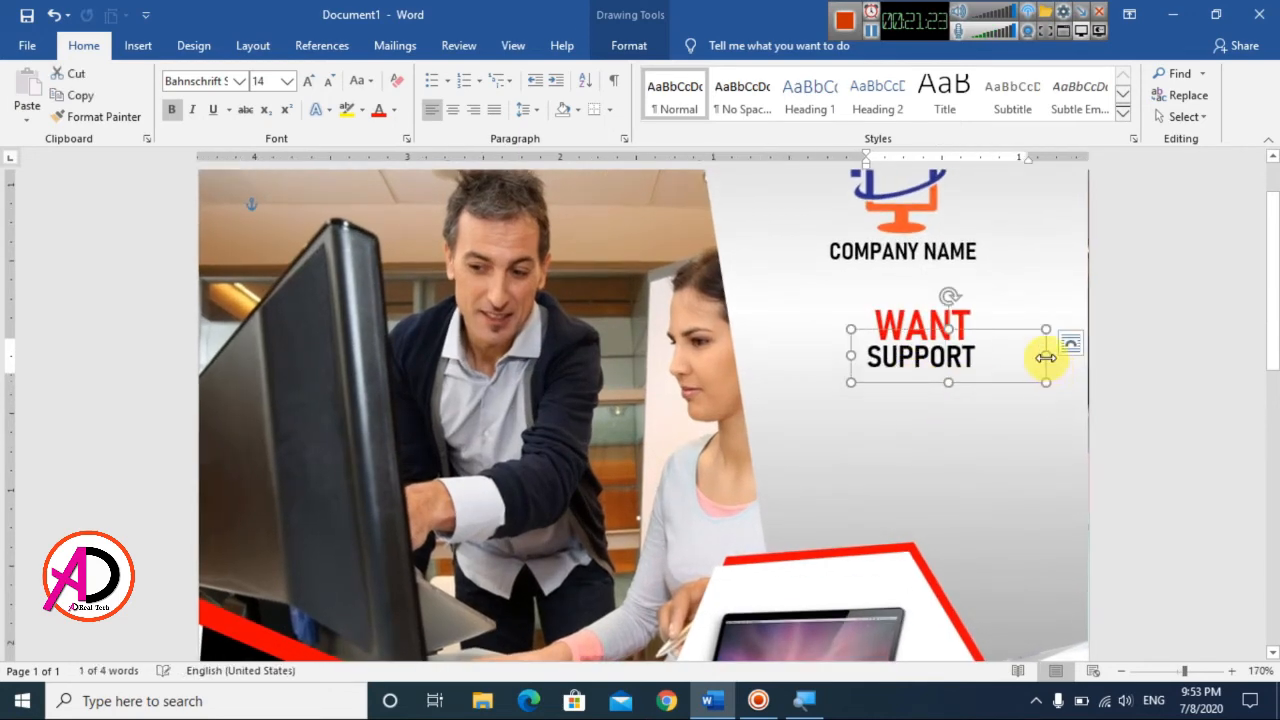
left_click_drag(1046, 356, 962, 418)
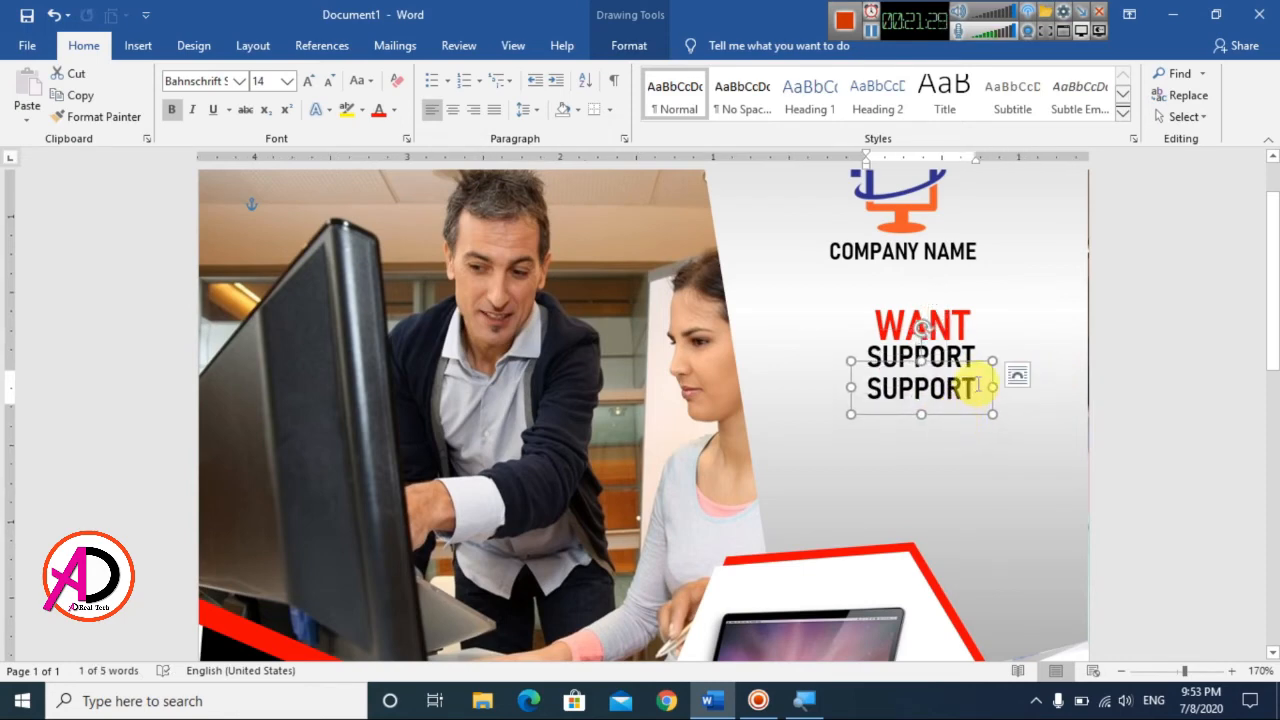
Step: Replace the duplicated SUPPORT text with "FOR YOUR" and color it red
double_click(957, 388)
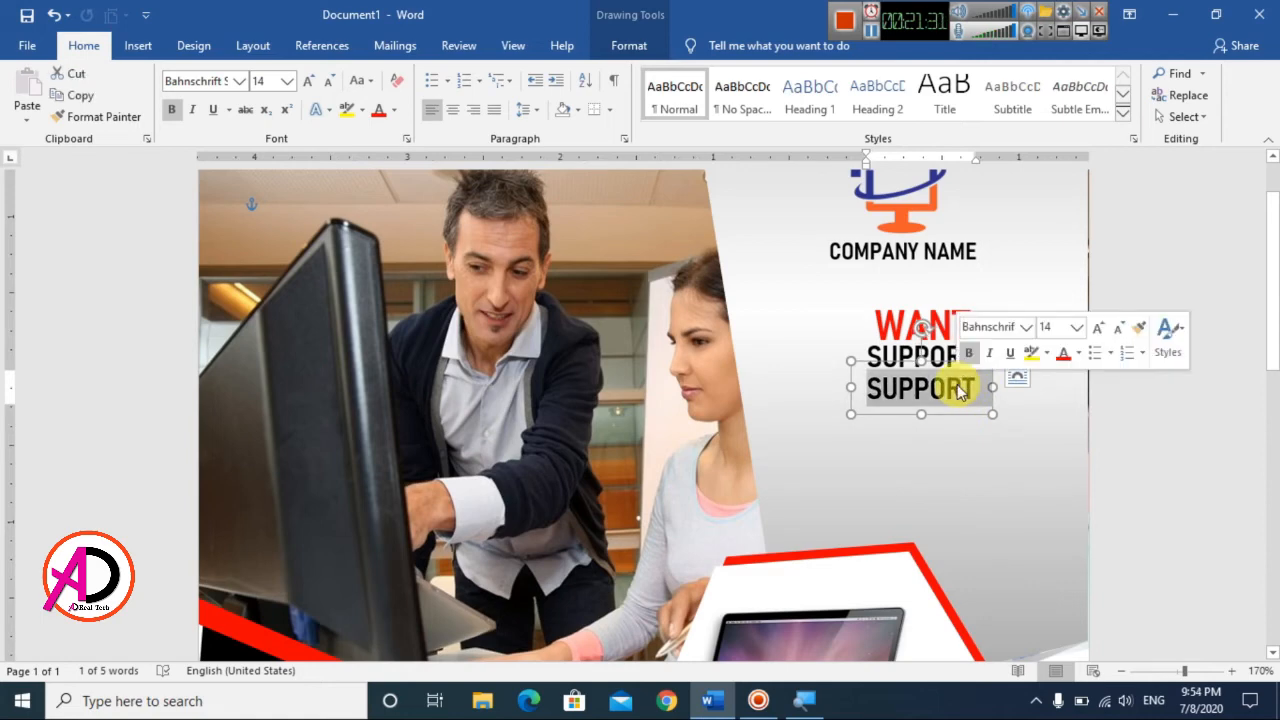
type("FOR ")
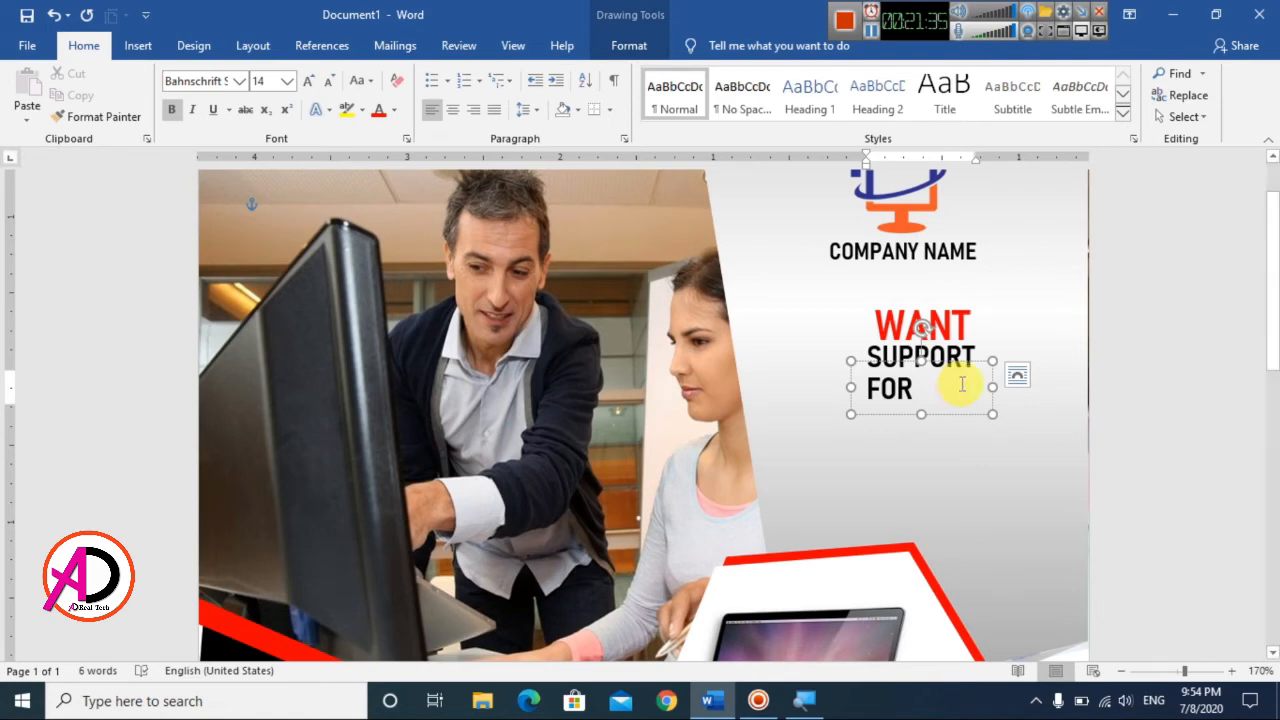
type("YOUR")
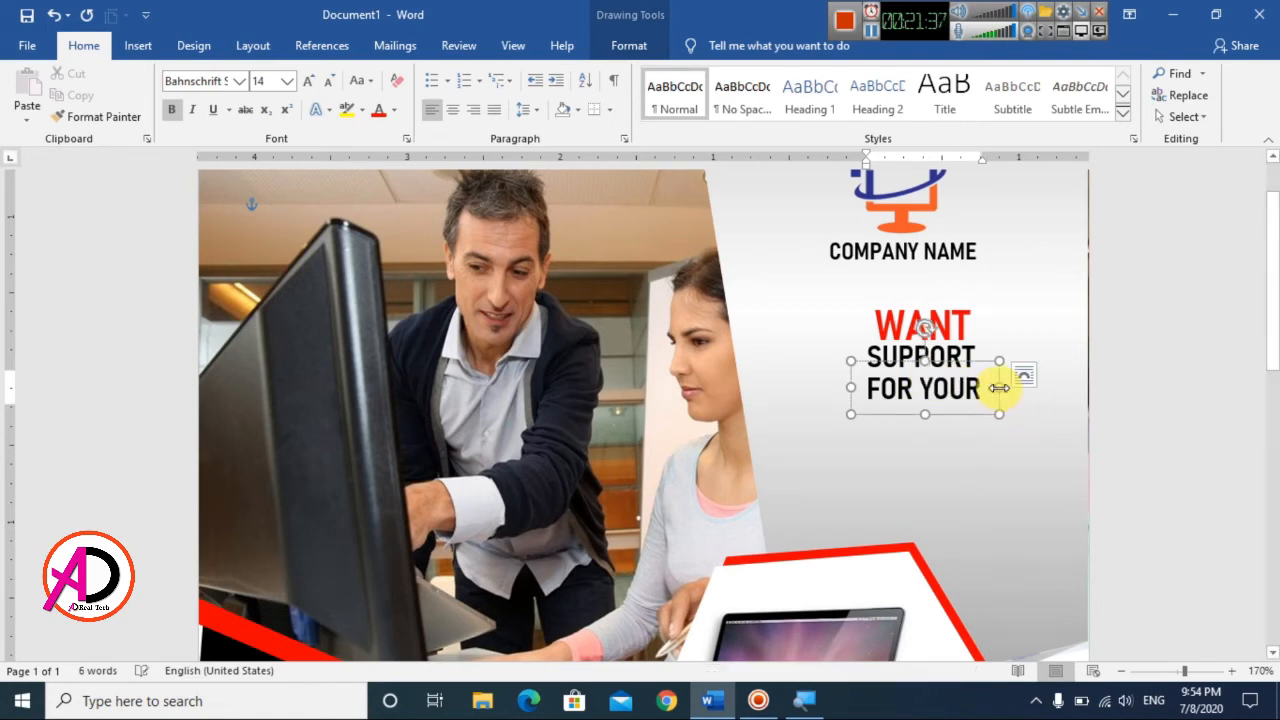
left_click(995, 385)
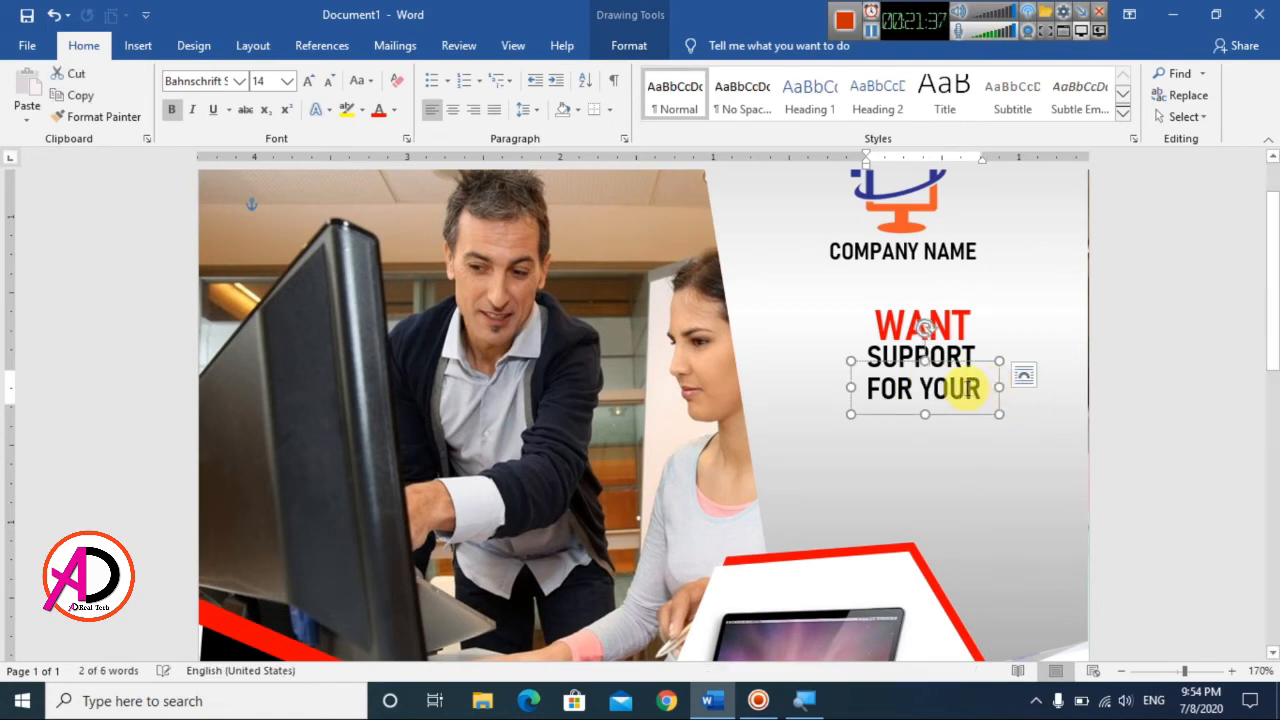
left_click(379, 110)
Step: Duplicate the FOR YOUR text box just below itself and replace the copy's text with "MAC?"
left_click(1000, 385)
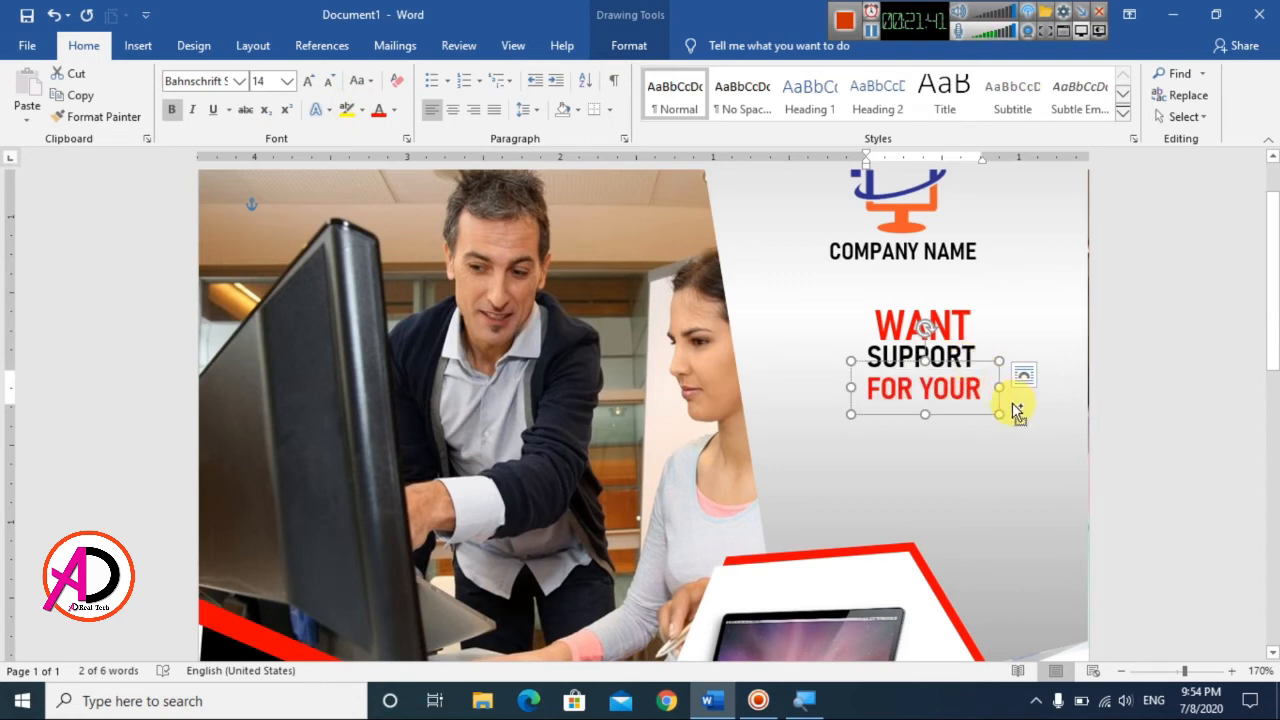
left_click_drag(1016, 410, 963, 452)
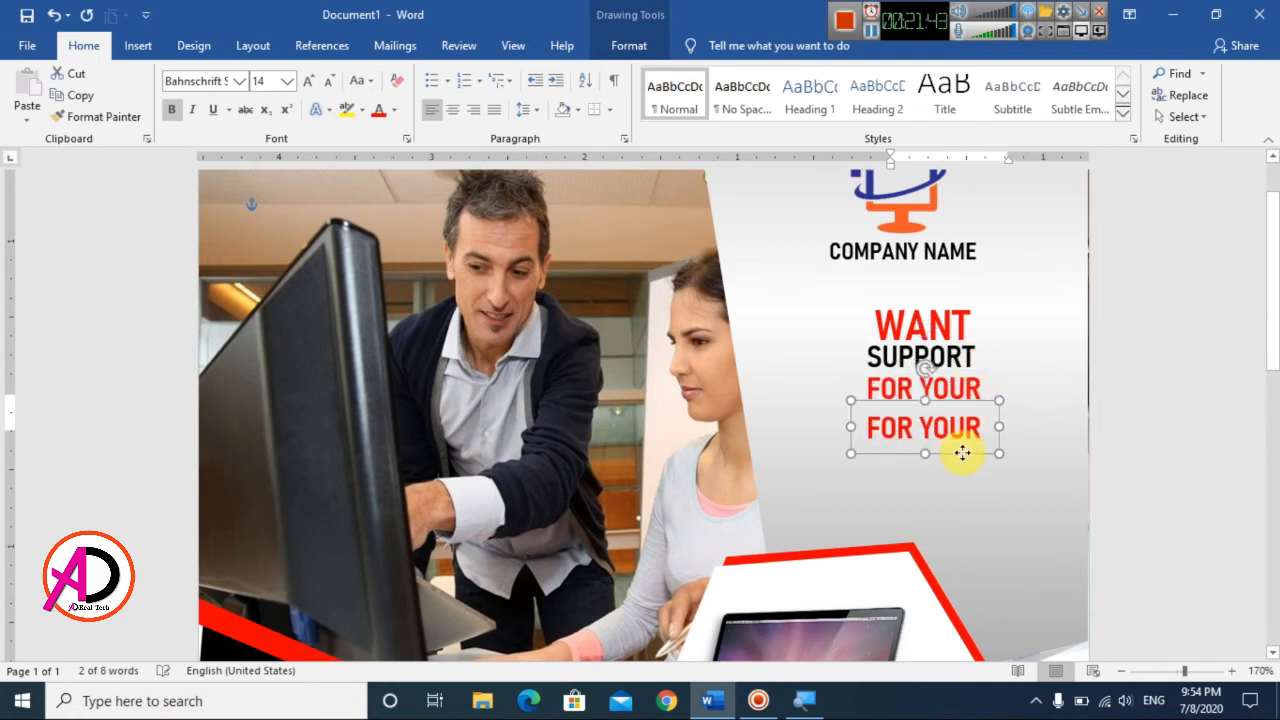
triple_click(958, 438)
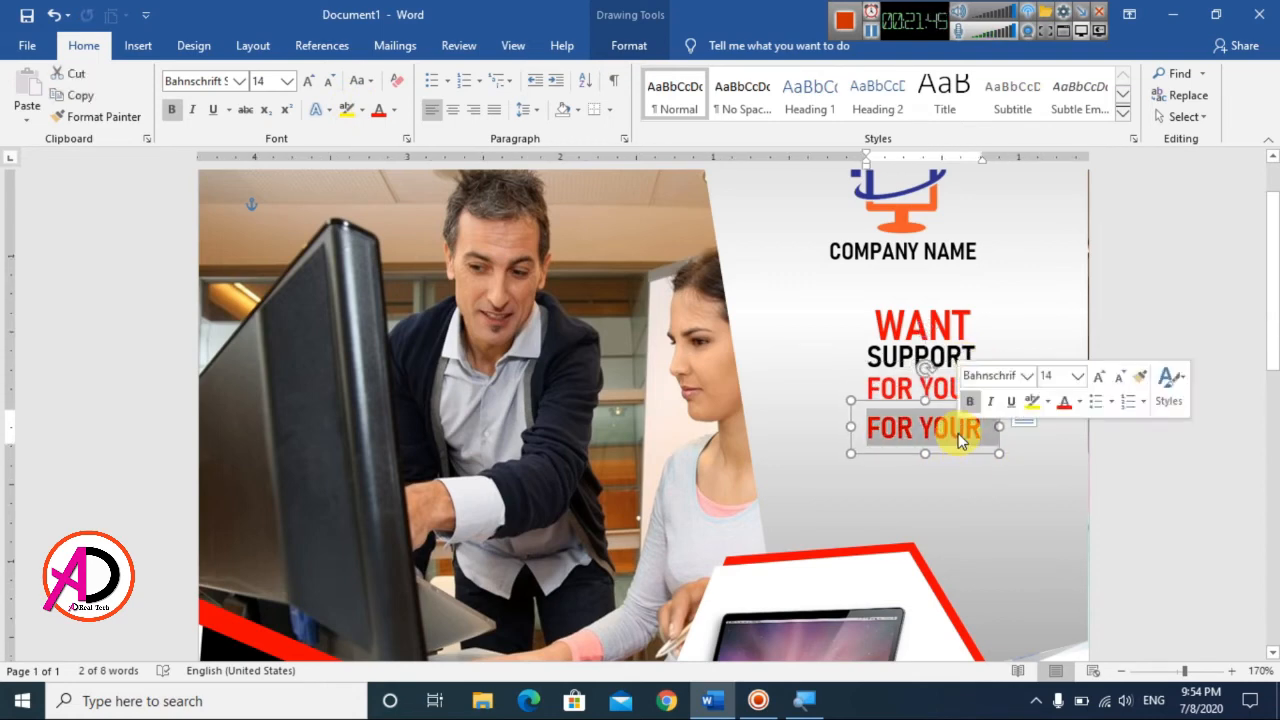
type("mA")
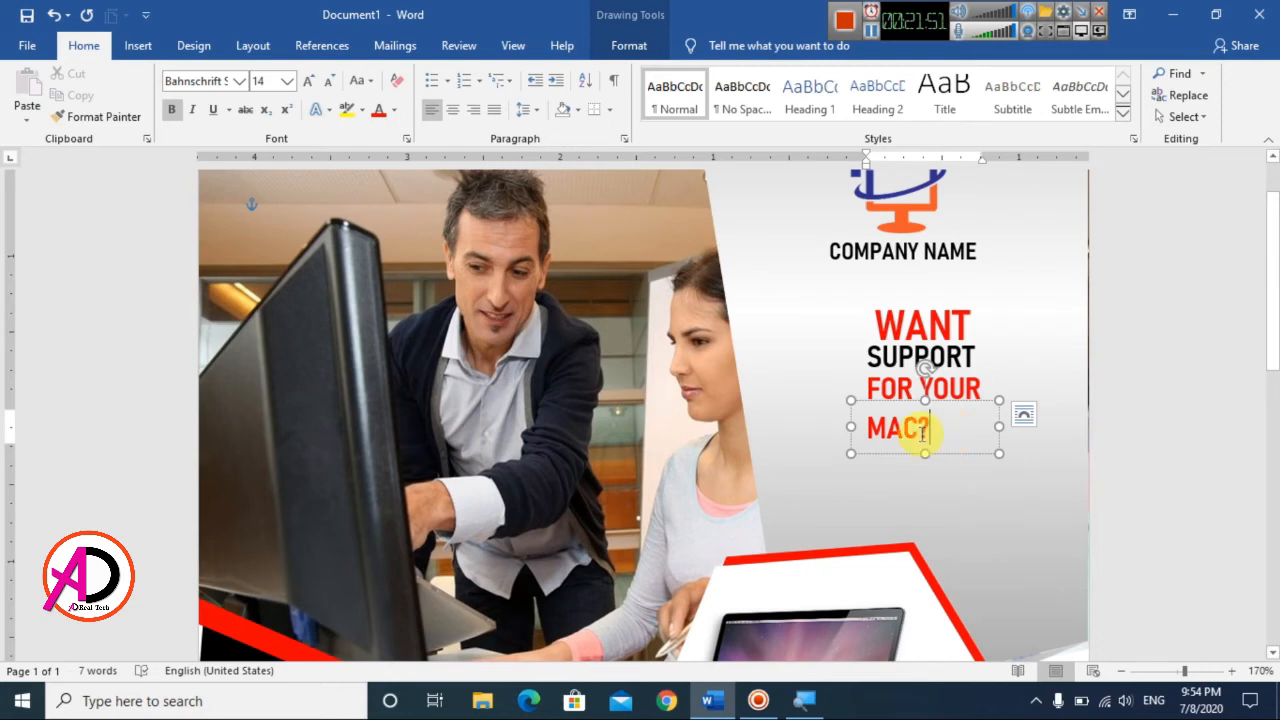
Step: Set the font color of the MAC? text to Automatic
left_click_drag(867, 428, 932, 428)
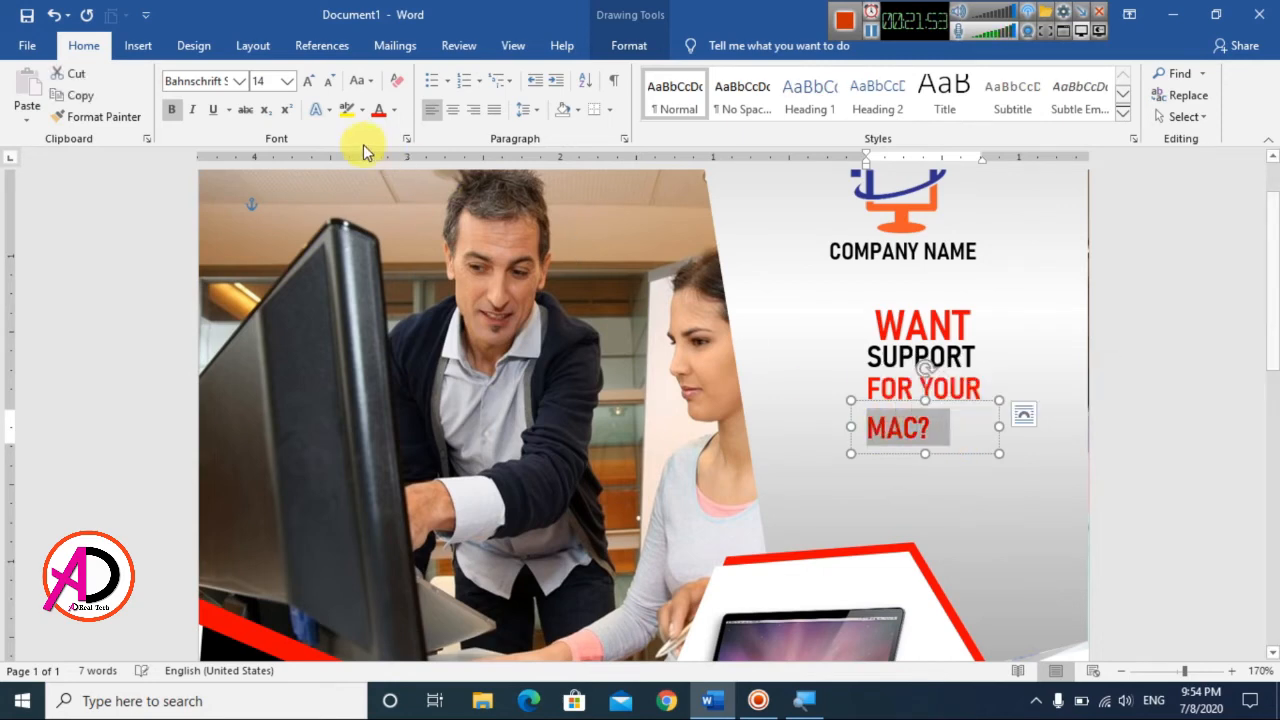
left_click(394, 110)
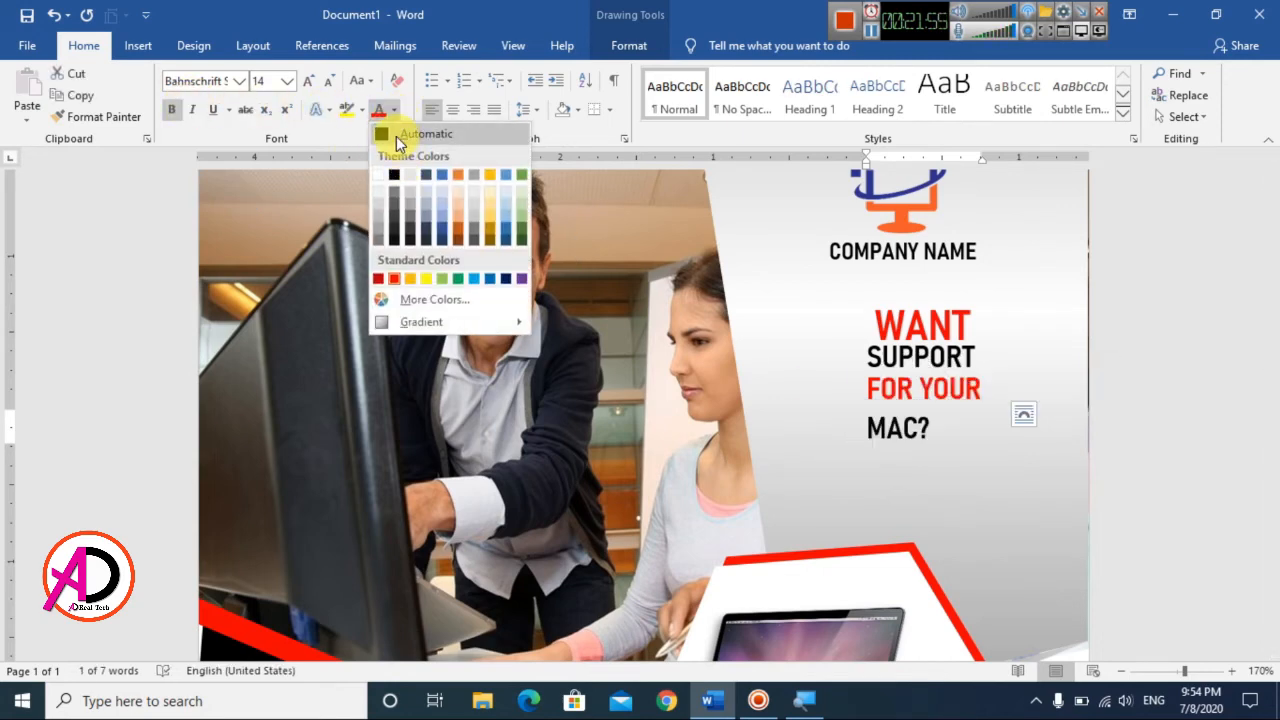
left_click(400, 131)
Step: Set the MAC? text to 20 pt, resize its box to fit, and move it up close beneath FOR YOUR
left_click_drag(998, 426, 978, 426)
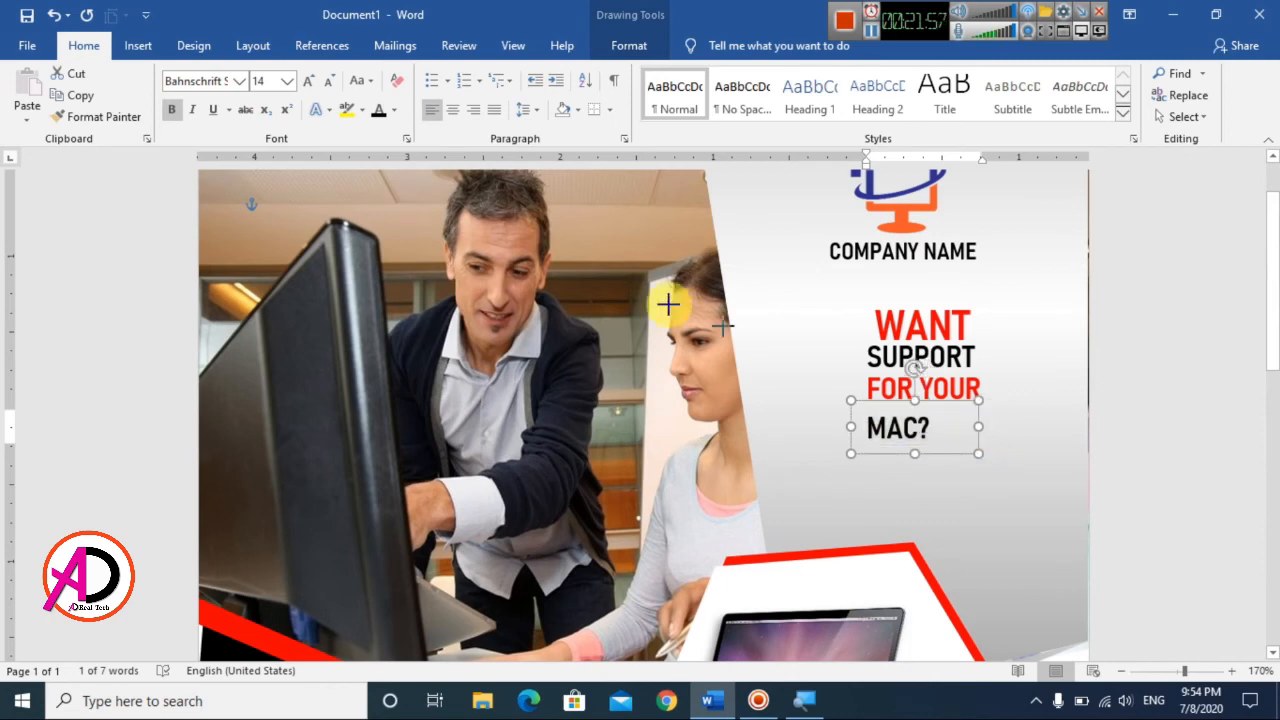
left_click(309, 81)
left_click(309, 81)
left_click(309, 81)
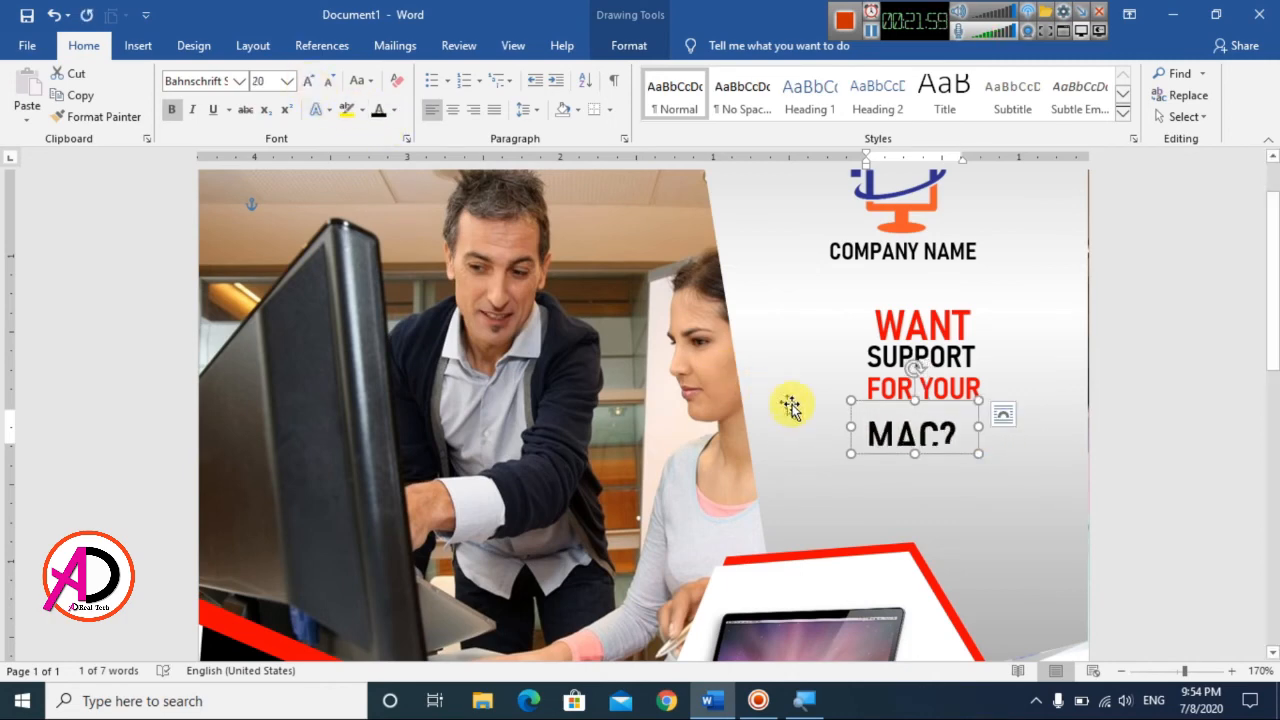
left_click_drag(980, 456, 983, 469)
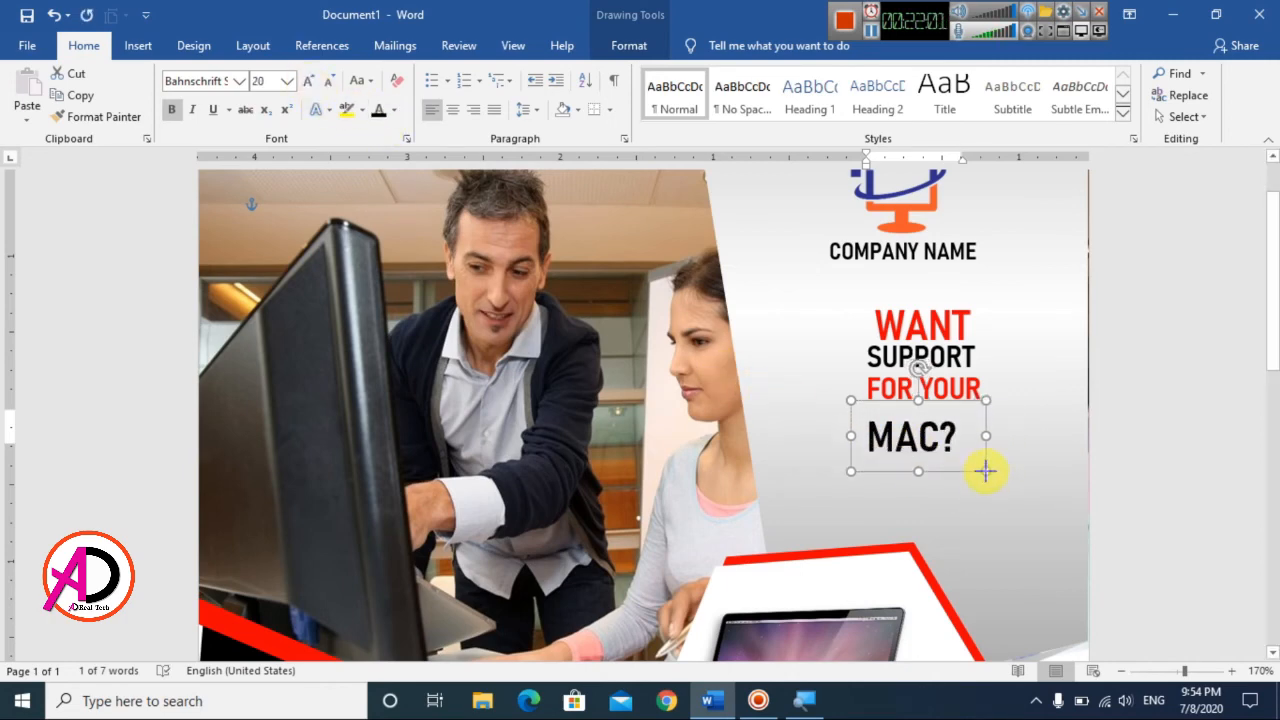
left_click_drag(951, 408, 946, 390)
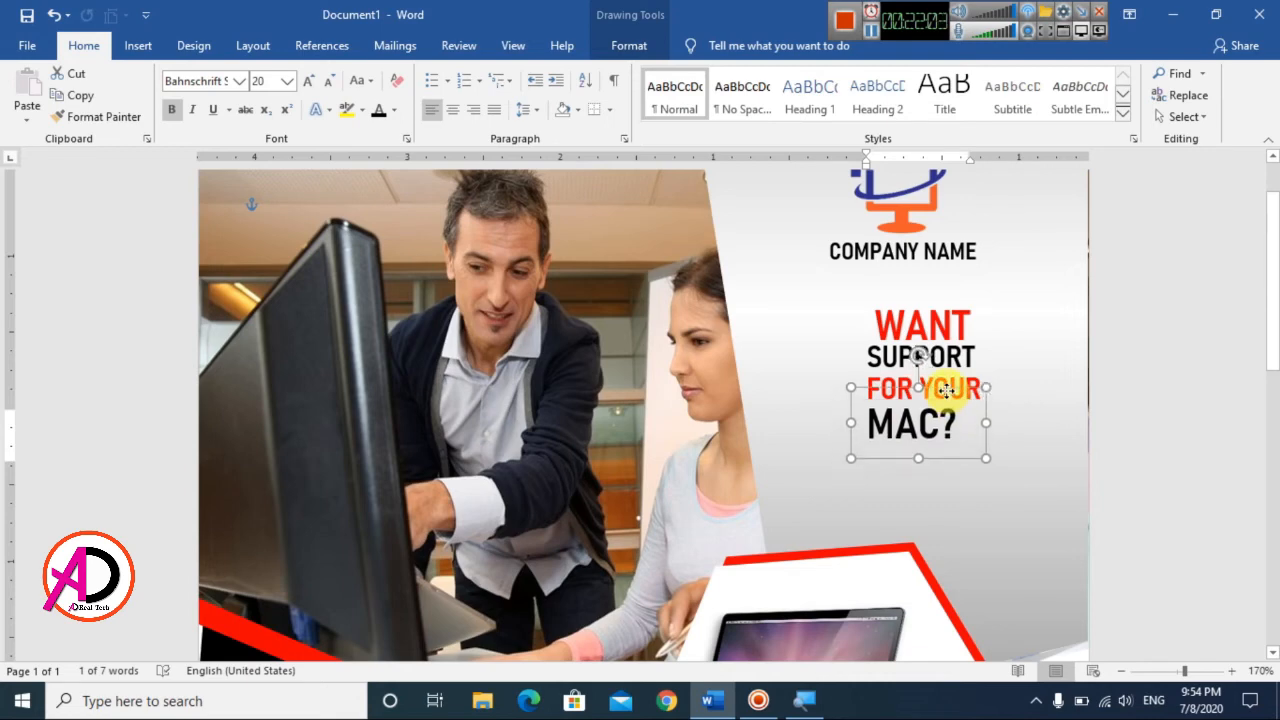
Step: Move the MAC? text box down to leave a gap beneath the FOR YOUR line
scroll(1109, 480, "down", 4)
scroll(1063, 482, "down", 8)
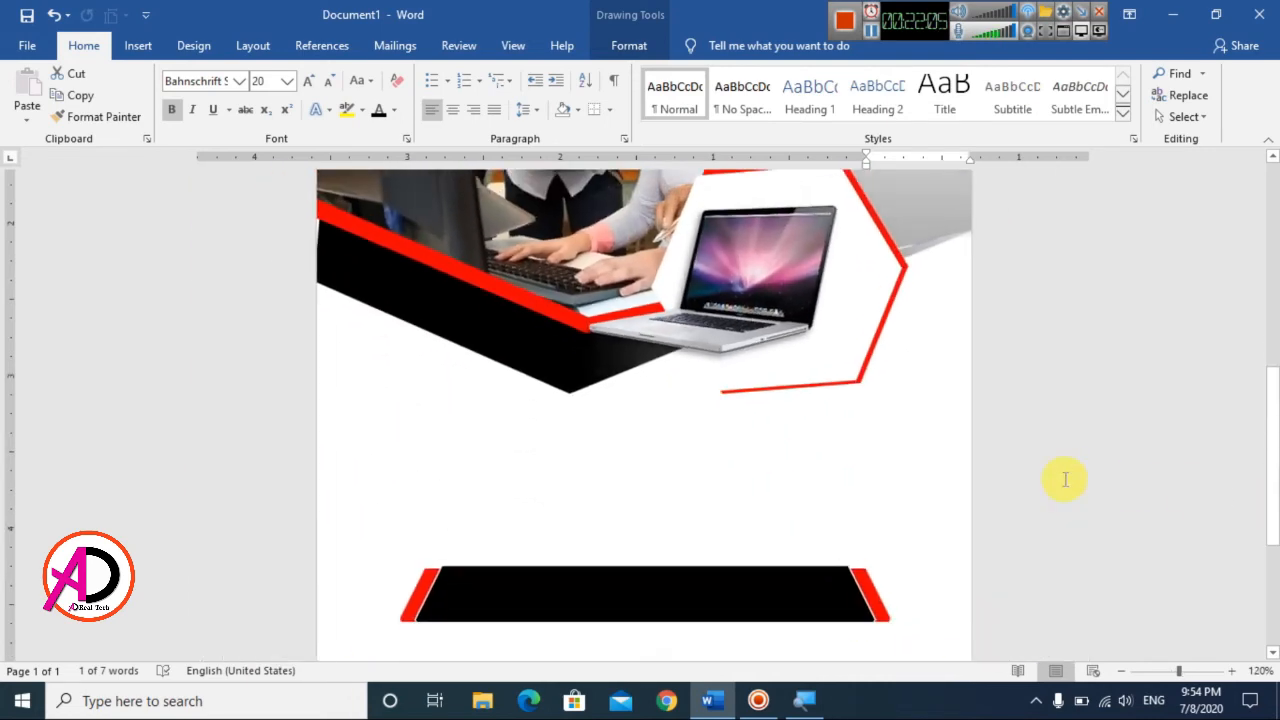
scroll(1063, 484, "down", 5)
scroll(1063, 484, "up", 7)
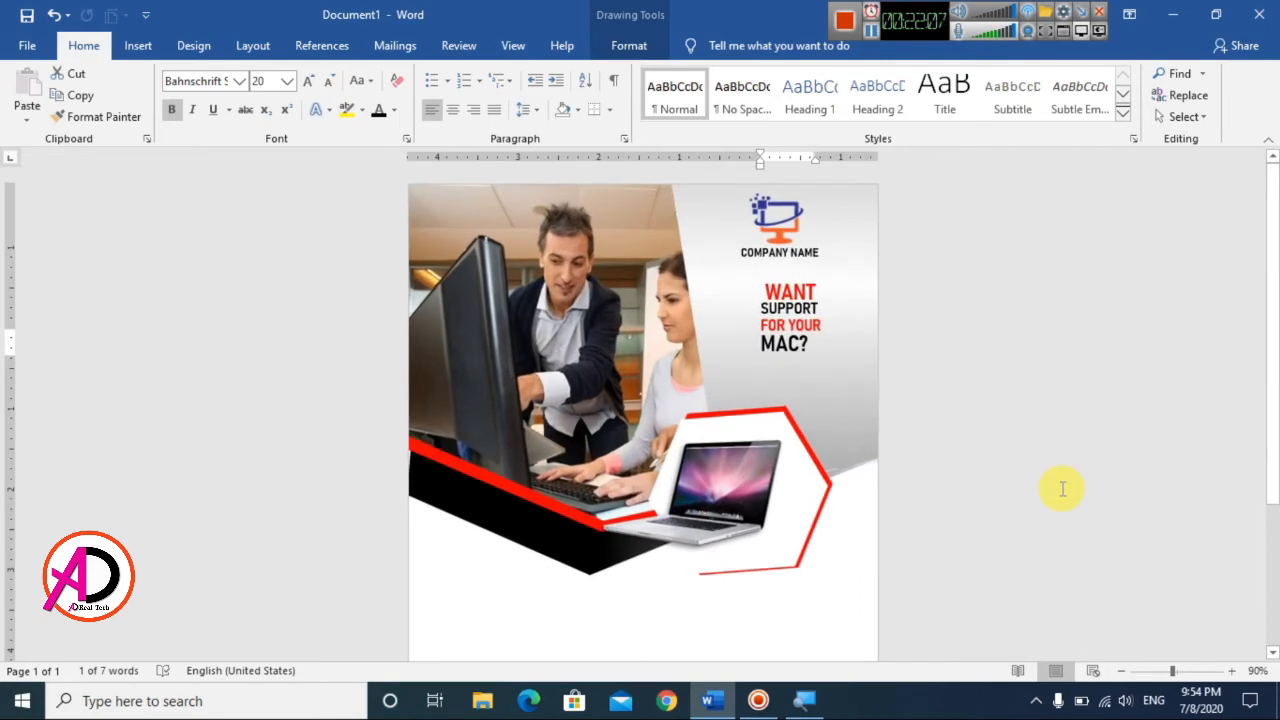
left_click(845, 362)
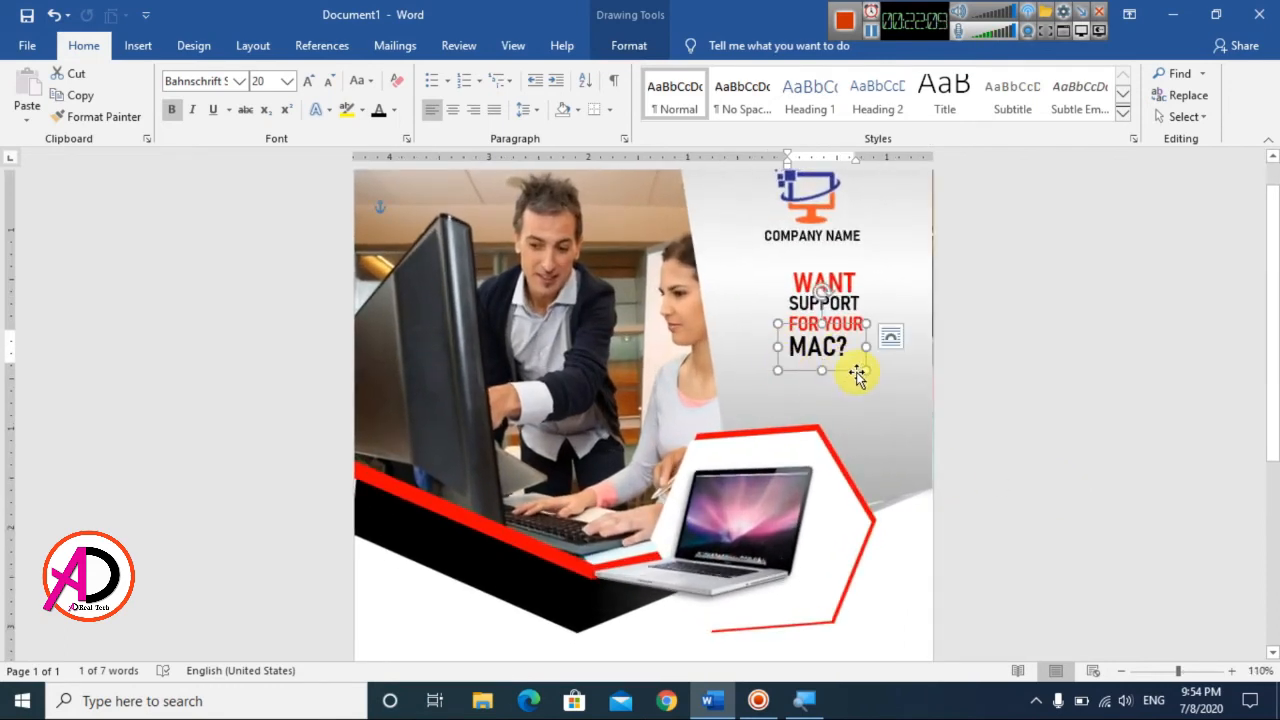
left_click_drag(845, 370, 847, 416)
Step: Move the FOR YOUR text box down above MAC?, widen it, and enlarge its text
left_click(853, 335)
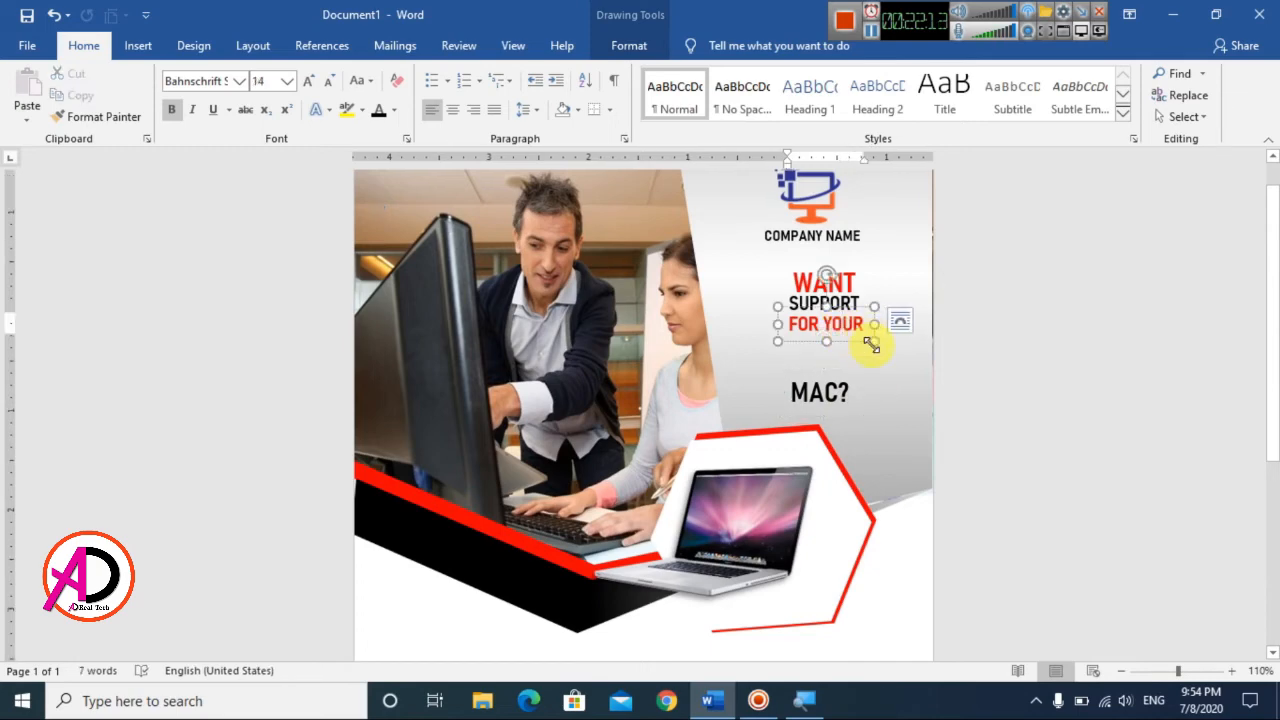
mouse_move(874, 345)
left_mouse_down()
mouse_move(913, 347)
mouse_move(876, 336)
left_mouse_up()
left_click(309, 84)
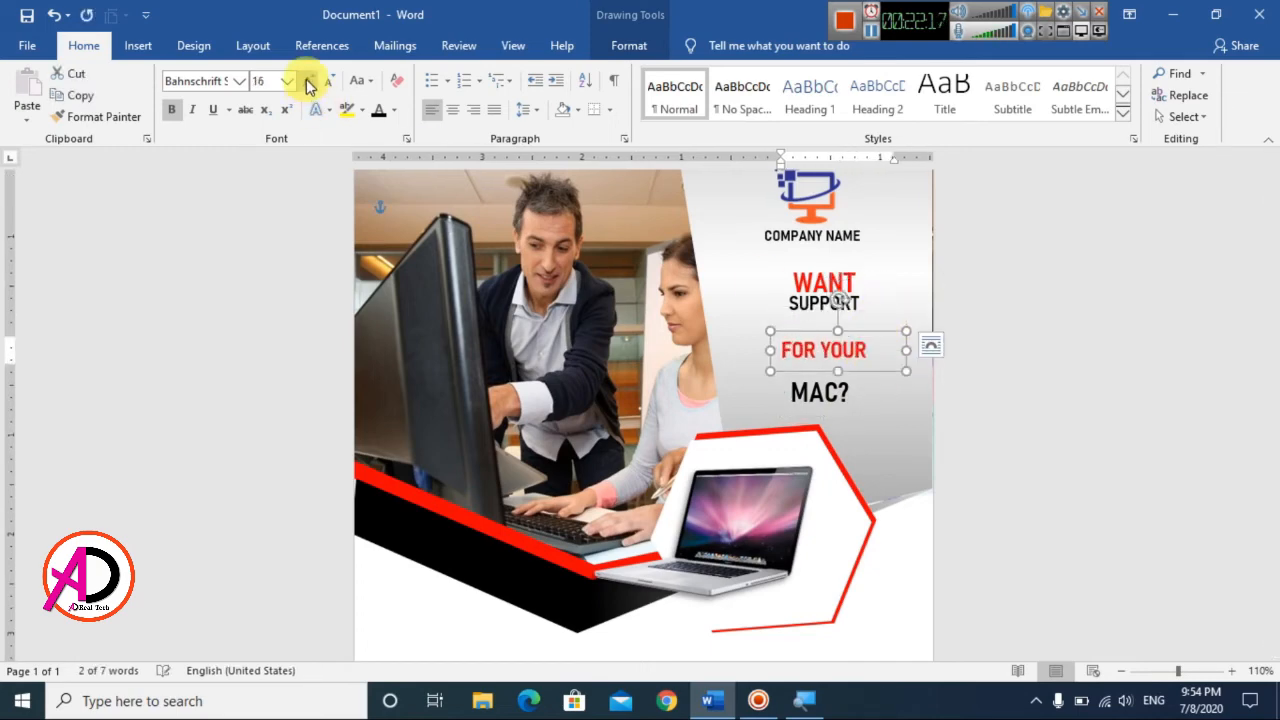
left_click(309, 85)
left_click(310, 87)
Step: Set the SUPPORT text to 20 pt, enlarge its box, and move it down just above FOR YOUR
double_click(800, 303)
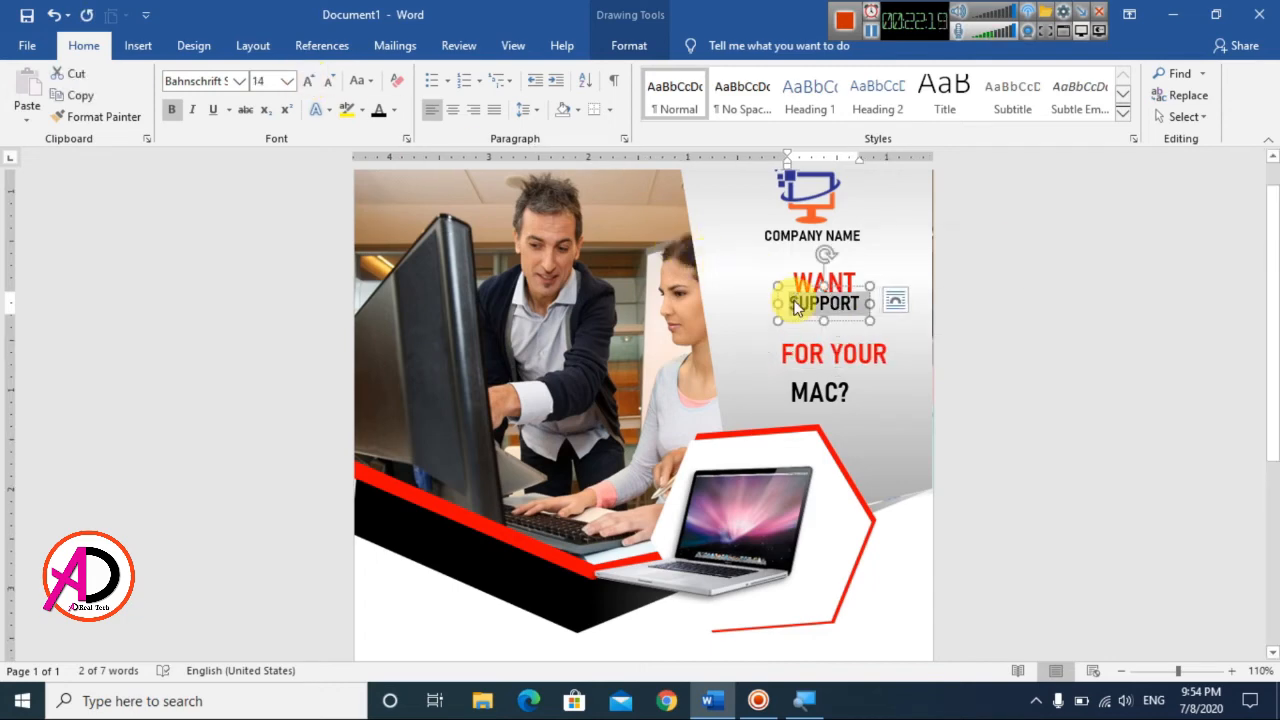
left_click(309, 81)
left_click(309, 81)
left_click(309, 81)
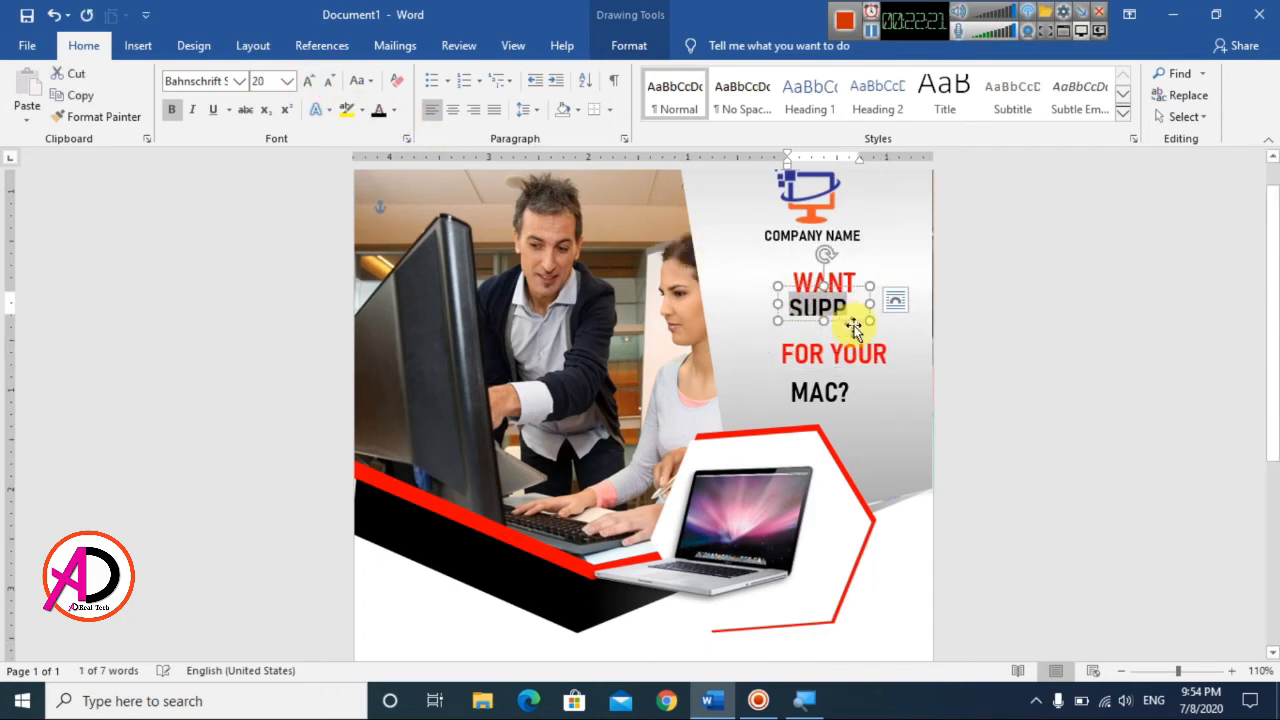
mouse_move(871, 320)
left_mouse_down()
mouse_move(903, 326)
mouse_move(863, 303)
left_mouse_up()
Step: Set the WANT text to 24 pt, enlarge its box to fit, and nudge it down toward SUPPORT
left_click(815, 278)
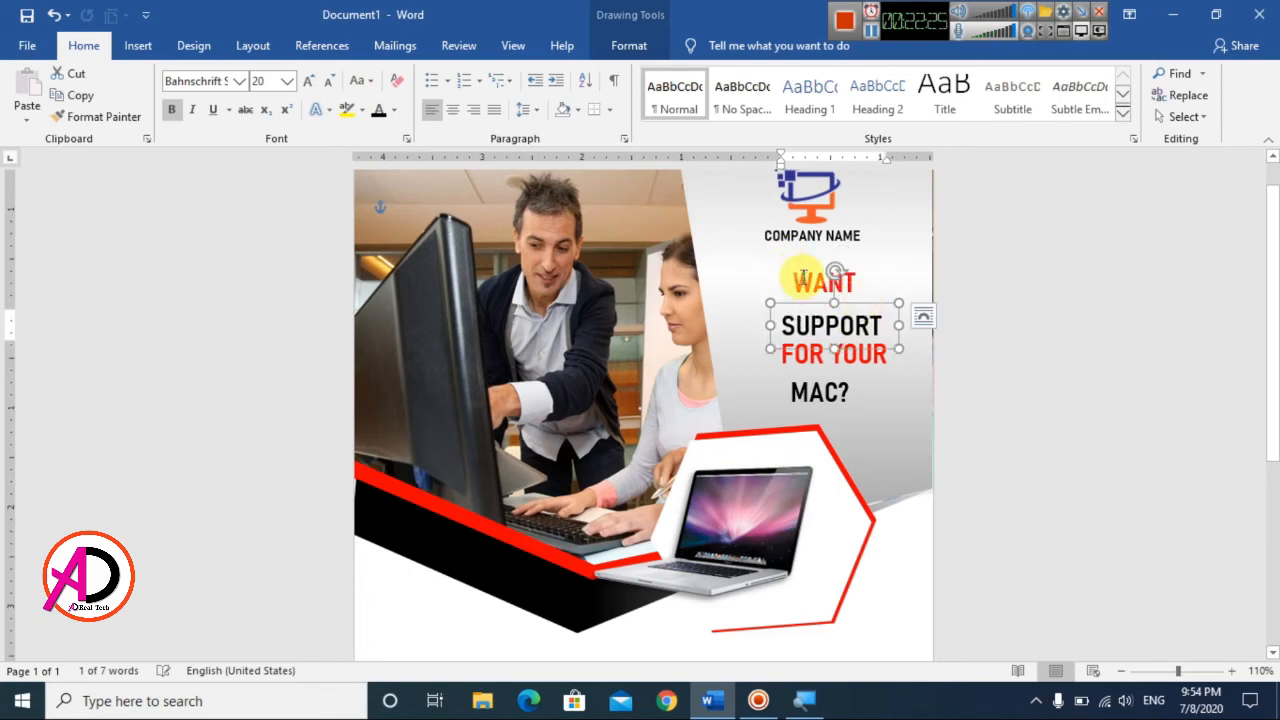
left_click(309, 81)
left_click(309, 81)
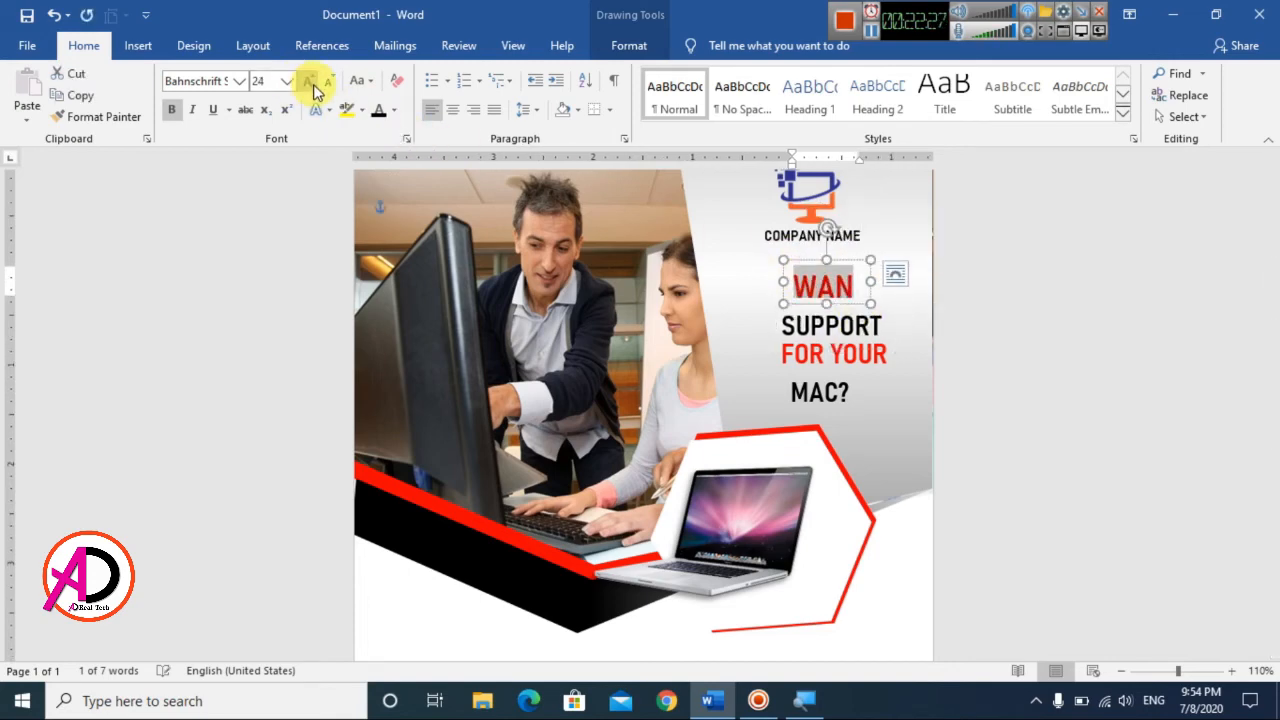
left_click_drag(870, 305, 890, 310)
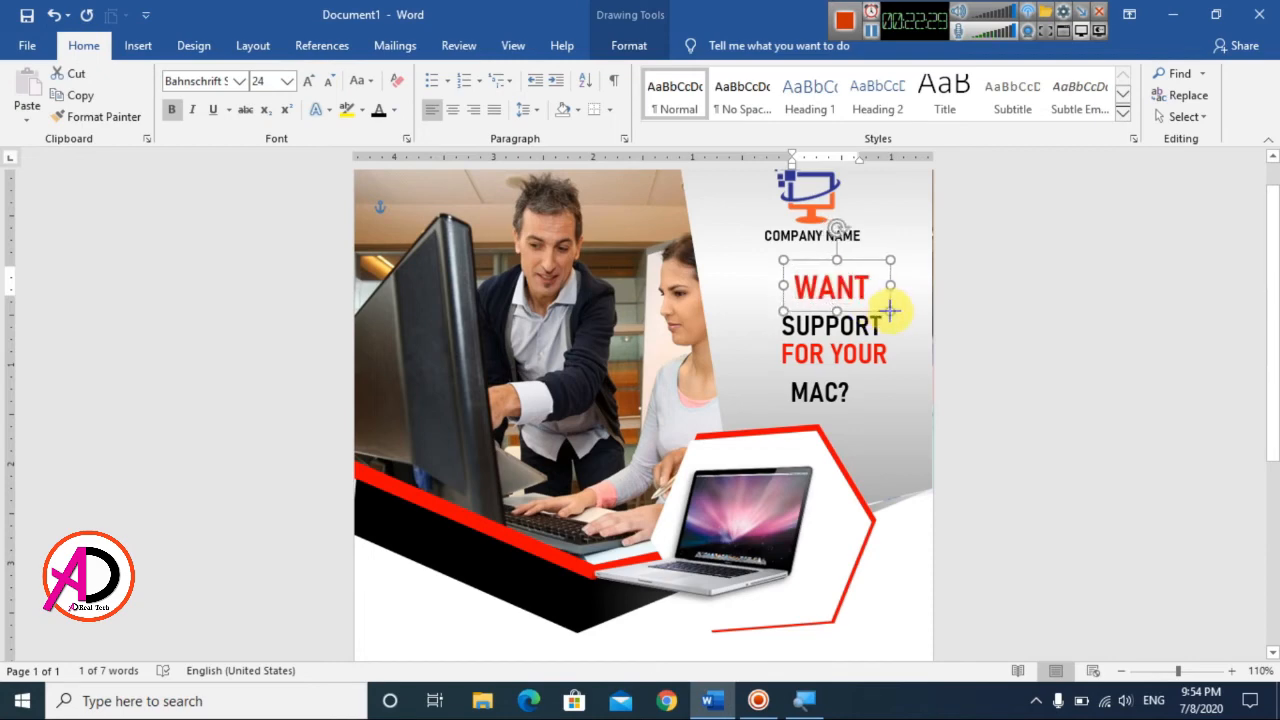
left_click_drag(855, 265, 855, 268)
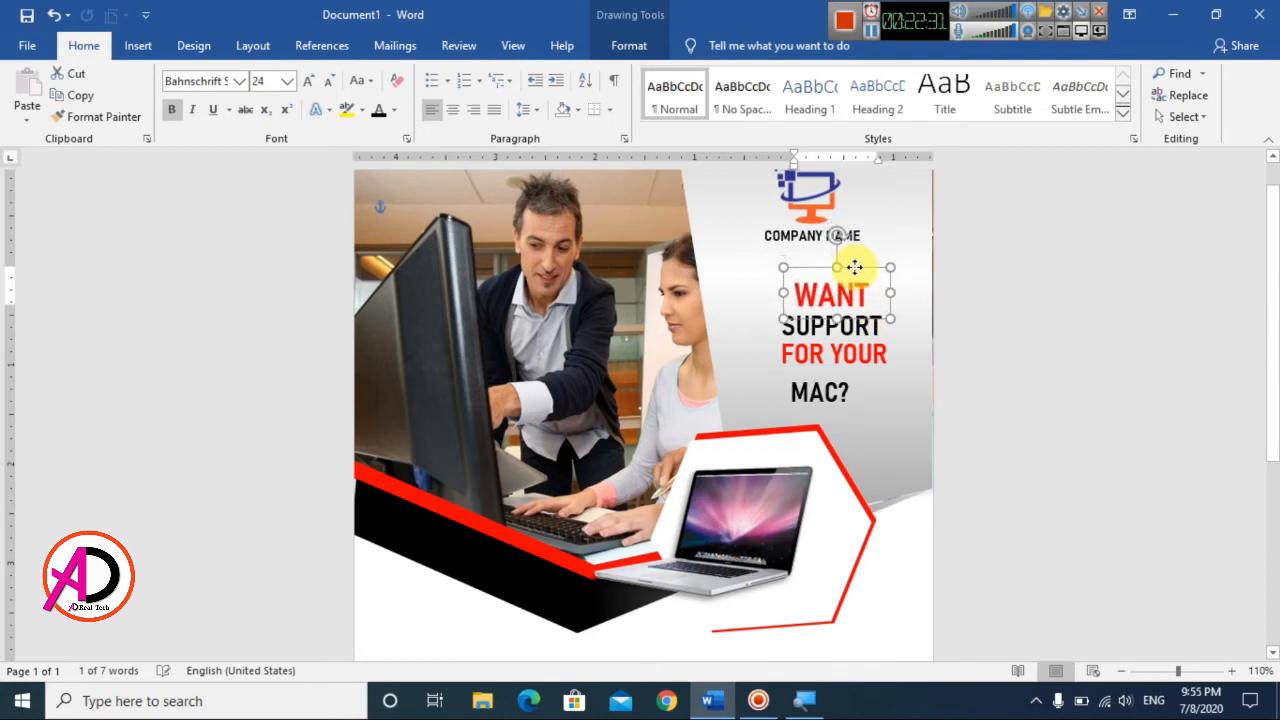
left_click(1046, 406)
Step: Set the MAC? text to 26 pt, widen its box, and move it up directly beneath FOR YOUR
triple_click(813, 390)
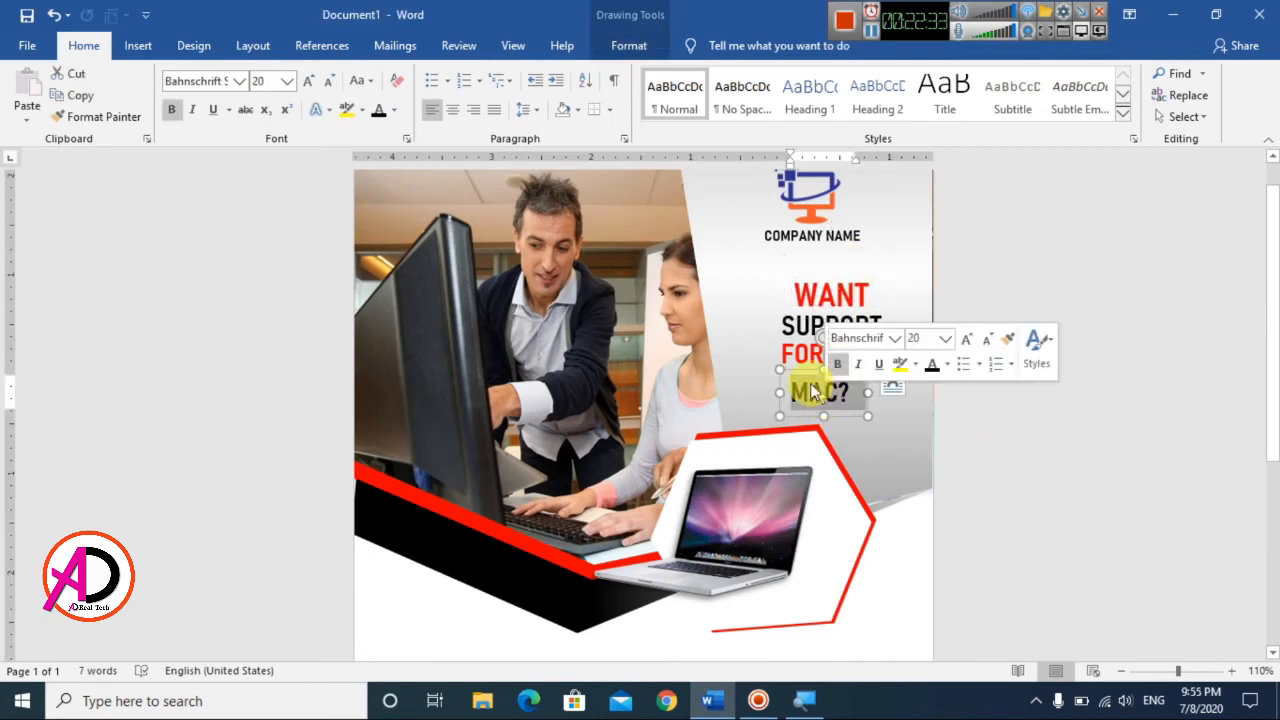
left_click(309, 83)
left_click(309, 83)
left_click(309, 83)
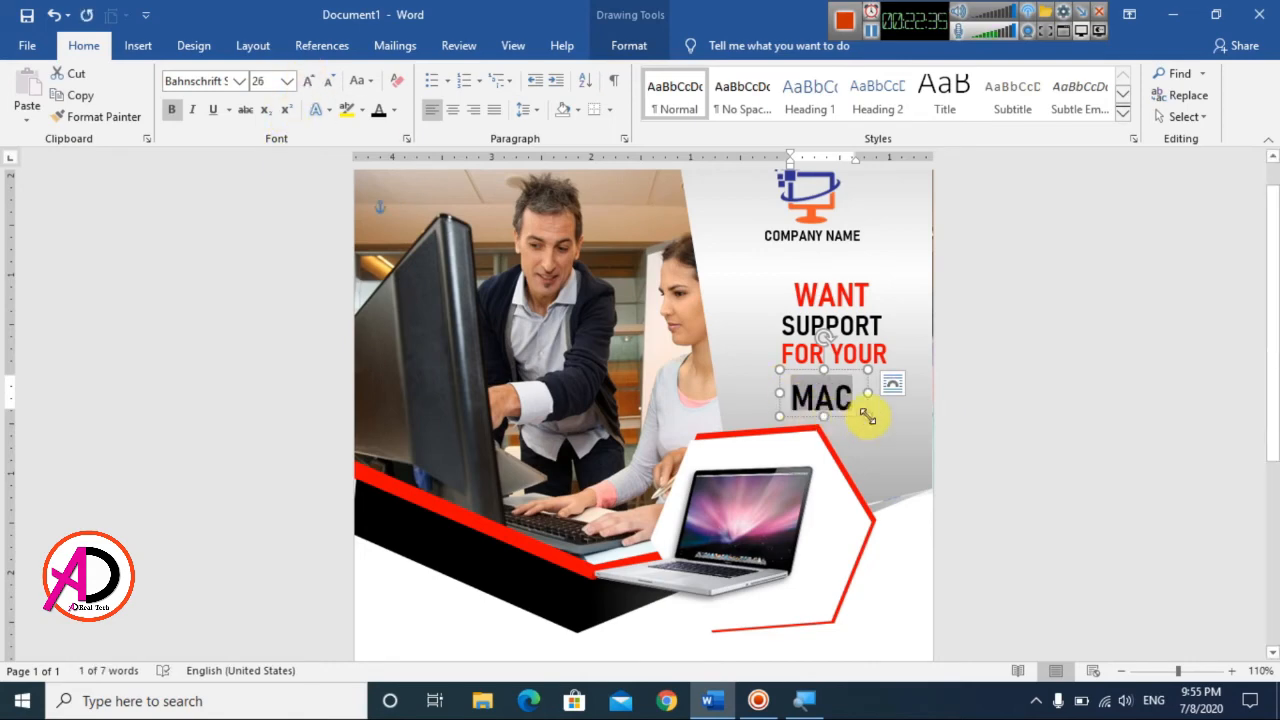
left_click_drag(866, 415, 889, 418)
left_click_drag(835, 375, 836, 358)
left_click(1038, 427)
Step: Examine the whole flyer page and check the stacked headline's size and placement in the layout
scroll(1038, 427, "down", 7, "ctrl")
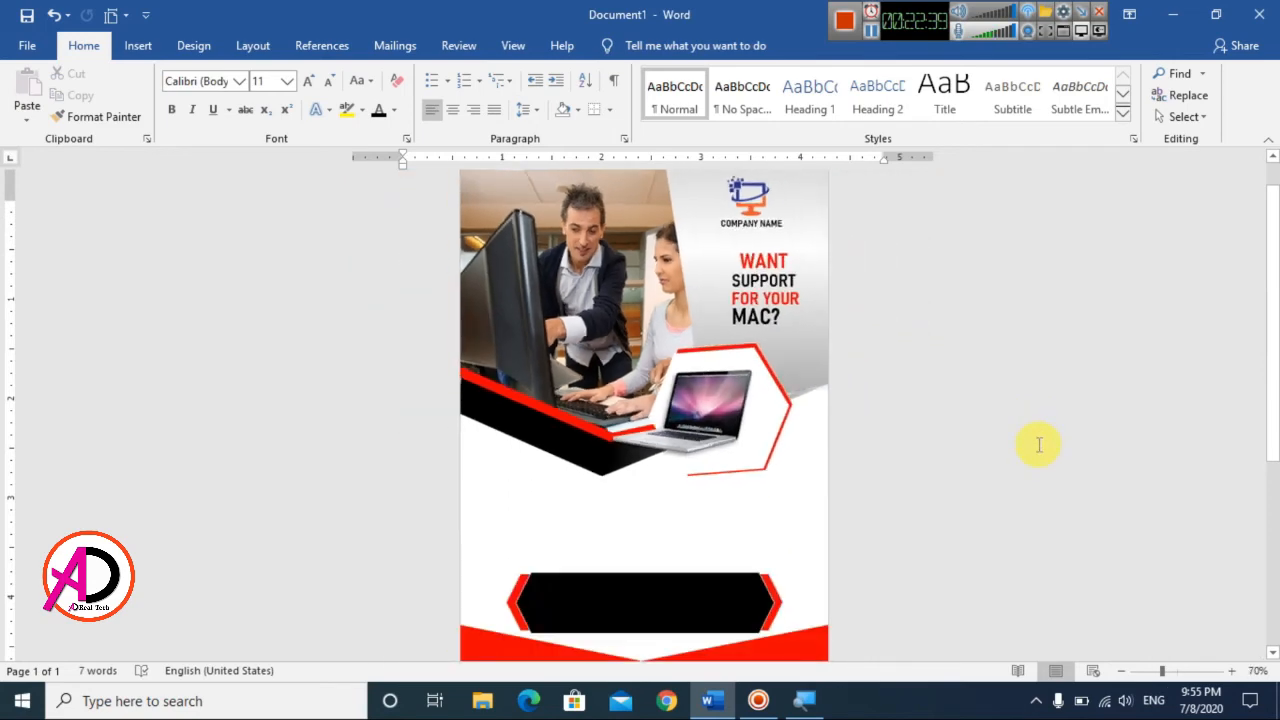
scroll(1035, 443, "up", 3, "ctrl")
scroll(1035, 450, "down", 3, "ctrl")
scroll(1035, 455, "up", 2, "ctrl")
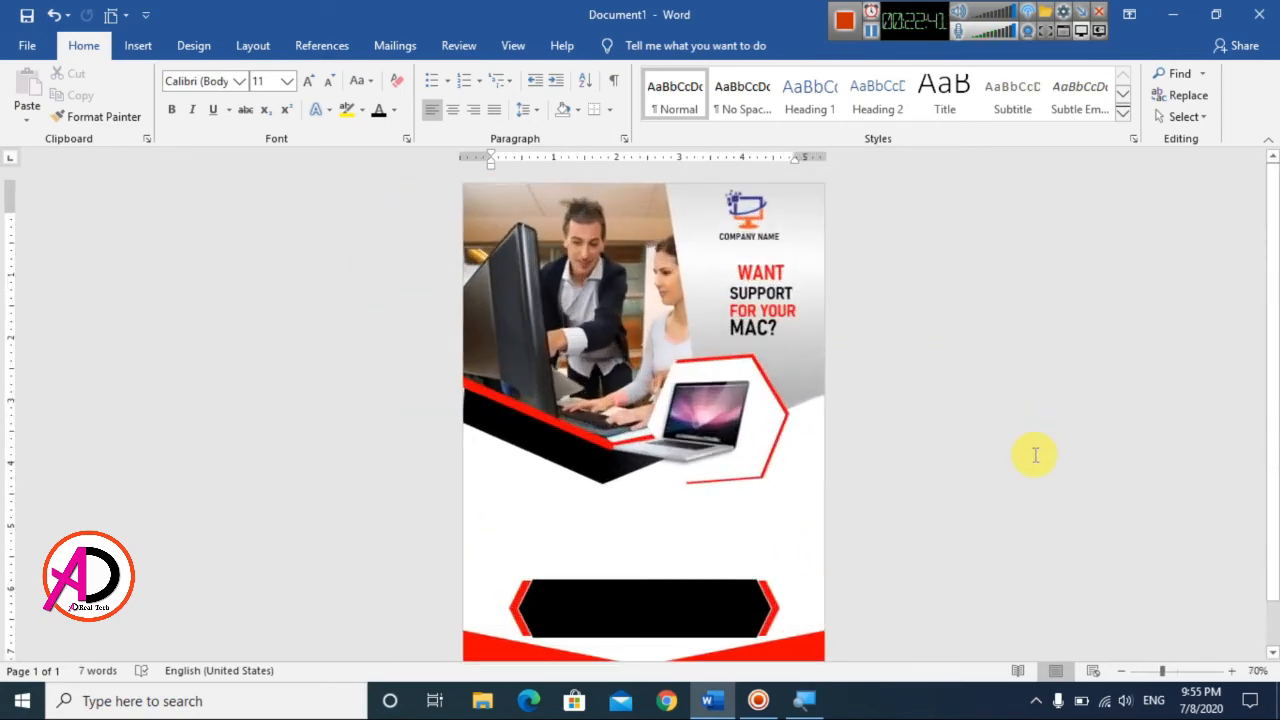
scroll(766, 420, "down", 2, "ctrl")
scroll(768, 415, "up", 7, "ctrl")
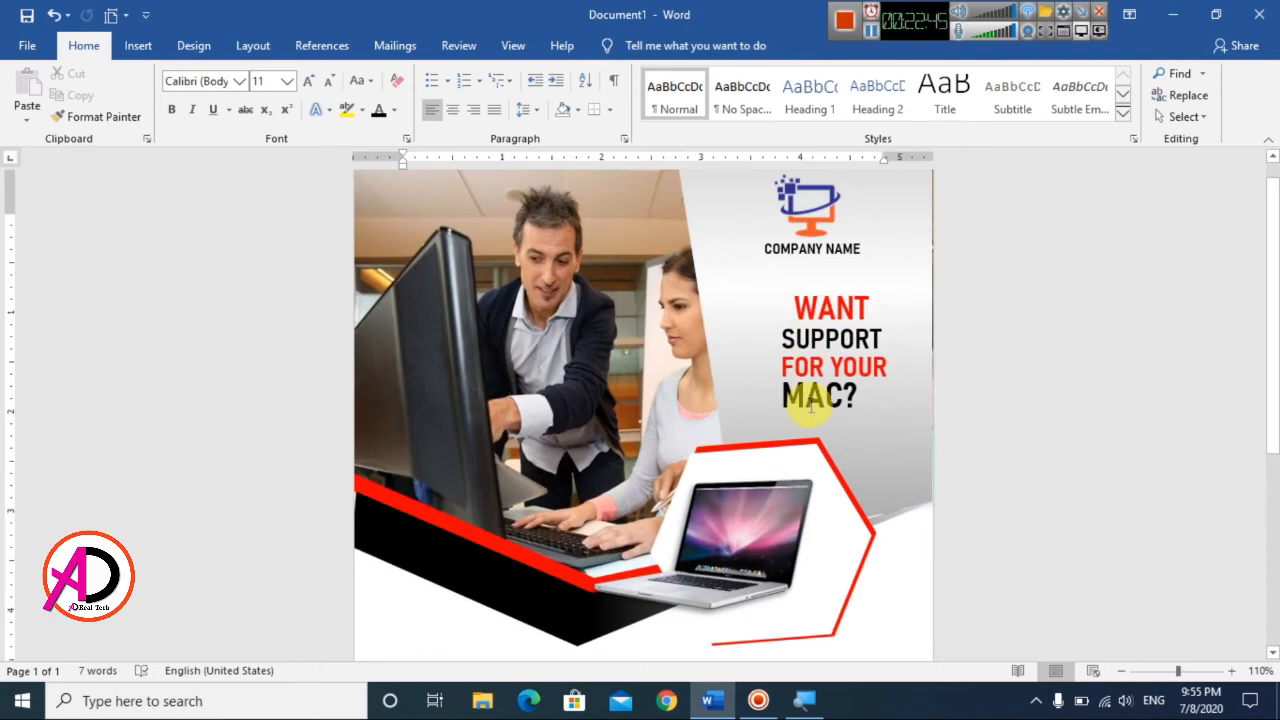
scroll(811, 405, "down", 5, "ctrl")
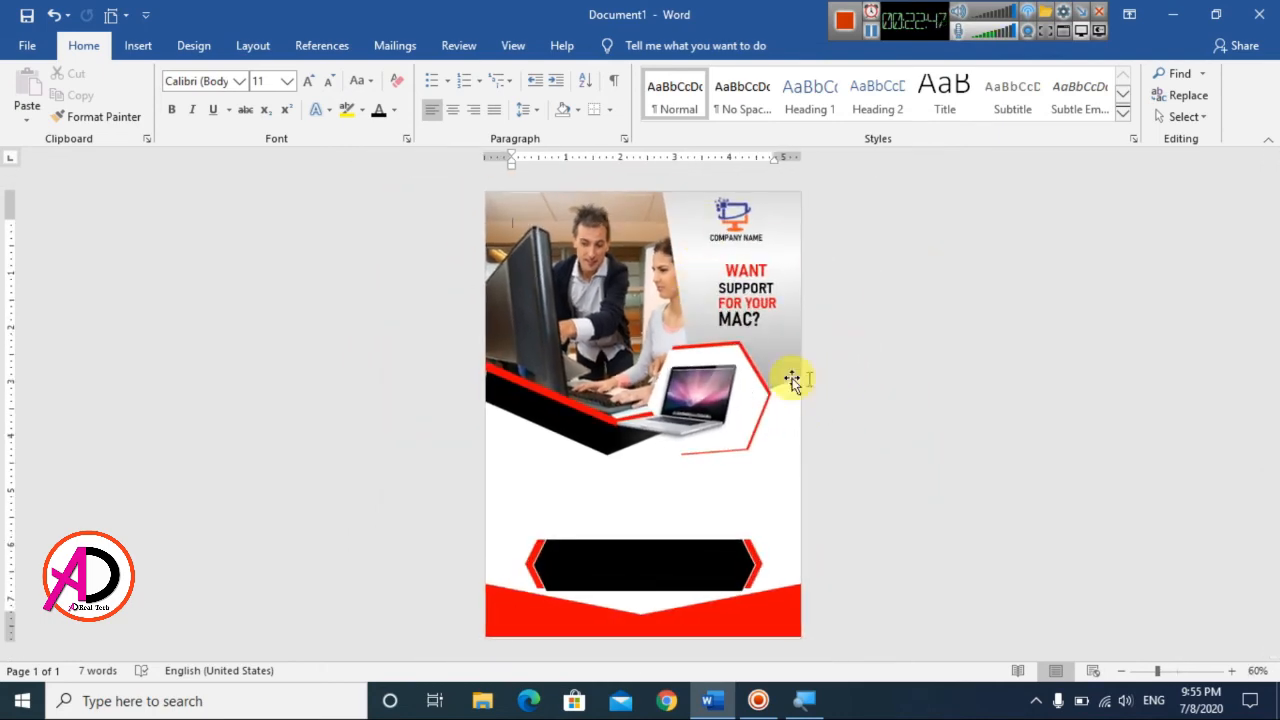
scroll(617, 428, "down", 2, "ctrl")
scroll(640, 400, "up", 4, "ctrl")
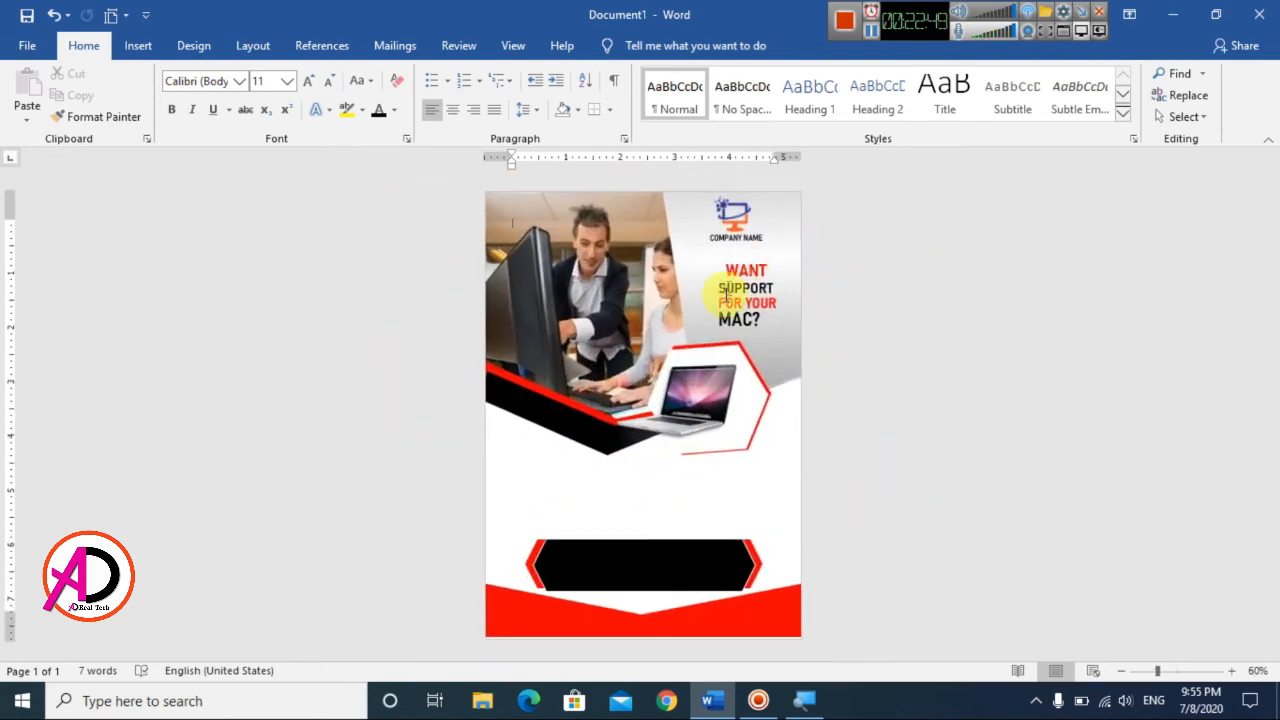
Step: Duplicate the FOR YOUR text box and place the copy in the white area between the picture header and black banner
scroll(620, 550, "down", 3)
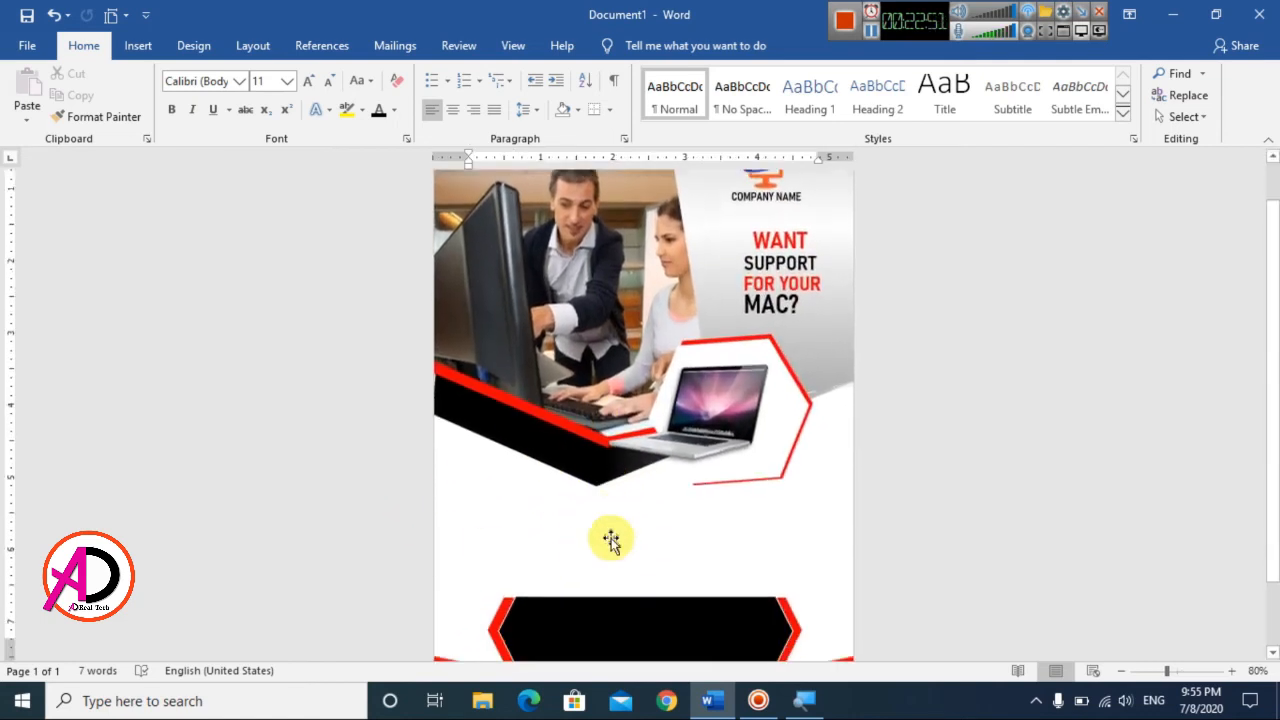
left_click(765, 202)
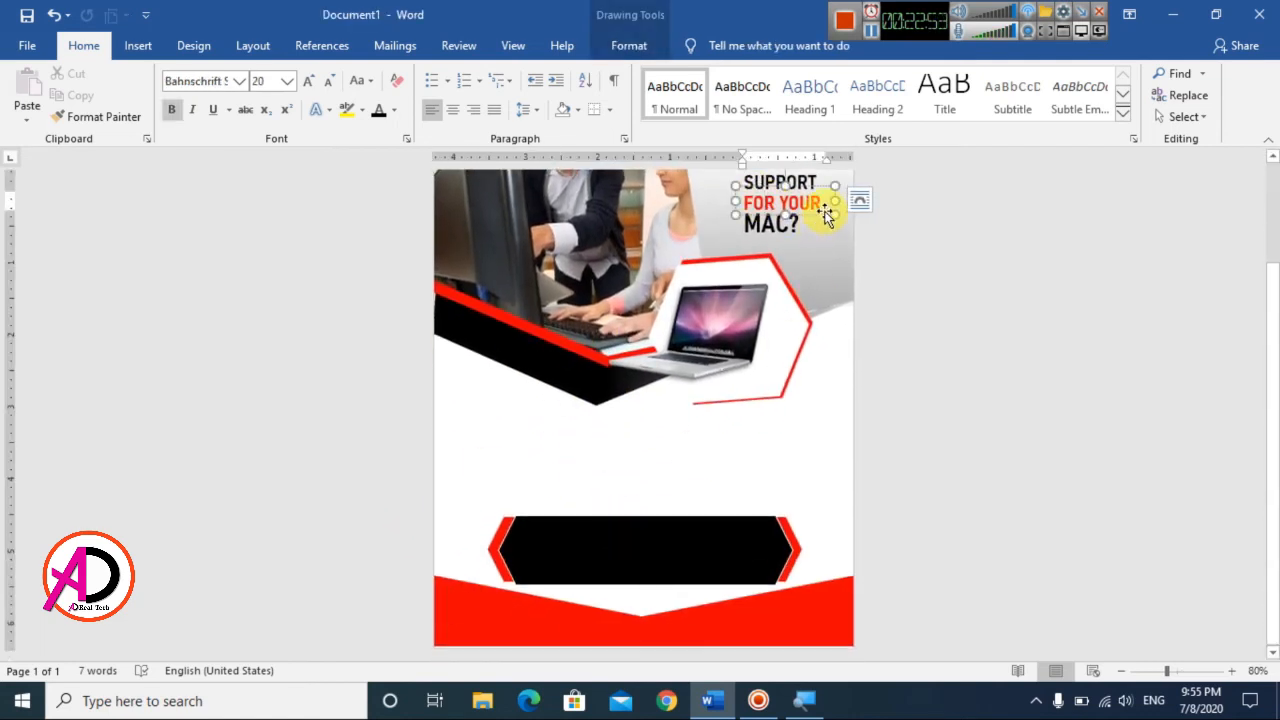
key("ctrl+c")
key("ctrl+v")
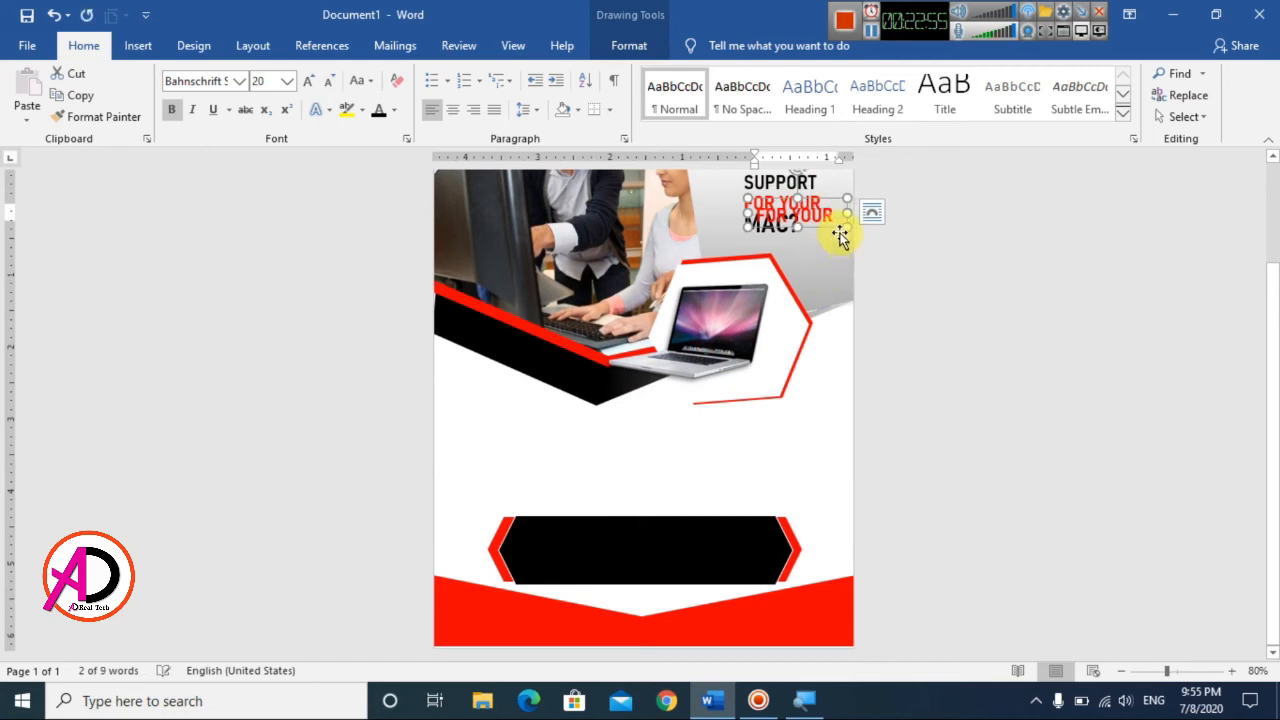
left_click_drag(835, 235, 630, 460)
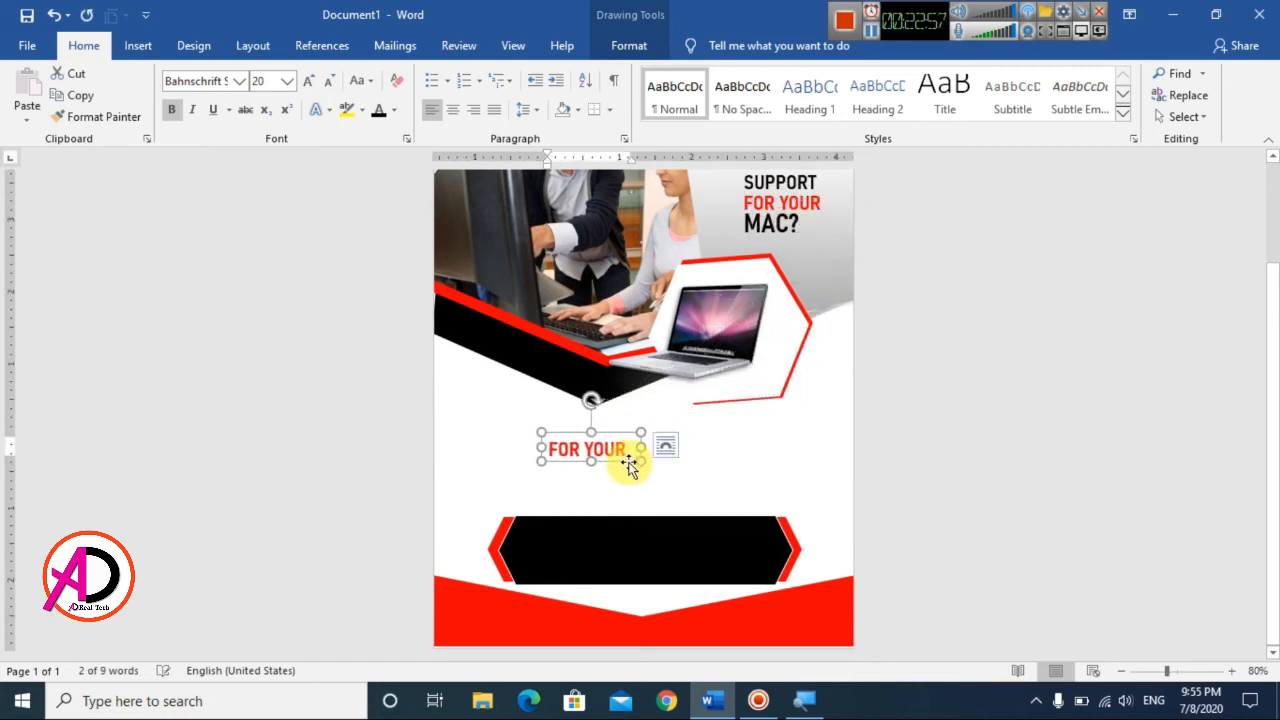
Step: Replace the copied text with "Having trouble making your", widen its box, move it up beneath the header, and color the text black
triple_click(612, 449)
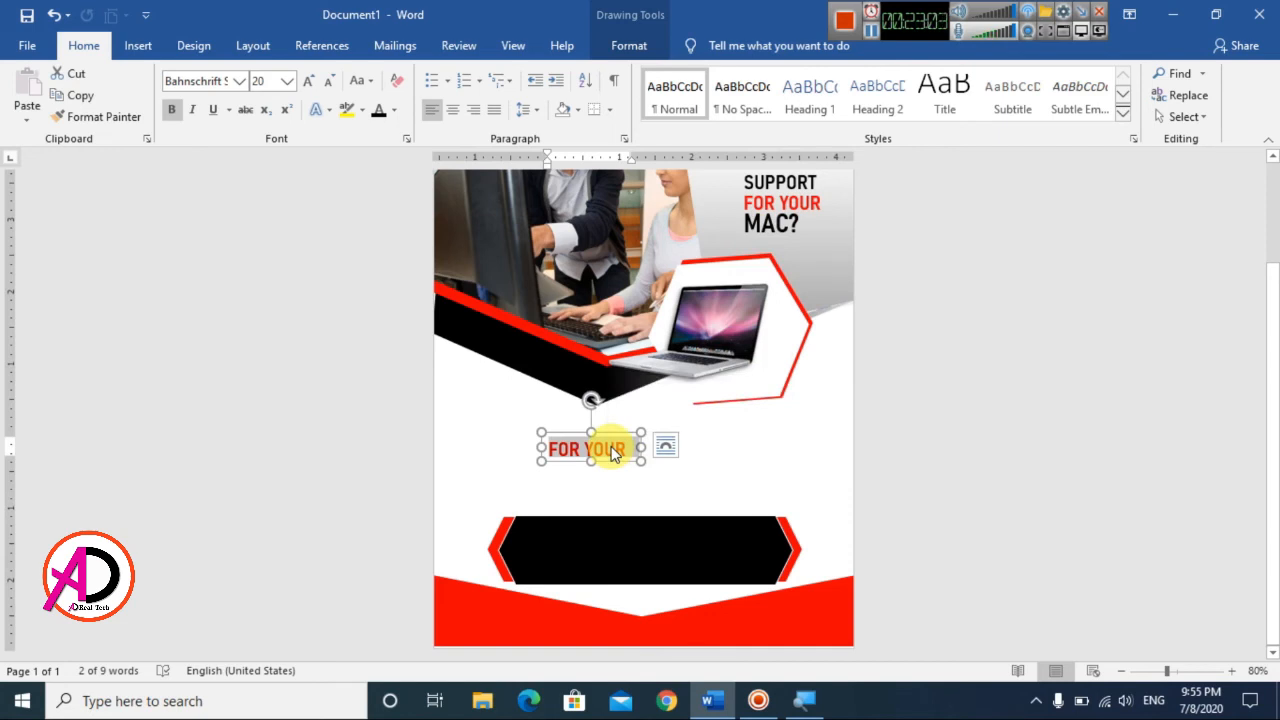
type("Having ")
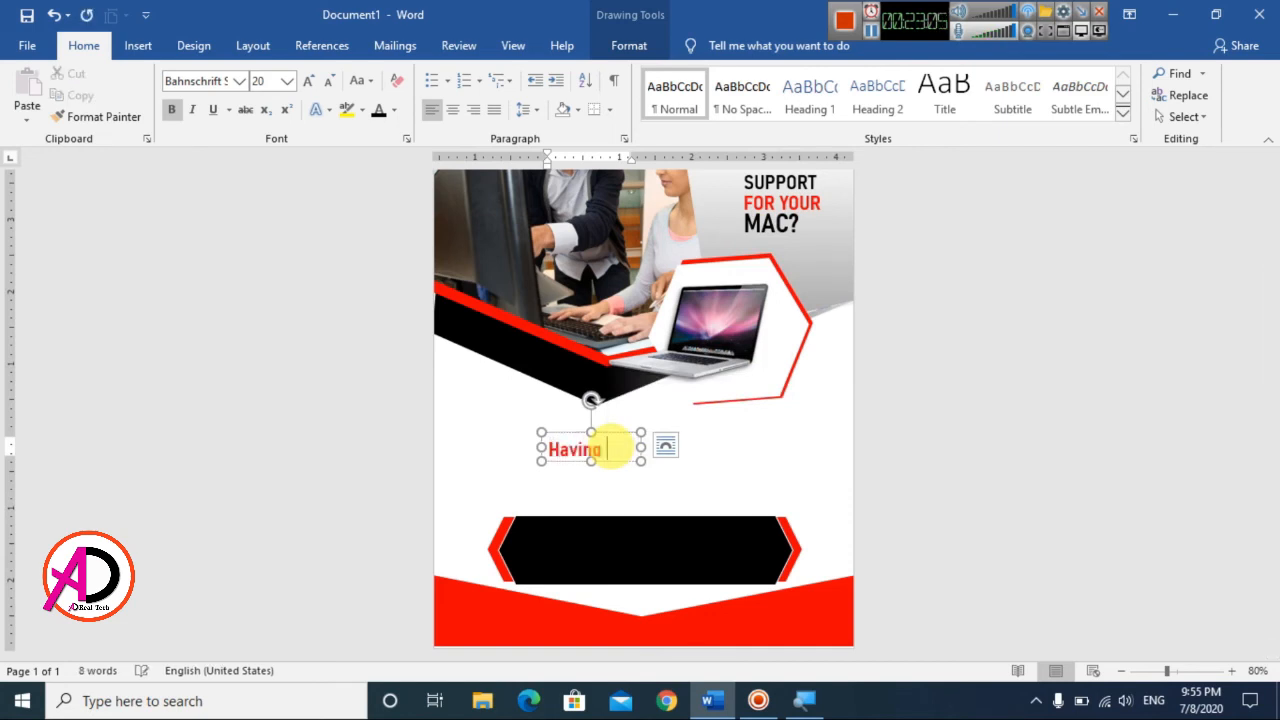
type("tr with")
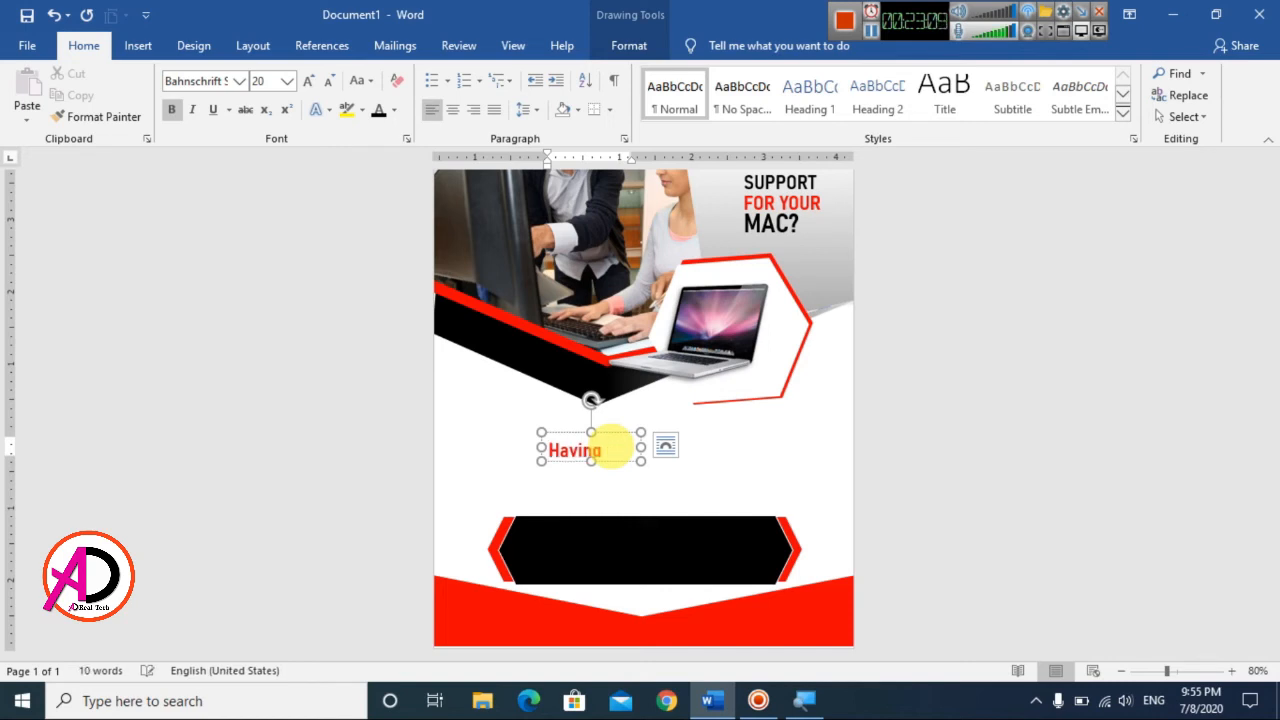
type(" your")
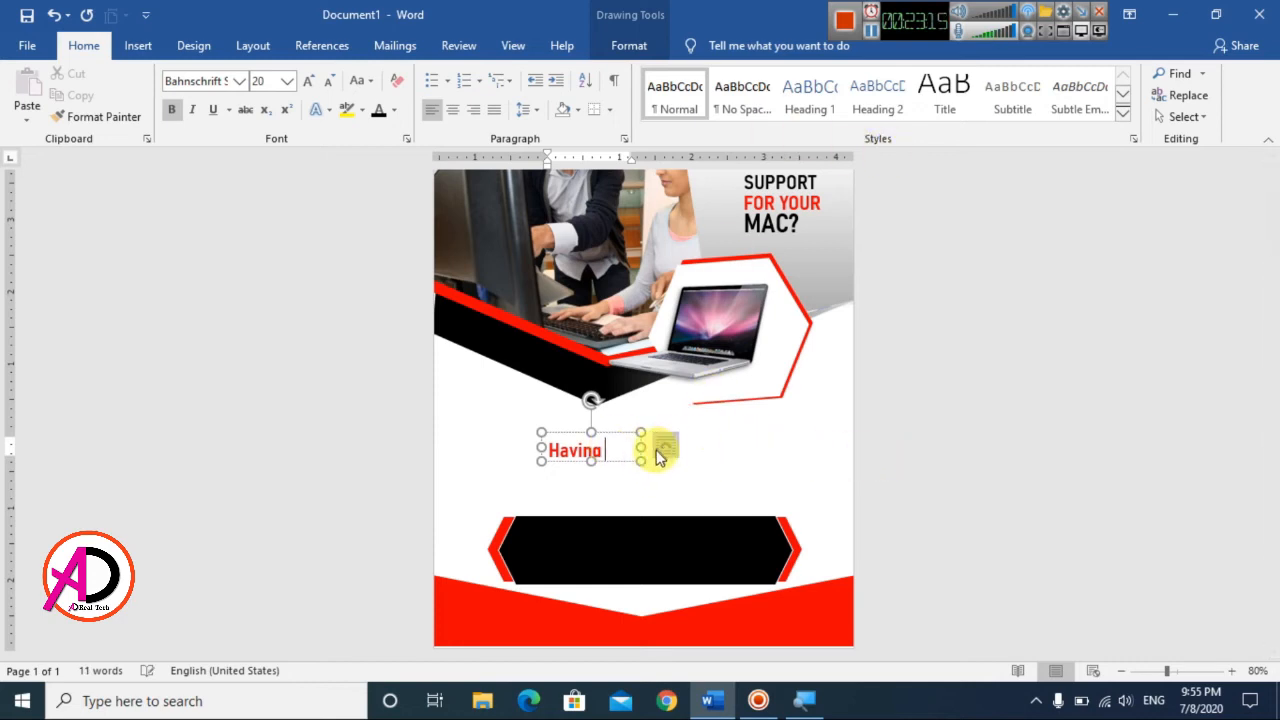
left_click_drag(643, 452, 665, 413)
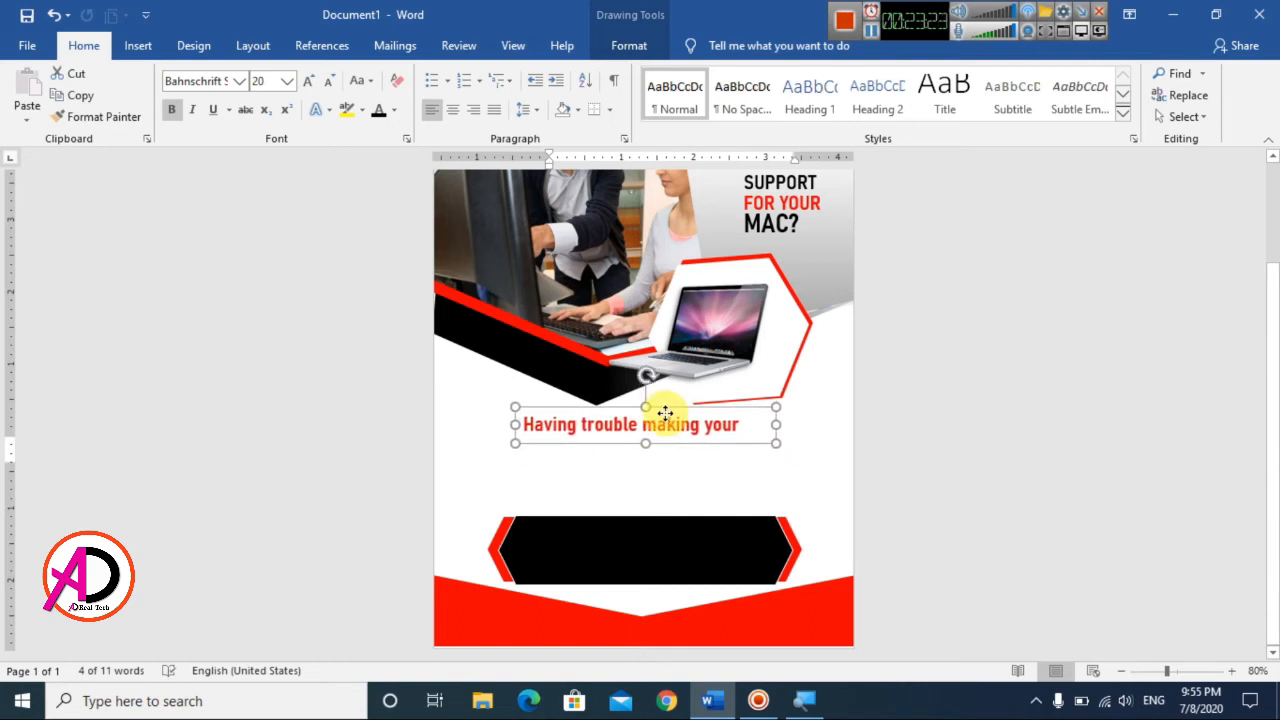
triple_click(666, 423)
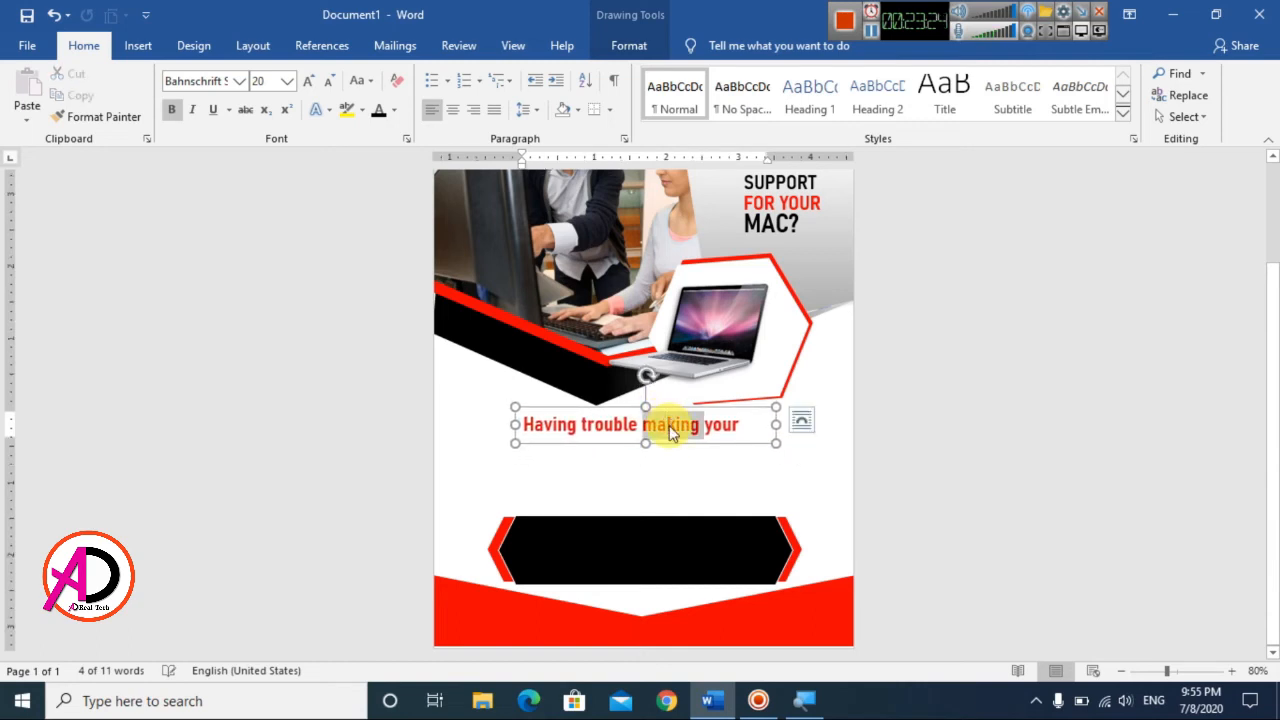
left_click(378, 112)
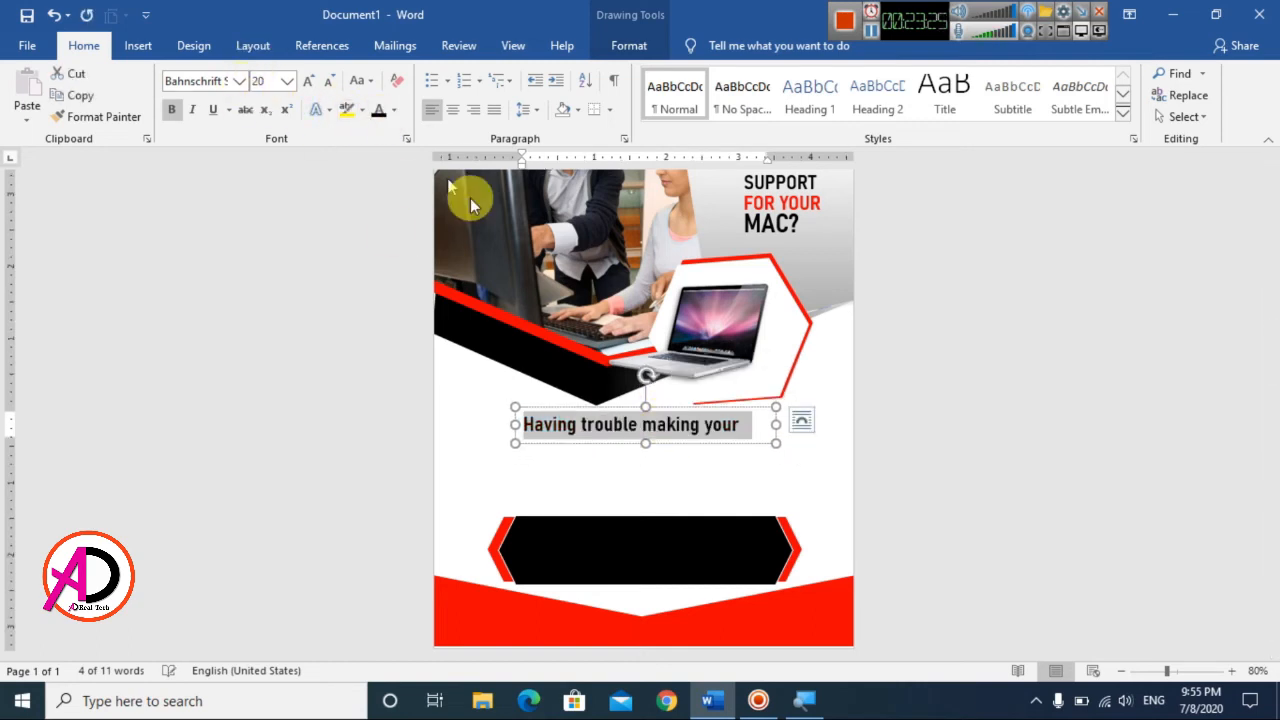
Step: Duplicate the "Having trouble making your" box, color the copy's text red, and change it to "Mac do what you meed?"
left_click(740, 453)
key("ctrl+d")
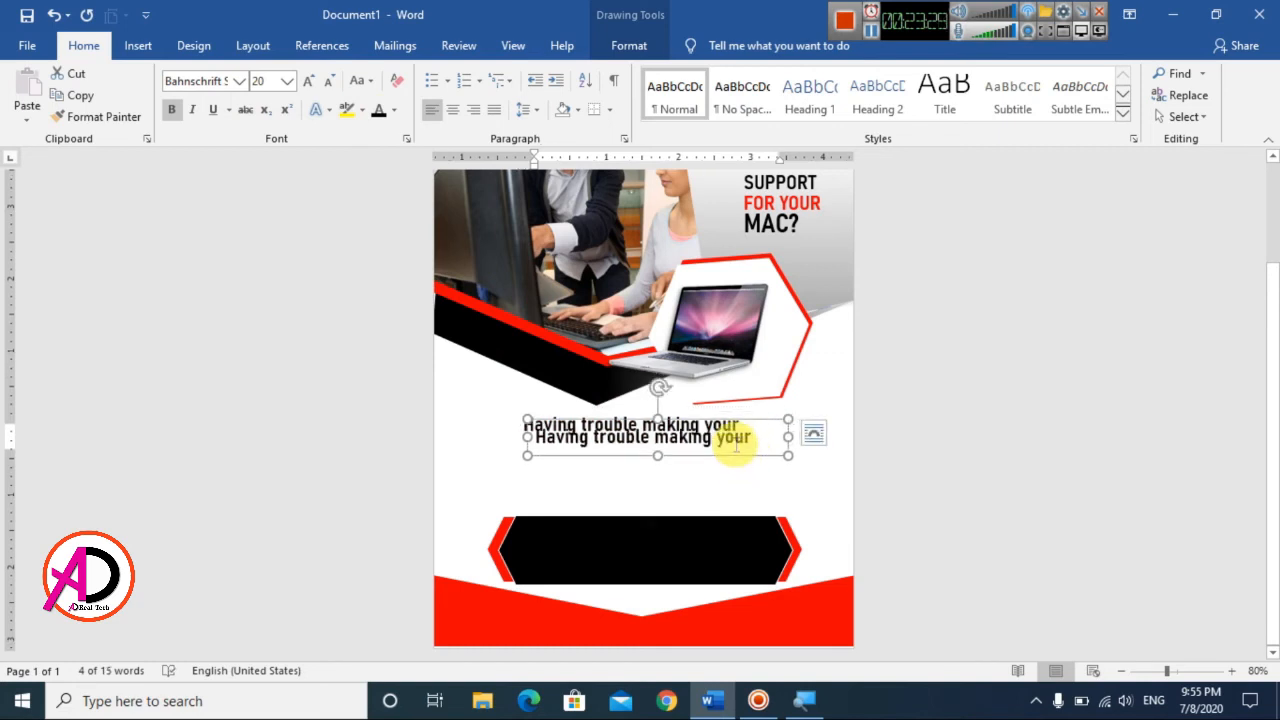
triple_click(736, 440)
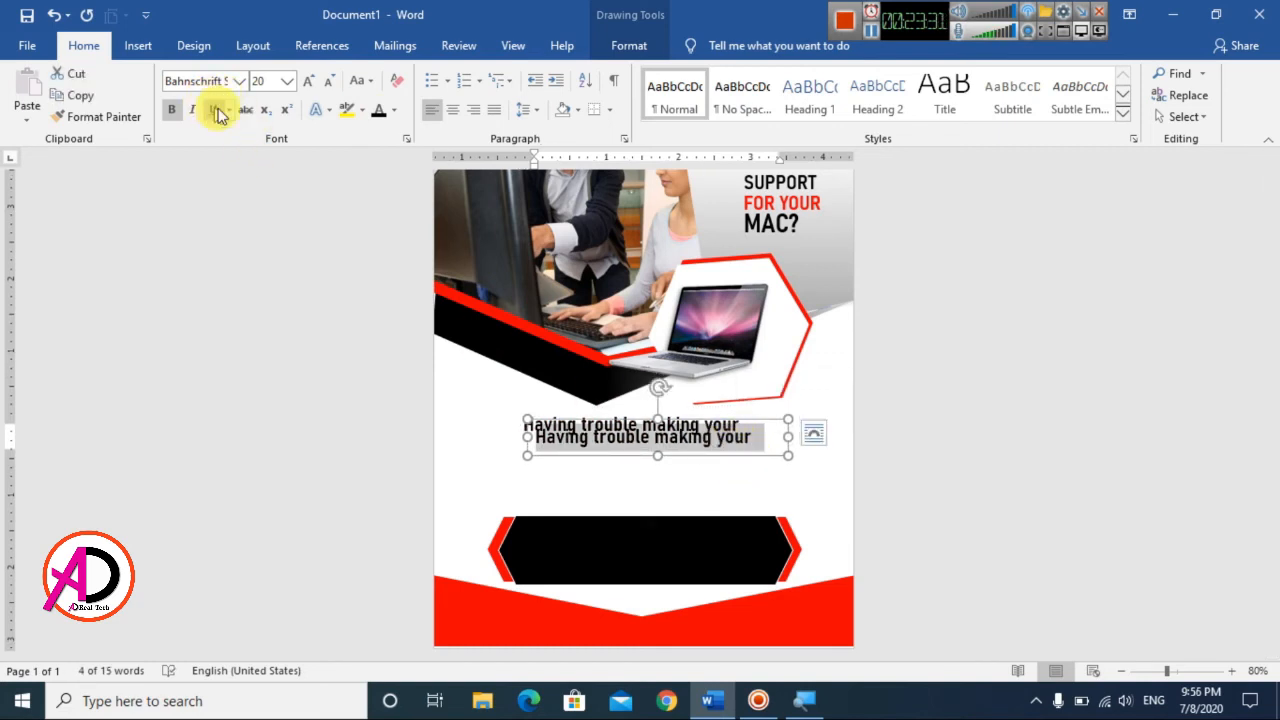
left_click(394, 112)
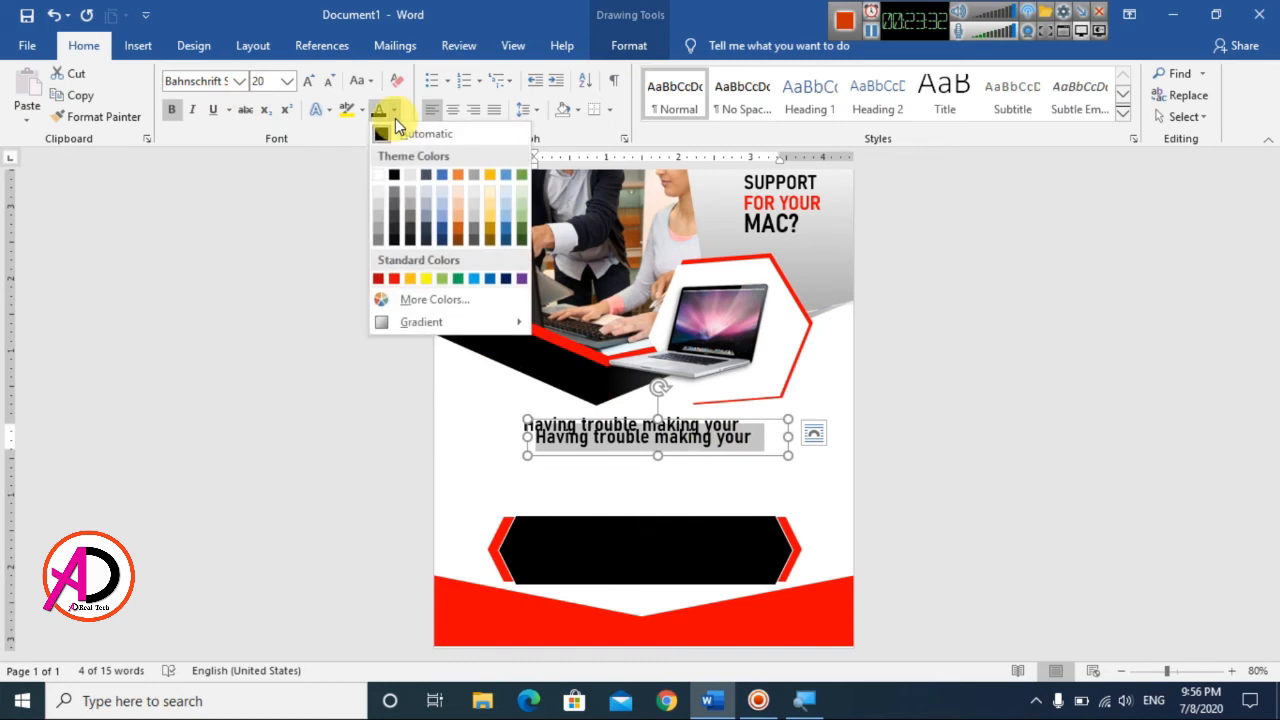
left_click(393, 279)
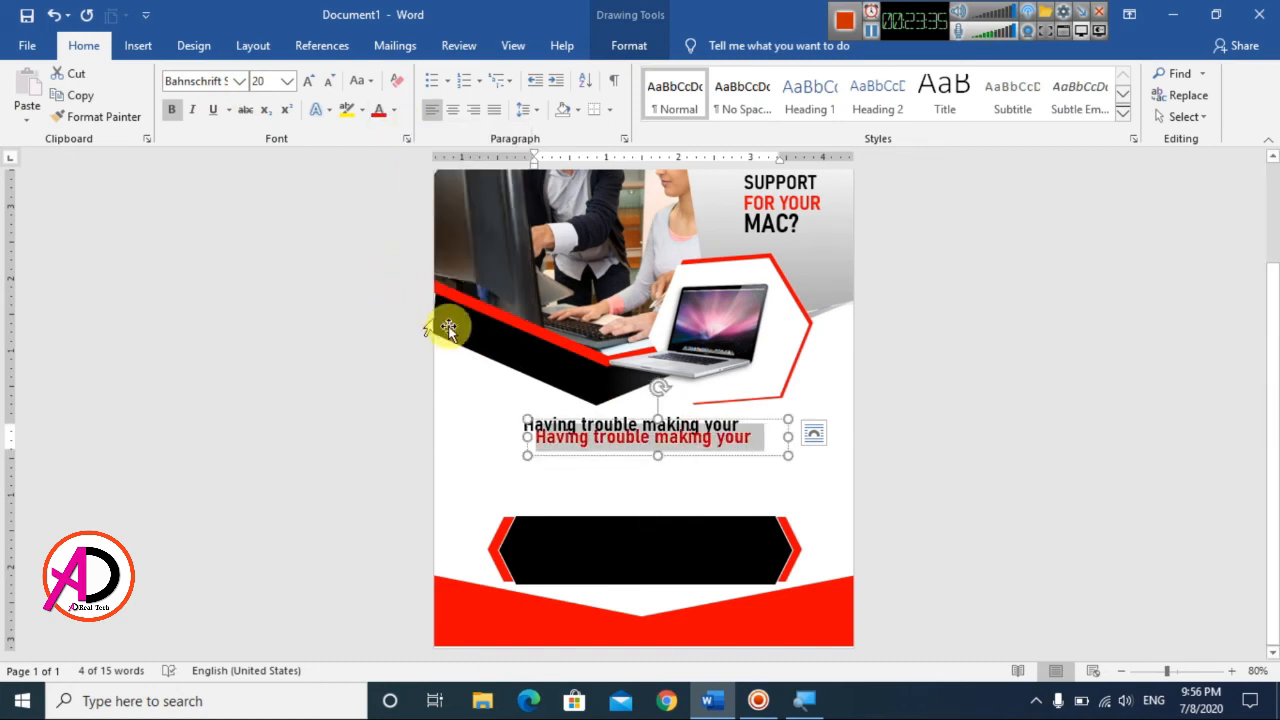
type("Mac do what you meed?")
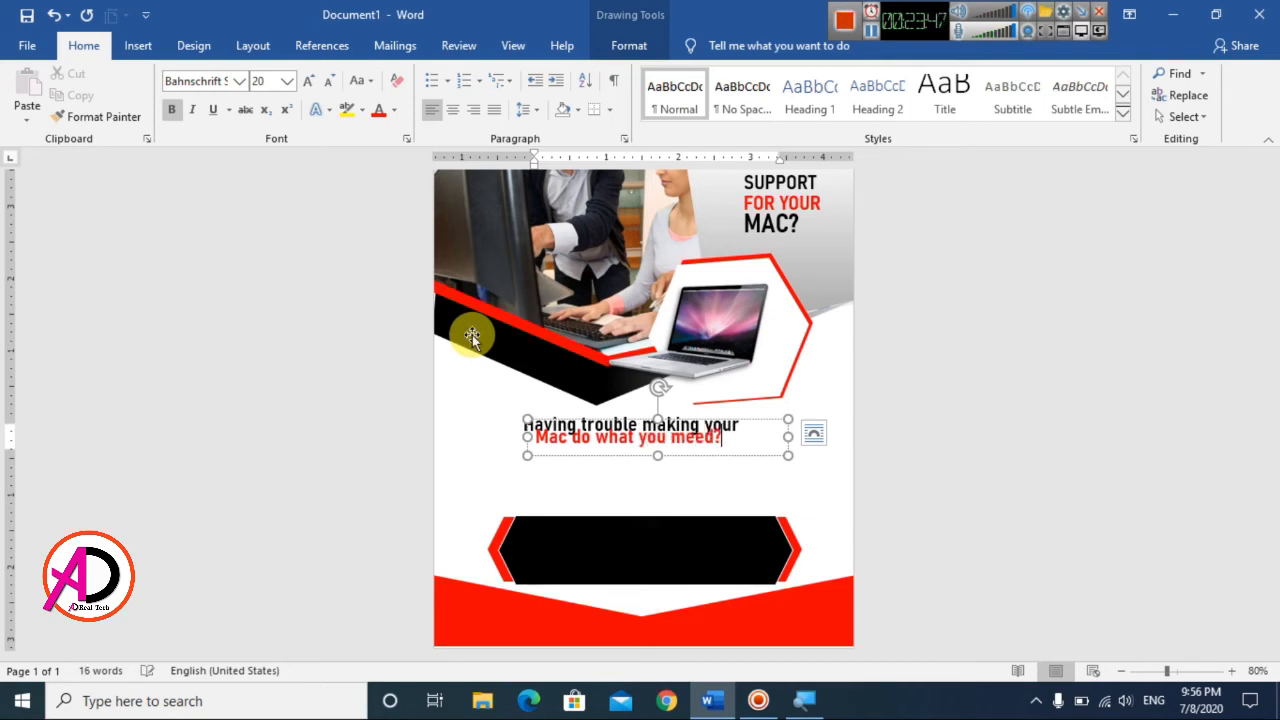
Step: Move the red question line directly beneath the black line and narrow its box to fit the text
mouse_move(731, 453)
left_mouse_down()
mouse_move(820, 449)
mouse_move(746, 443)
left_mouse_up()
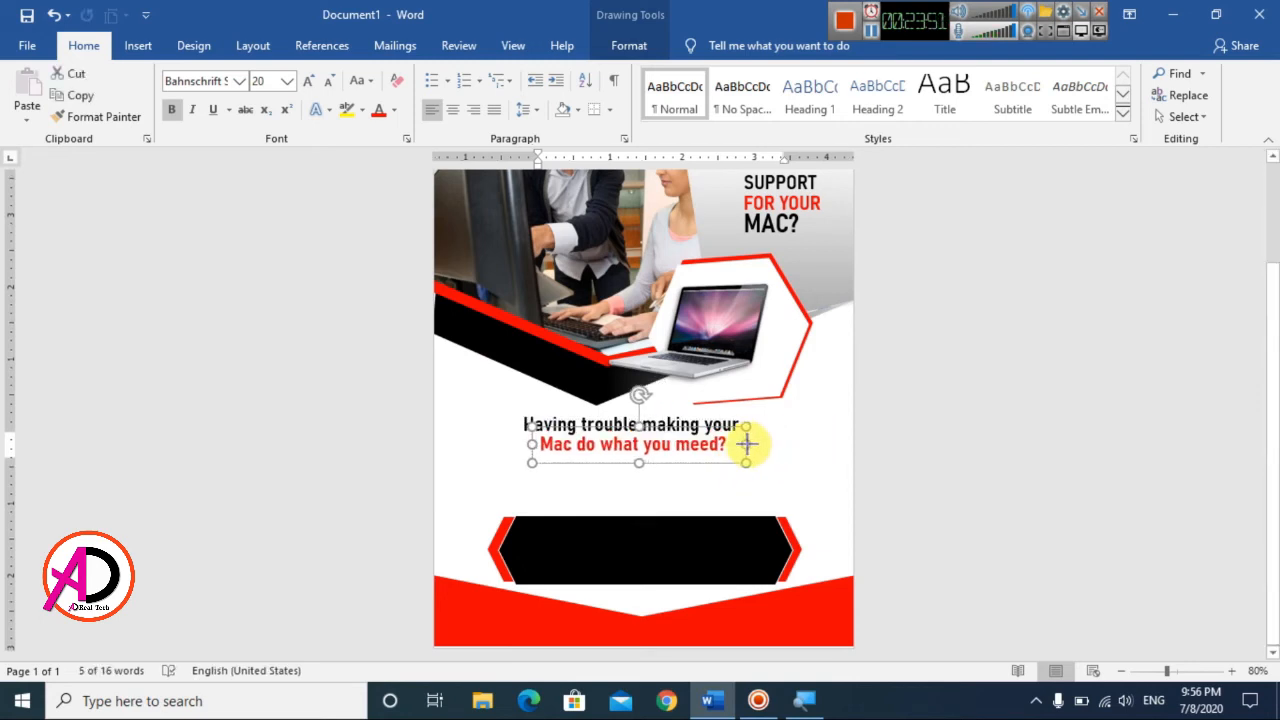
left_click(951, 480)
scroll(738, 498, "down", 5)
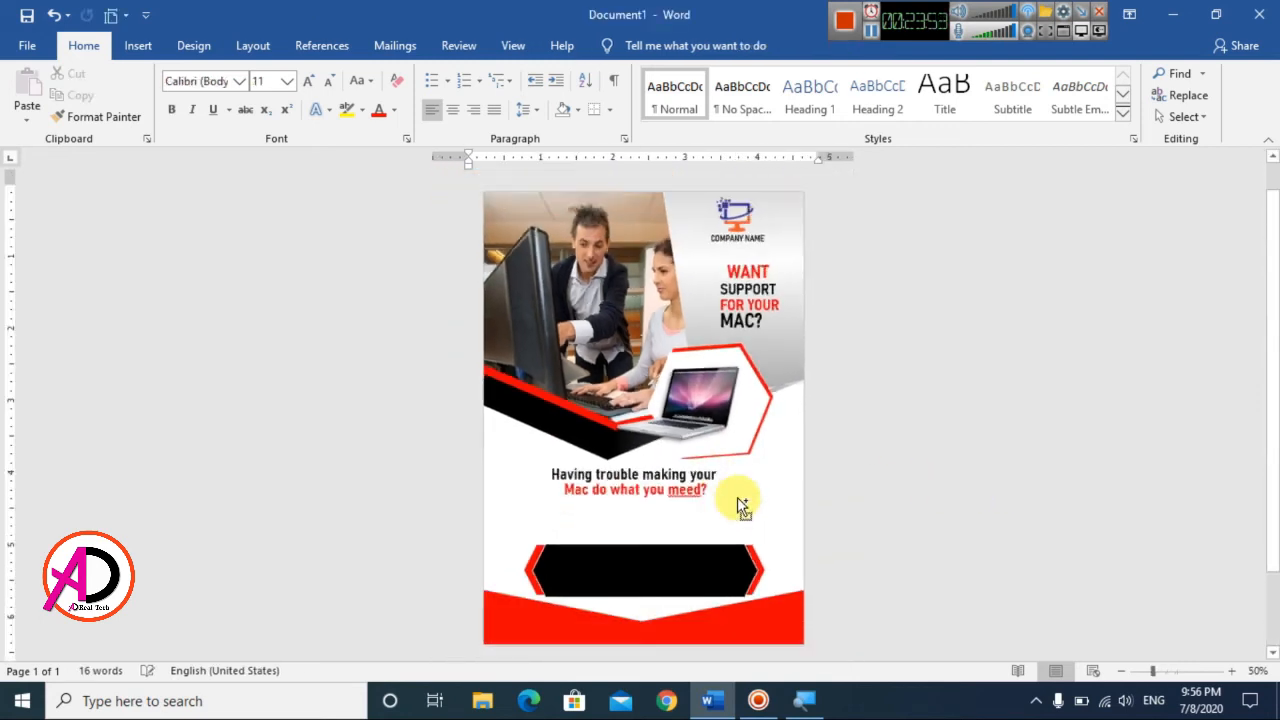
Step: Draw a text box about 0.61" high and 4.72" wide between the red question line and the black banner
scroll(738, 498, "up", 4)
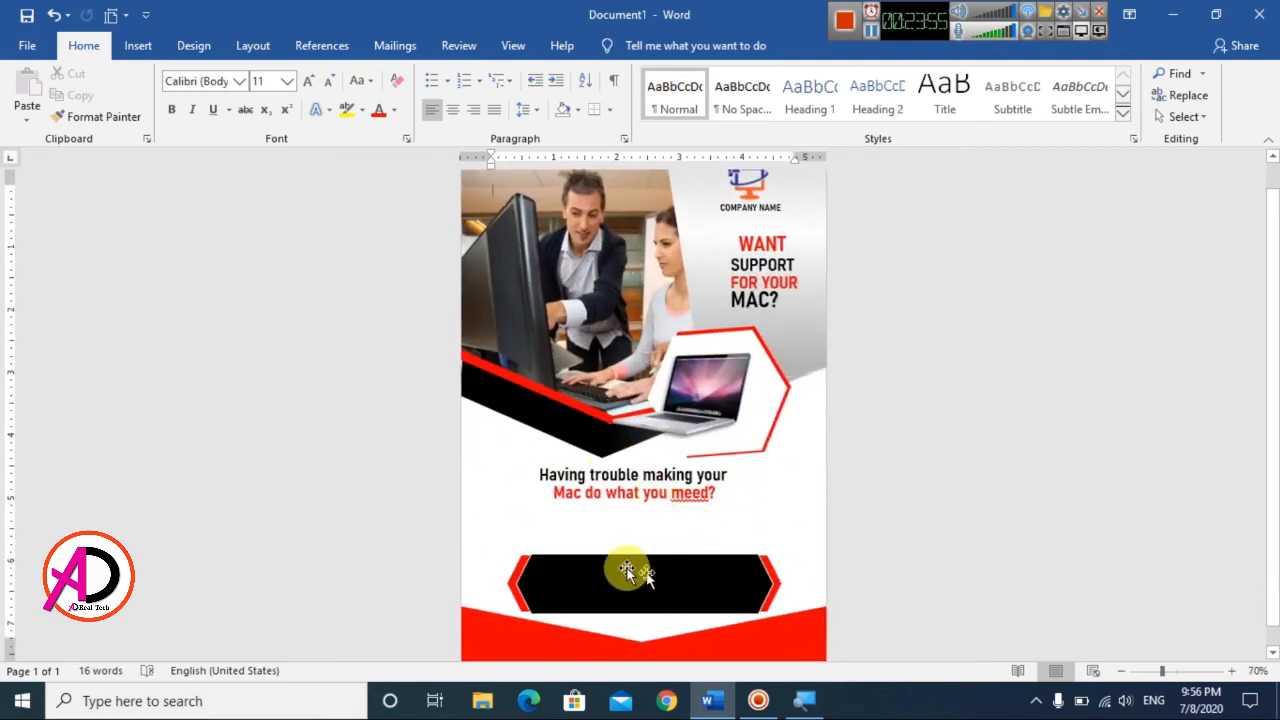
left_click(137, 47)
left_click(252, 75)
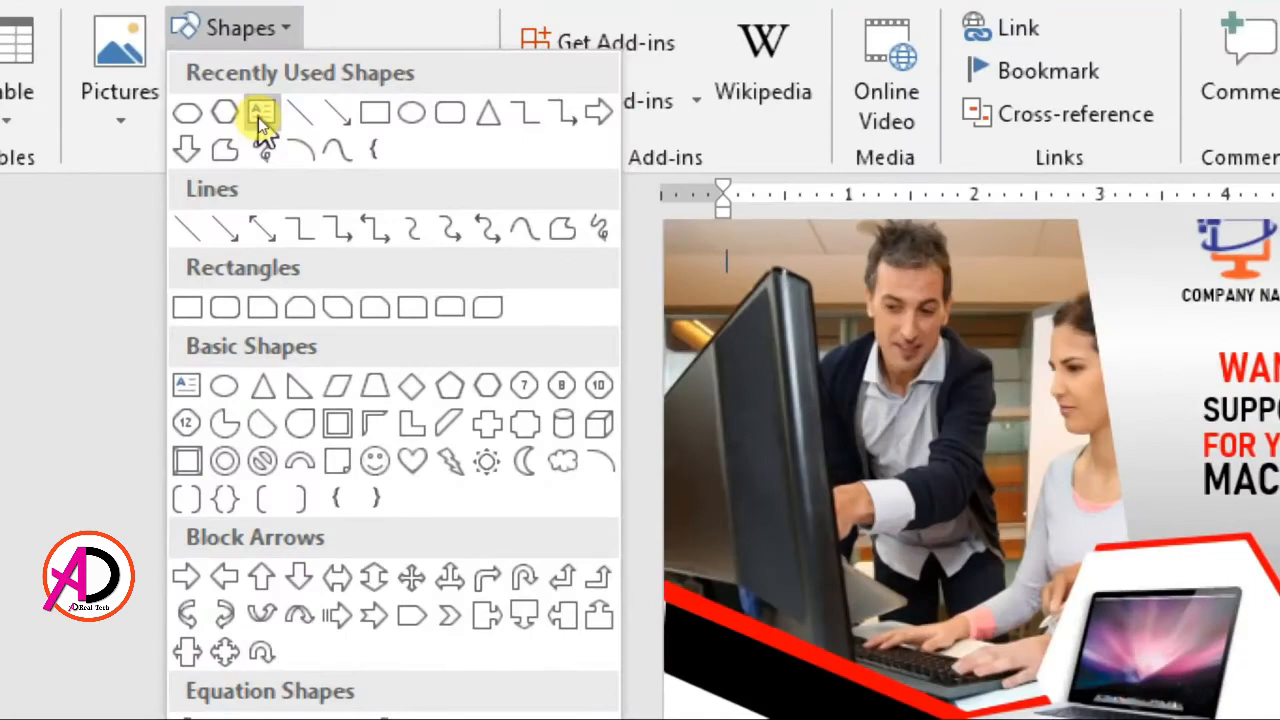
left_click(258, 117)
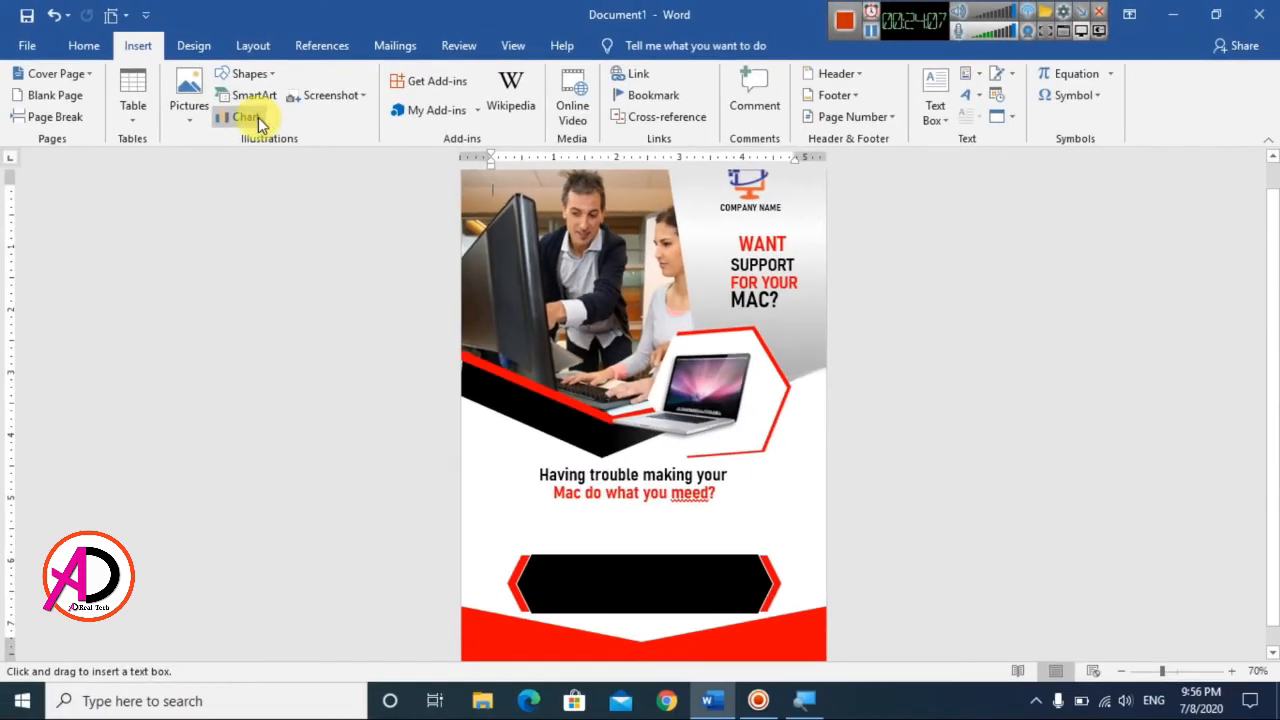
left_click_drag(505, 507, 798, 545)
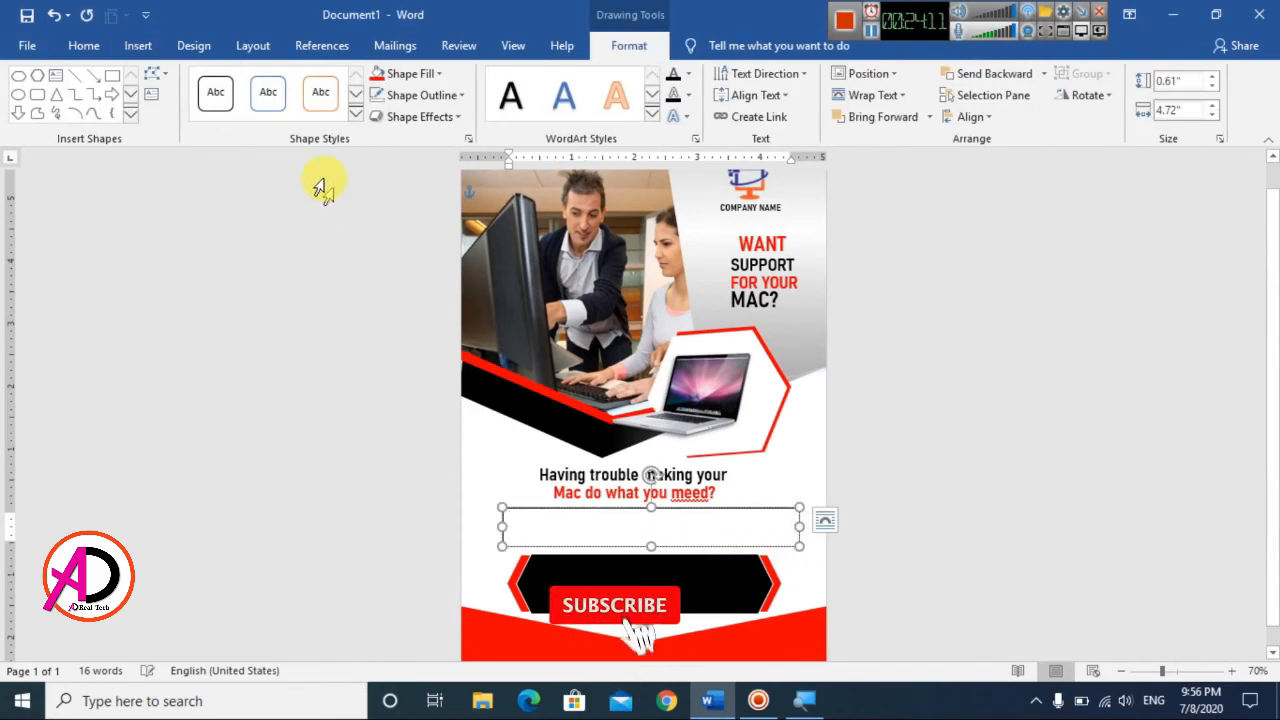
Step: Fill the new text box with one paragraph of placeholder text using Word's =rand function
type("=rnad")
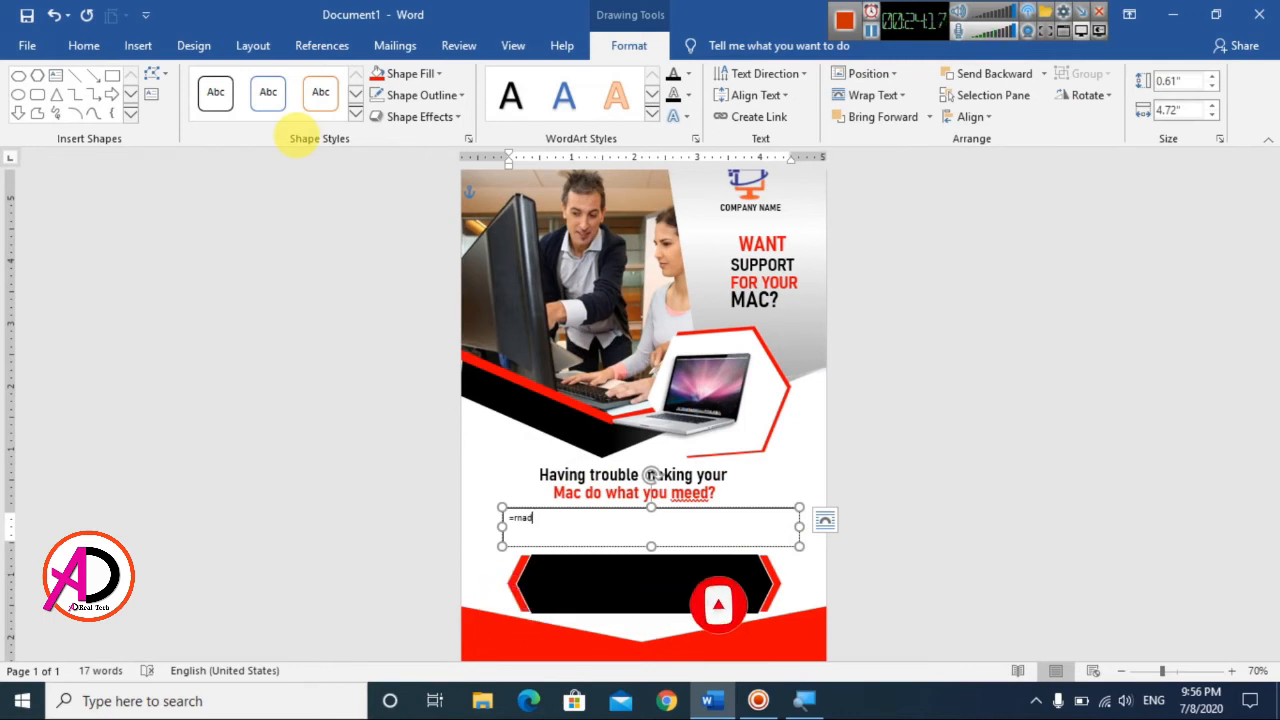
scroll(625, 439, "up", 5, "ctrl")
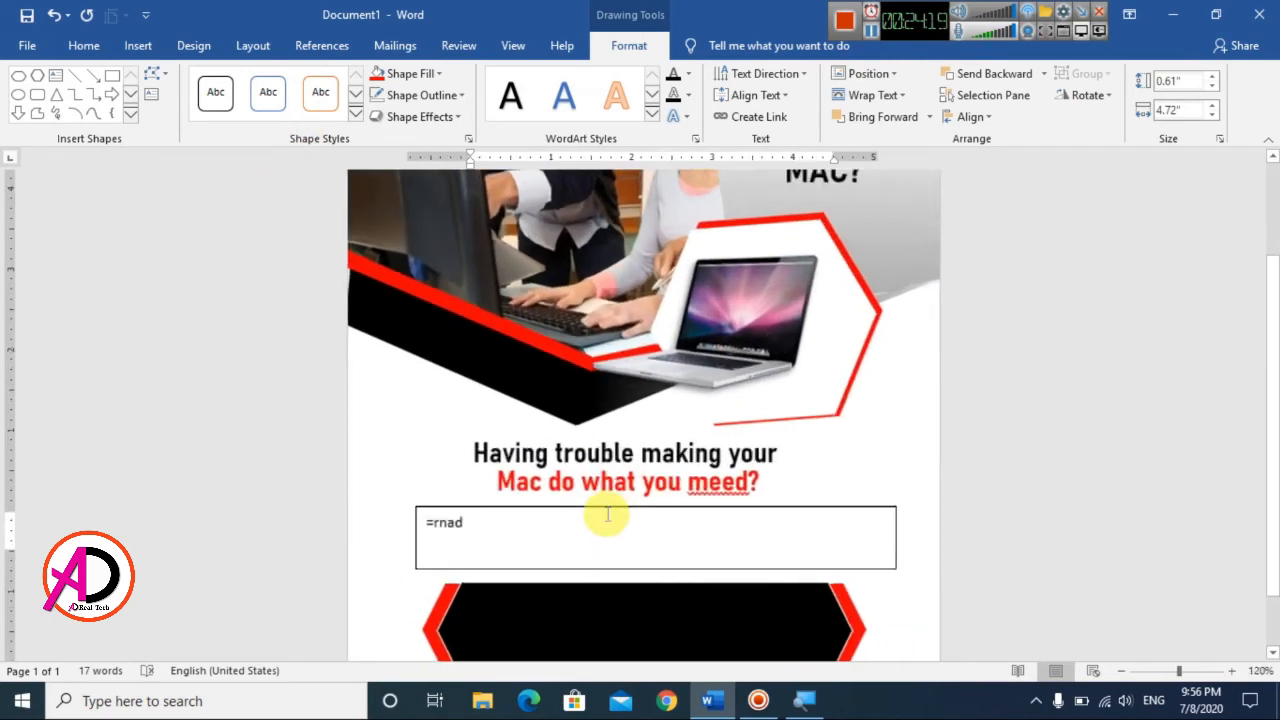
key("BackSpace")
key("BackSpace")
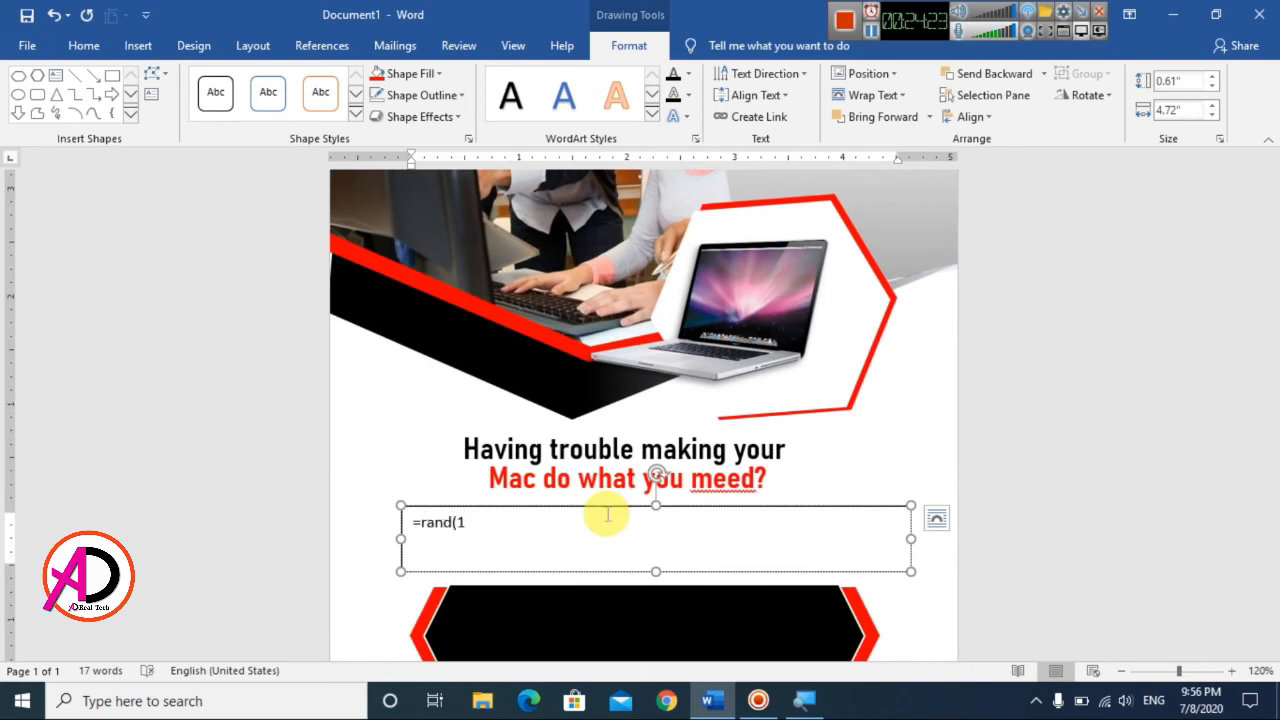
key("Return")
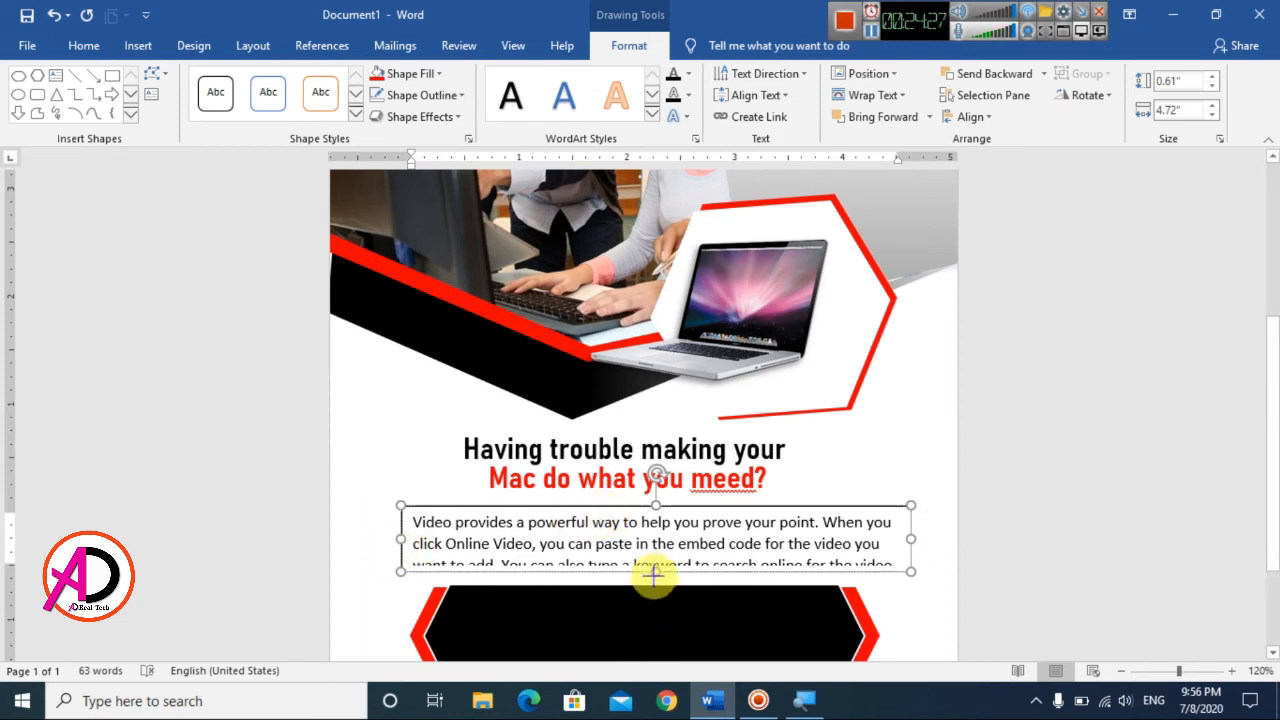
Step: Enlarge the paragraph's text box to about 0.73" by 4.81" and center its text
left_click_drag(655, 571, 653, 582)
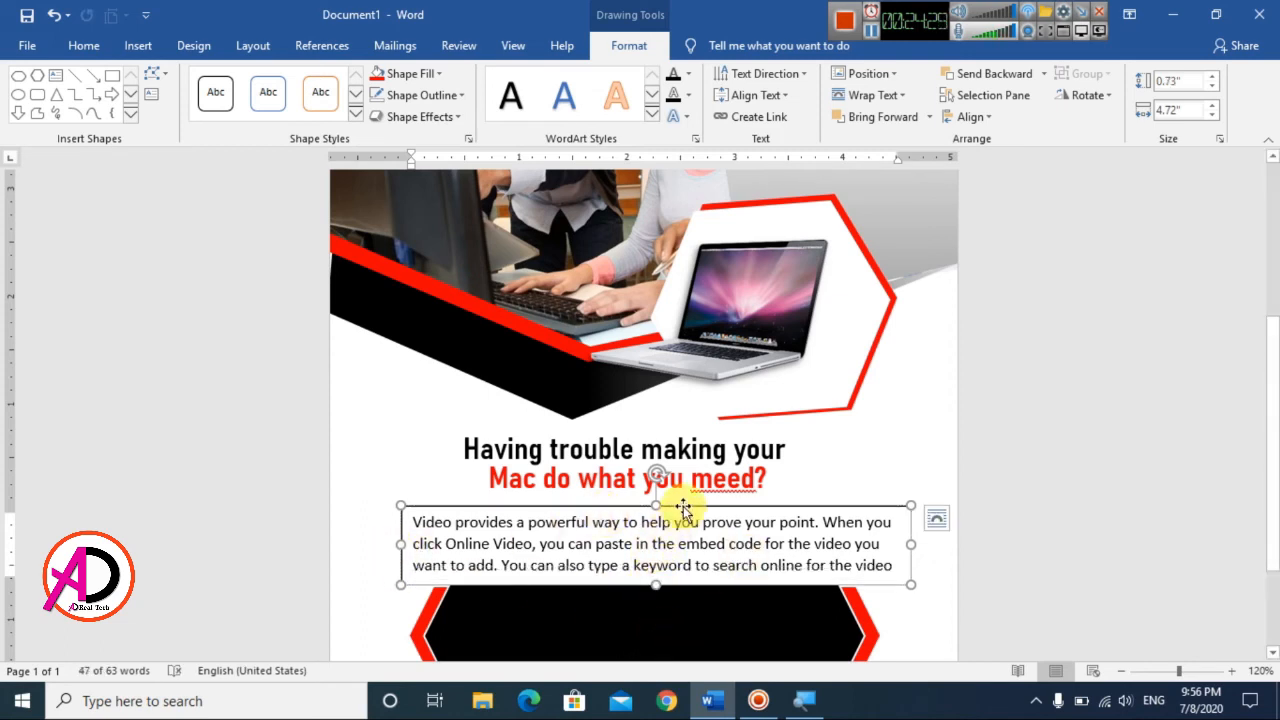
mouse_move(909, 546)
left_mouse_down()
mouse_move(897, 543)
mouse_move(921, 545)
left_mouse_up()
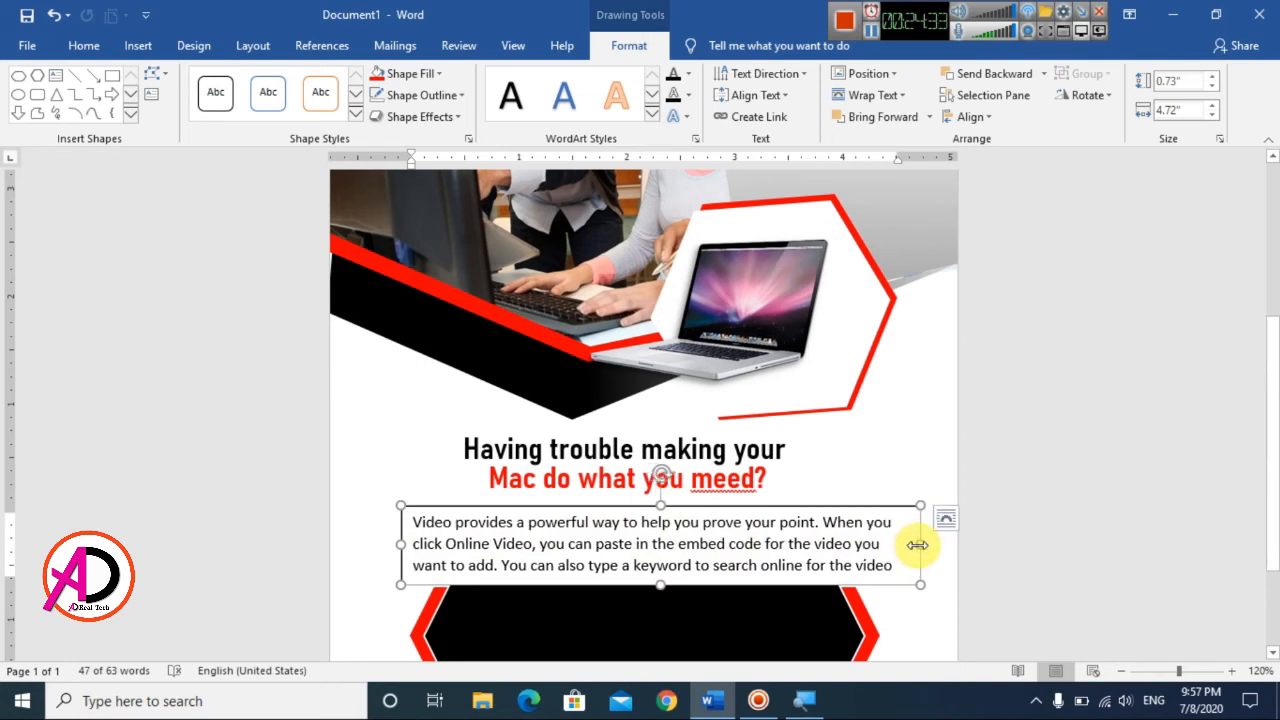
key("ctrl+a")
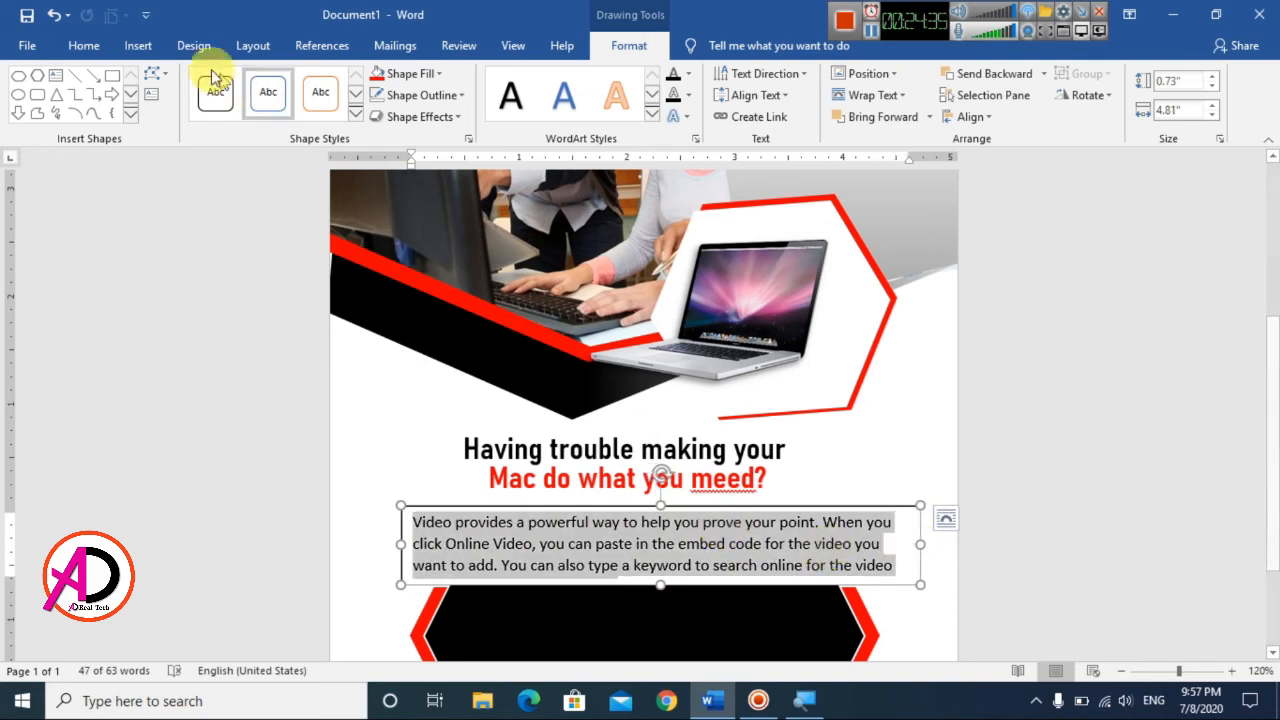
left_click(84, 45)
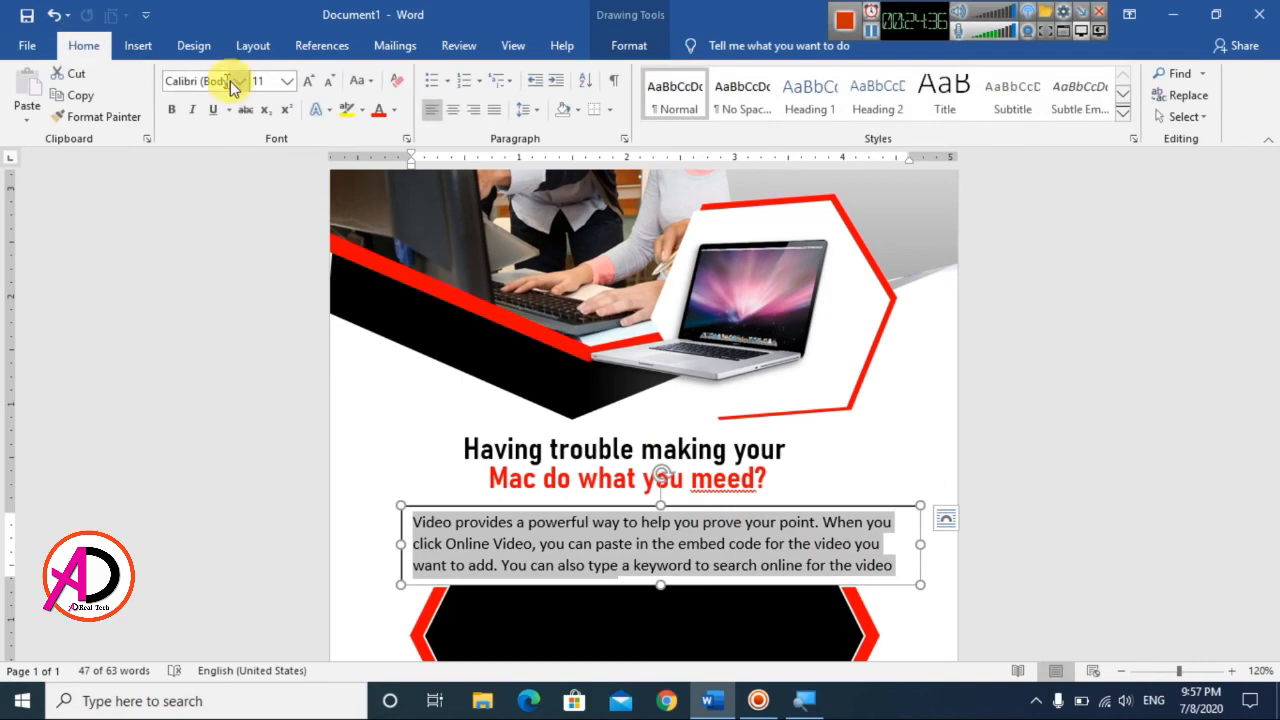
left_click(453, 119)
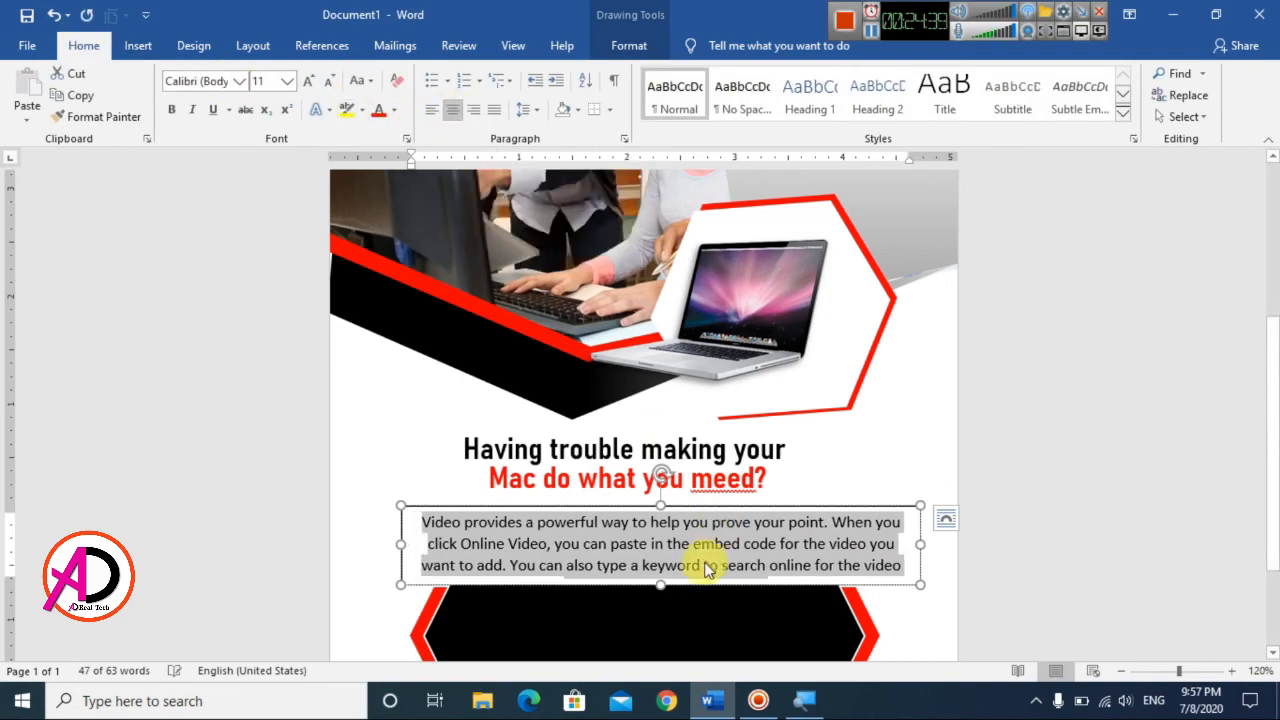
Step: Remove the fill and outline from the paragraph's text box and nudge it slightly left to center it under the subheading
left_click(641, 50)
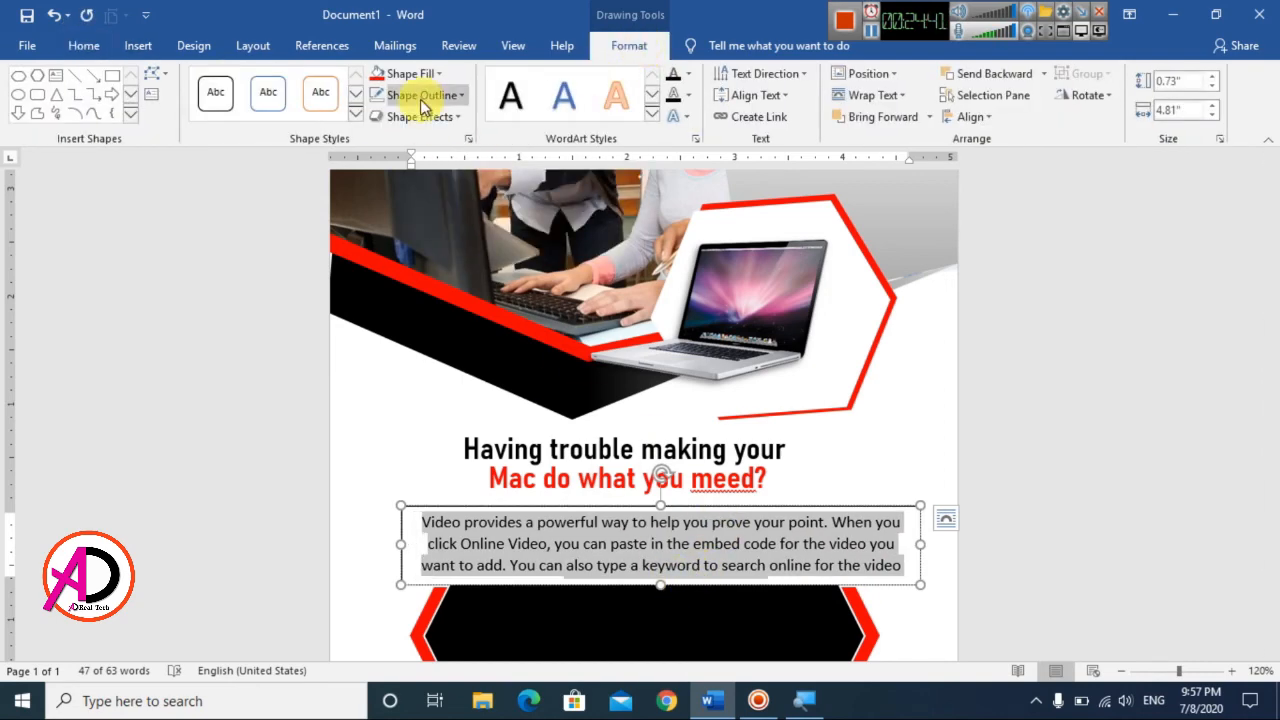
left_click(427, 78)
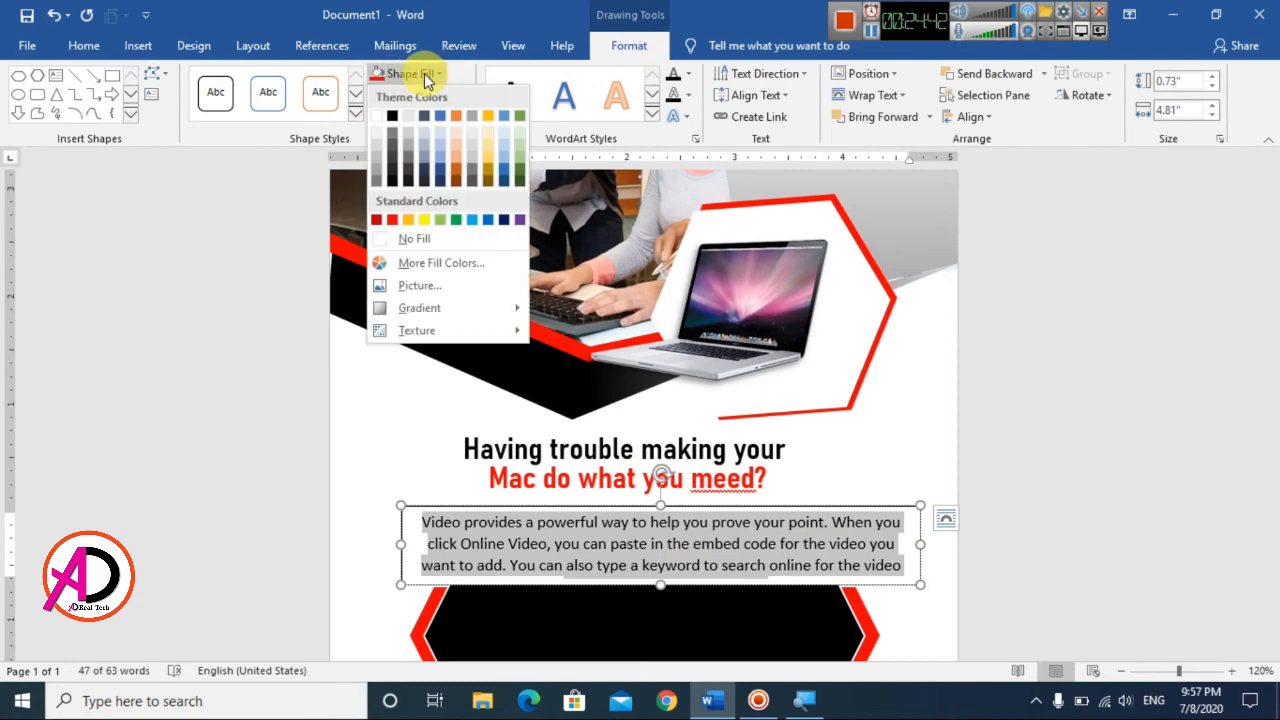
left_click(418, 239)
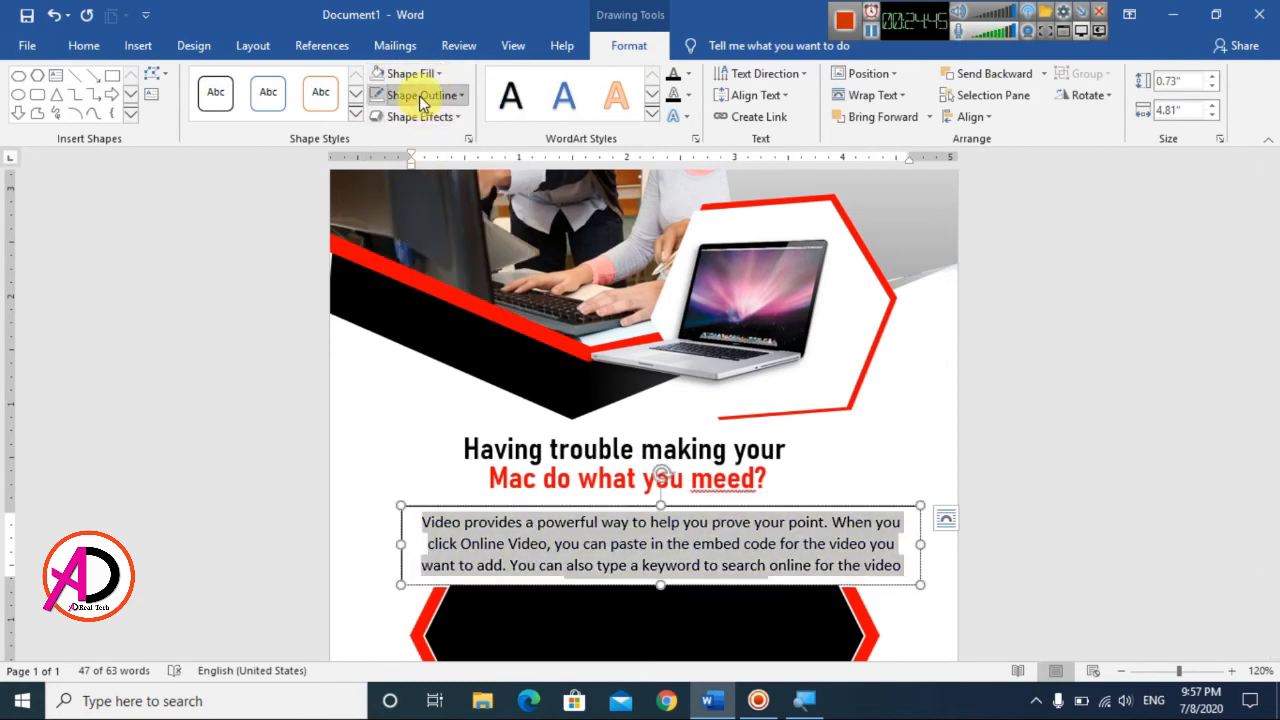
left_click(419, 95)
left_click(410, 261)
left_click_drag(863, 511, 854, 504)
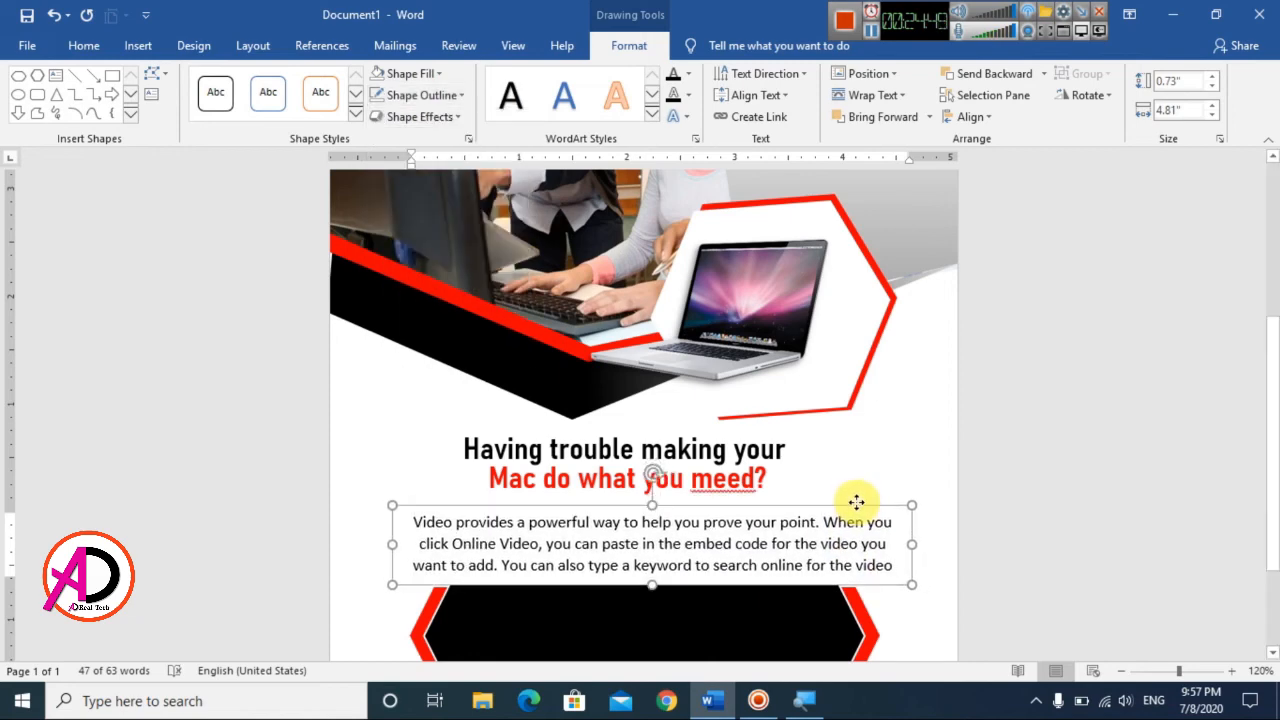
Step: Correct the misspelled last word of the red question line to "need"
left_click(1114, 506)
scroll(852, 560, "down", 6)
scroll(641, 550, "up", 4)
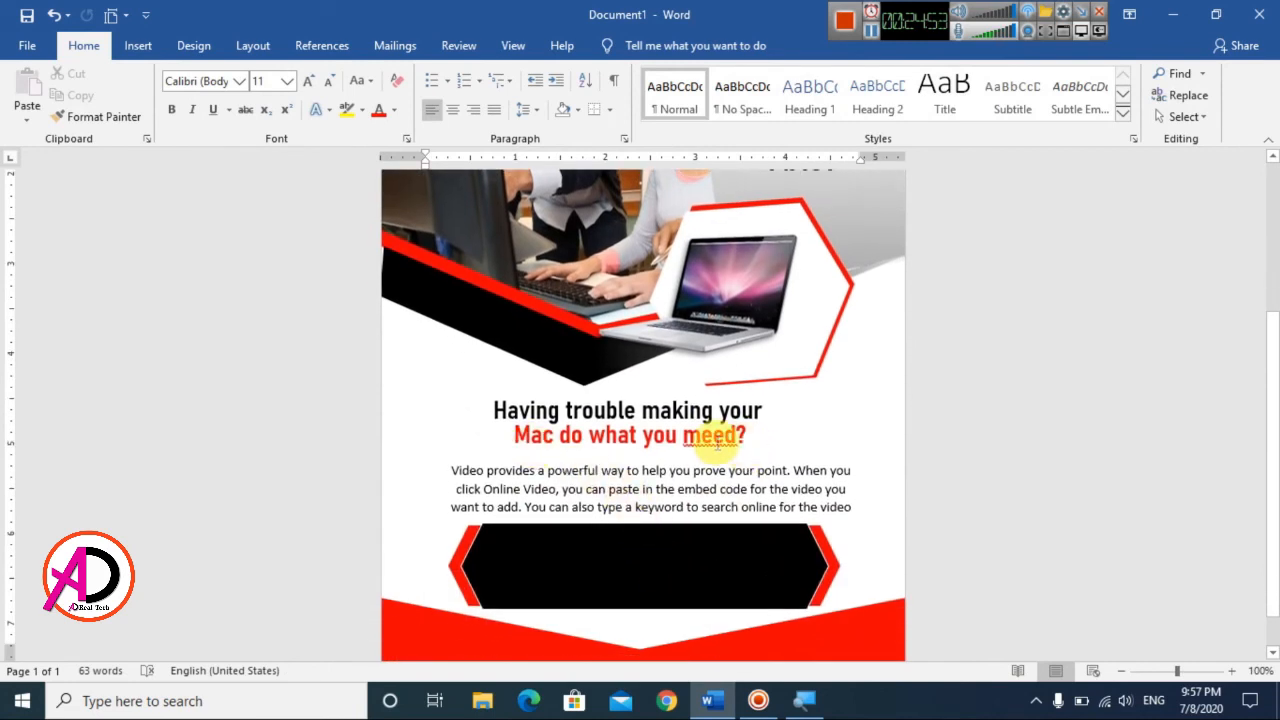
double_click(708, 434)
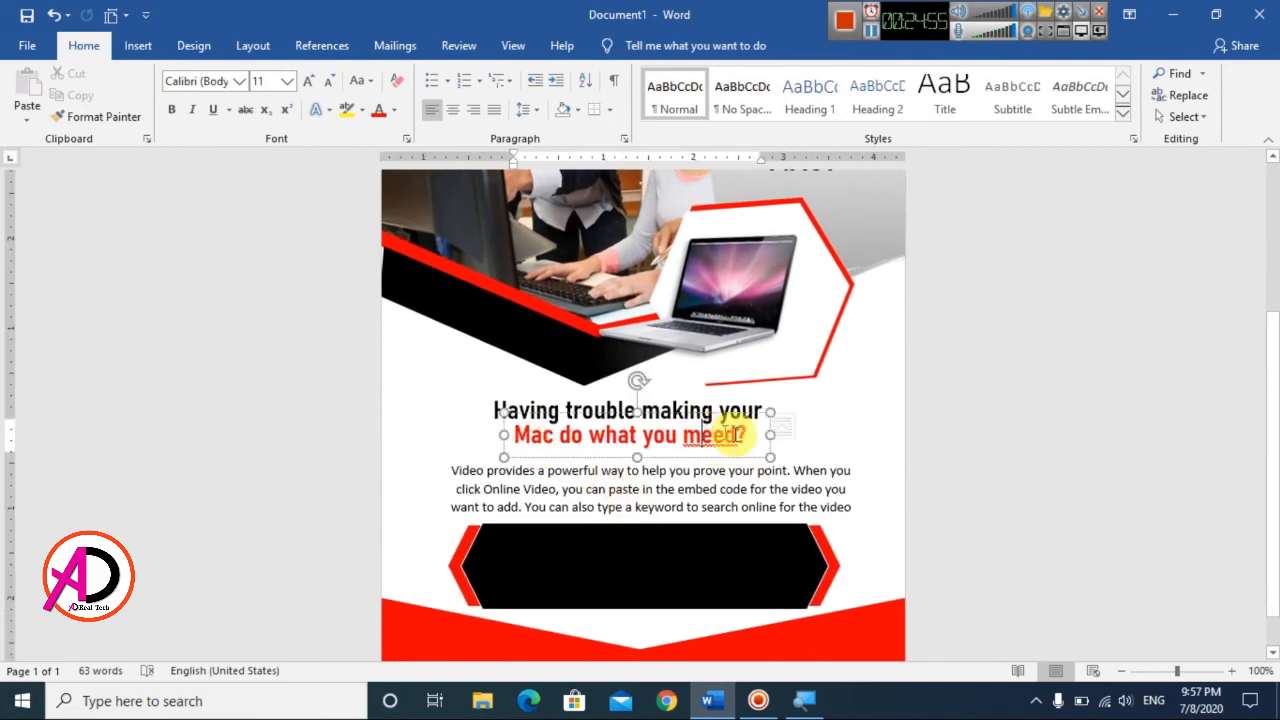
type("need")
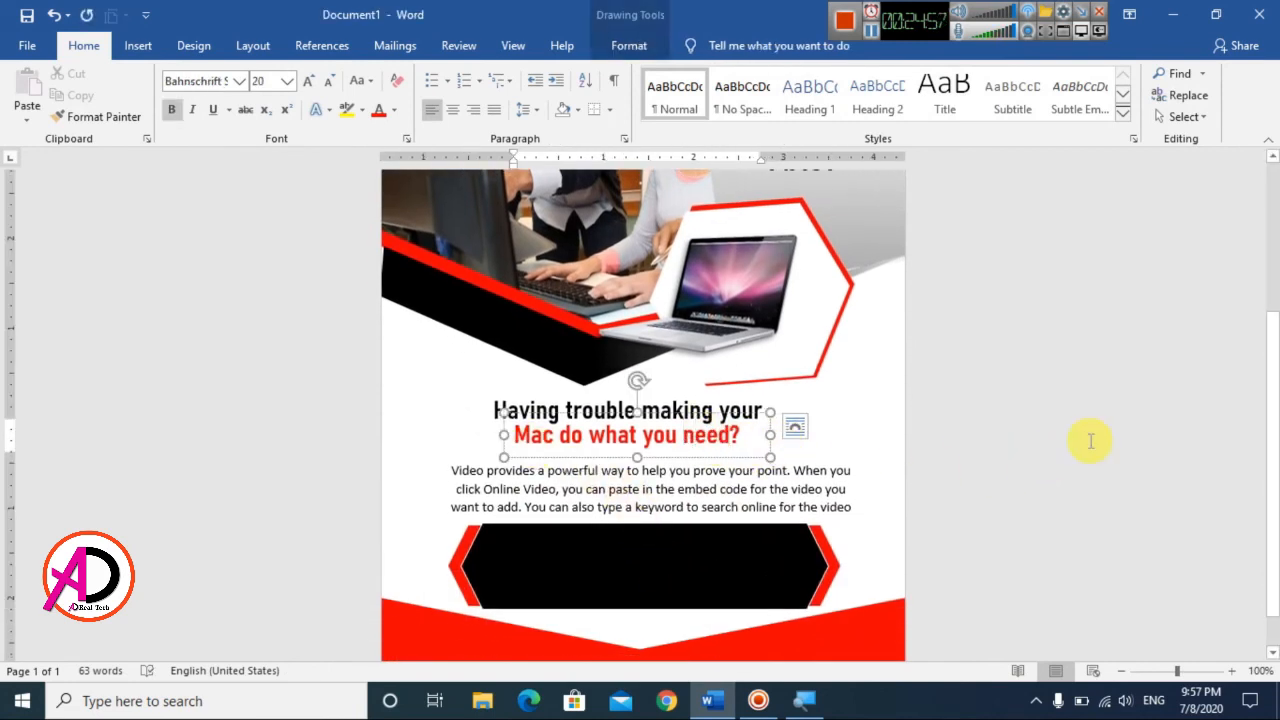
Step: Draw a horizontal line about 3.5" long between the red question line and the paragraph
key("ctrl+Home")
left_click(137, 45)
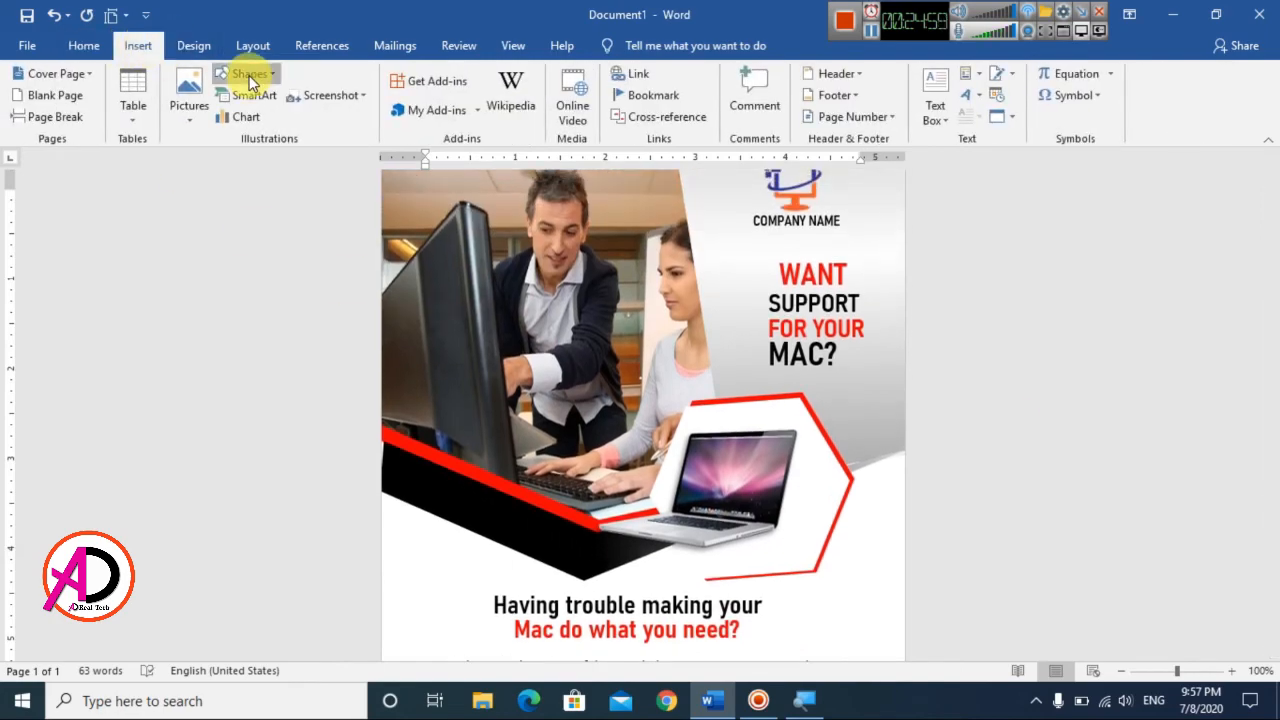
left_click(247, 74)
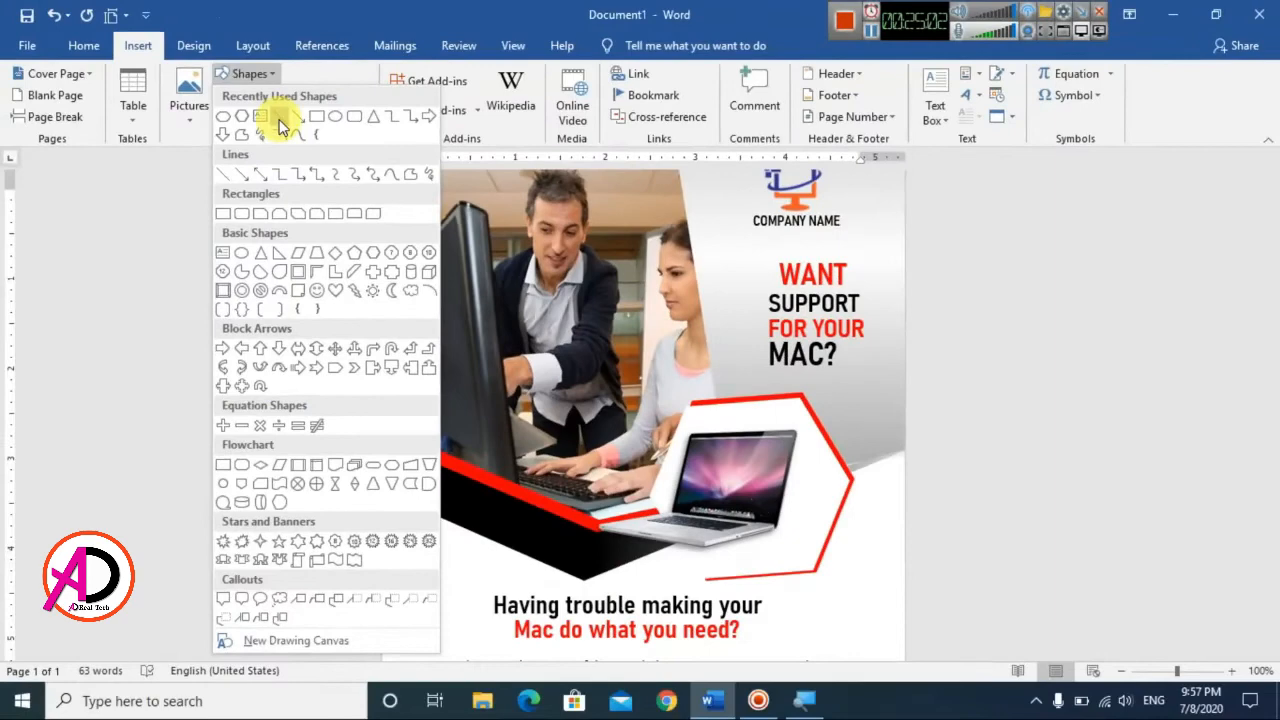
left_click(279, 118)
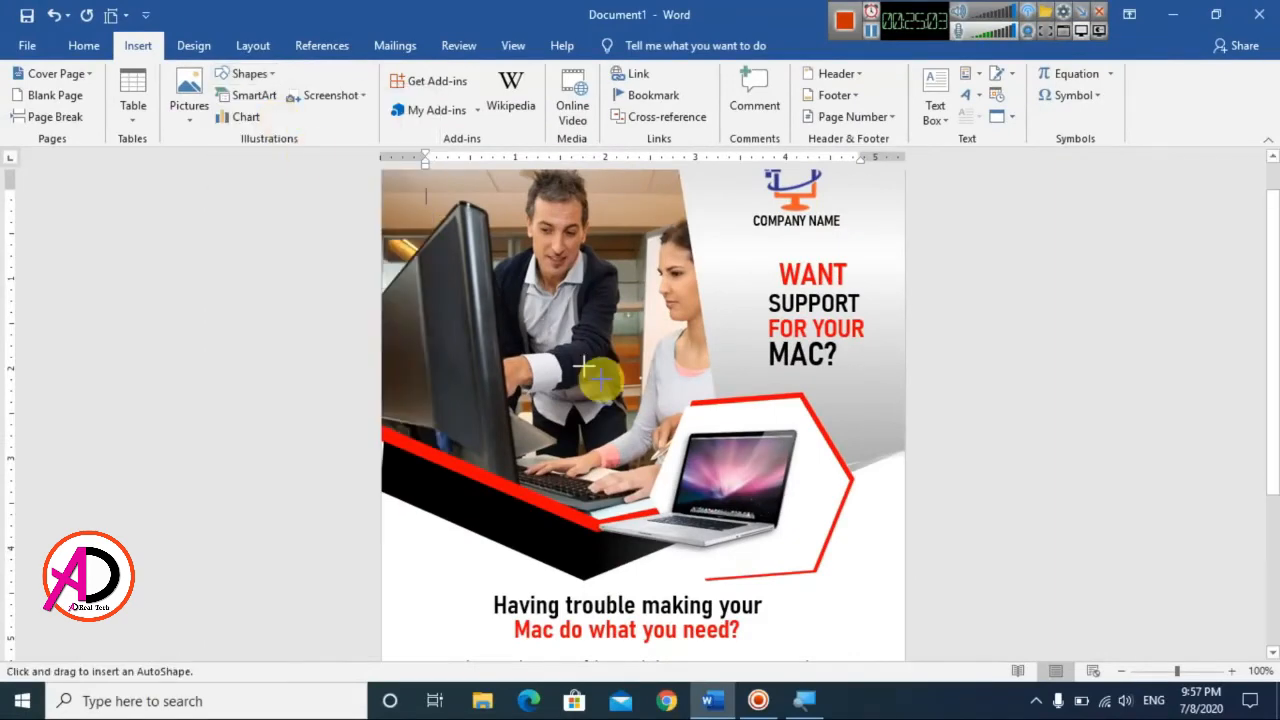
scroll(585, 369, "down", 4)
left_click_drag(444, 405, 759, 405)
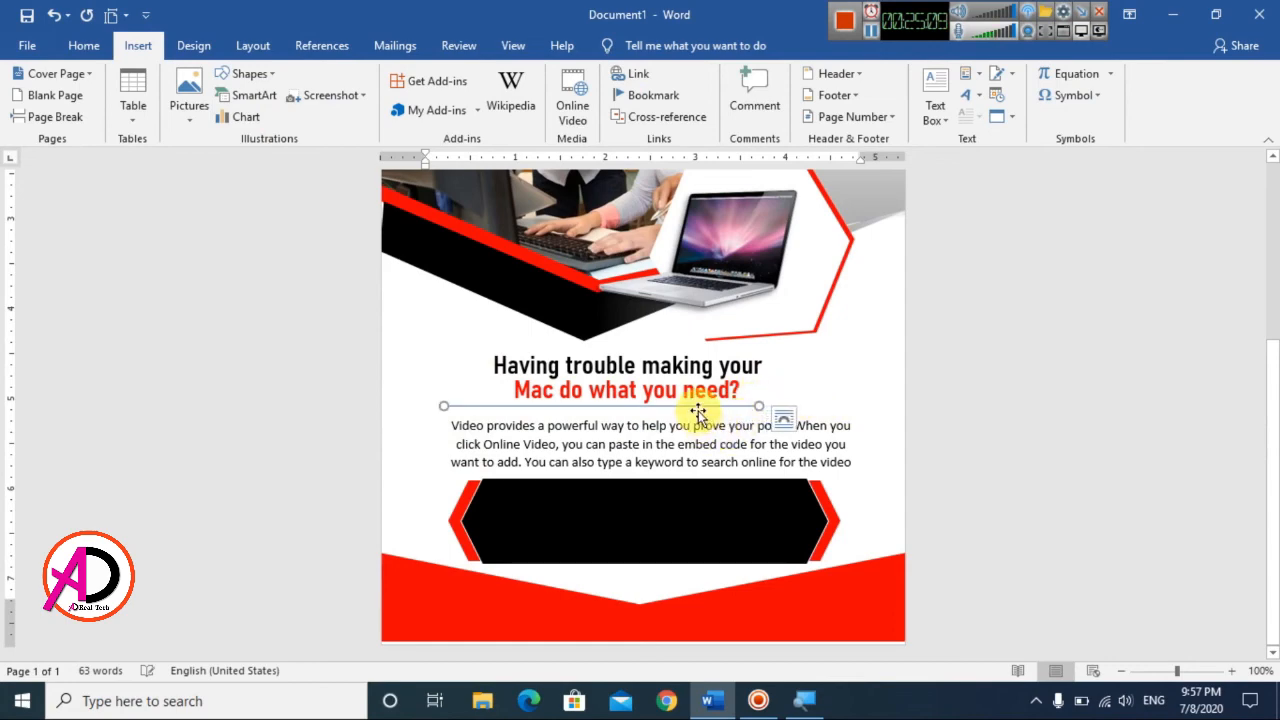
Step: Shift the new line slightly right and down so it sits between the red question line and the paragraph
double_click(704, 403)
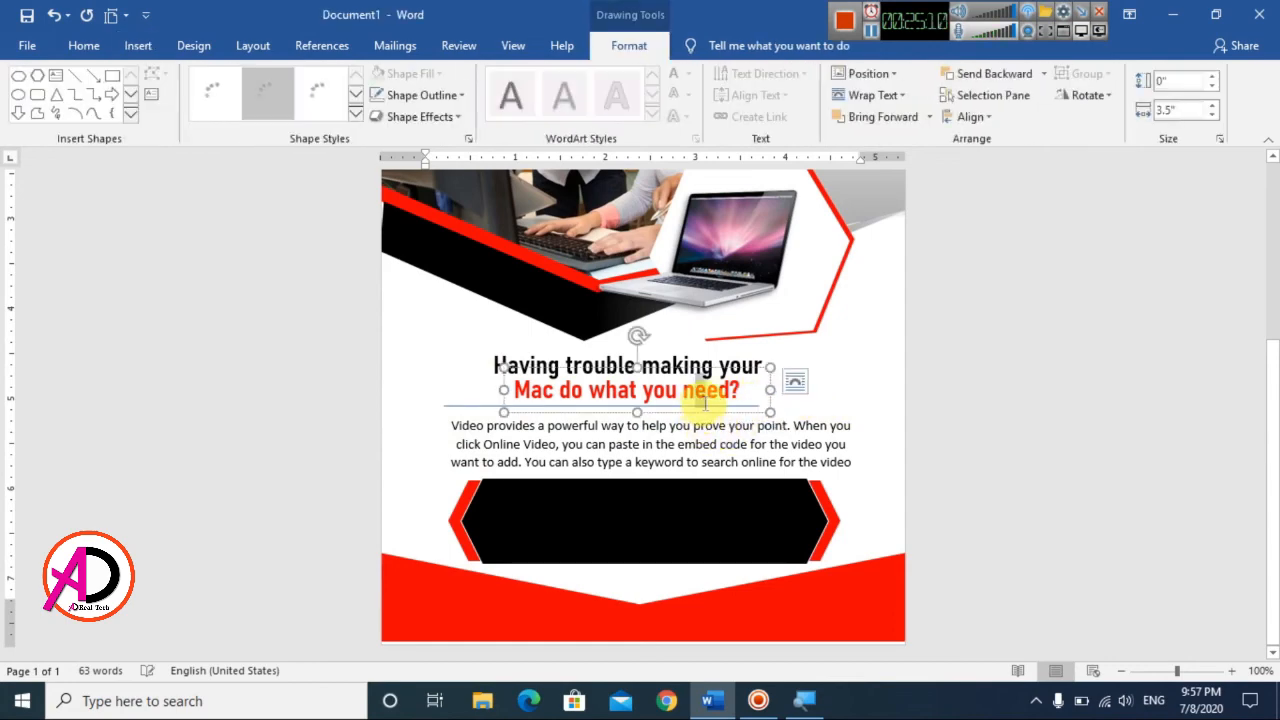
left_click(461, 404)
scroll(483, 487, "down", 3)
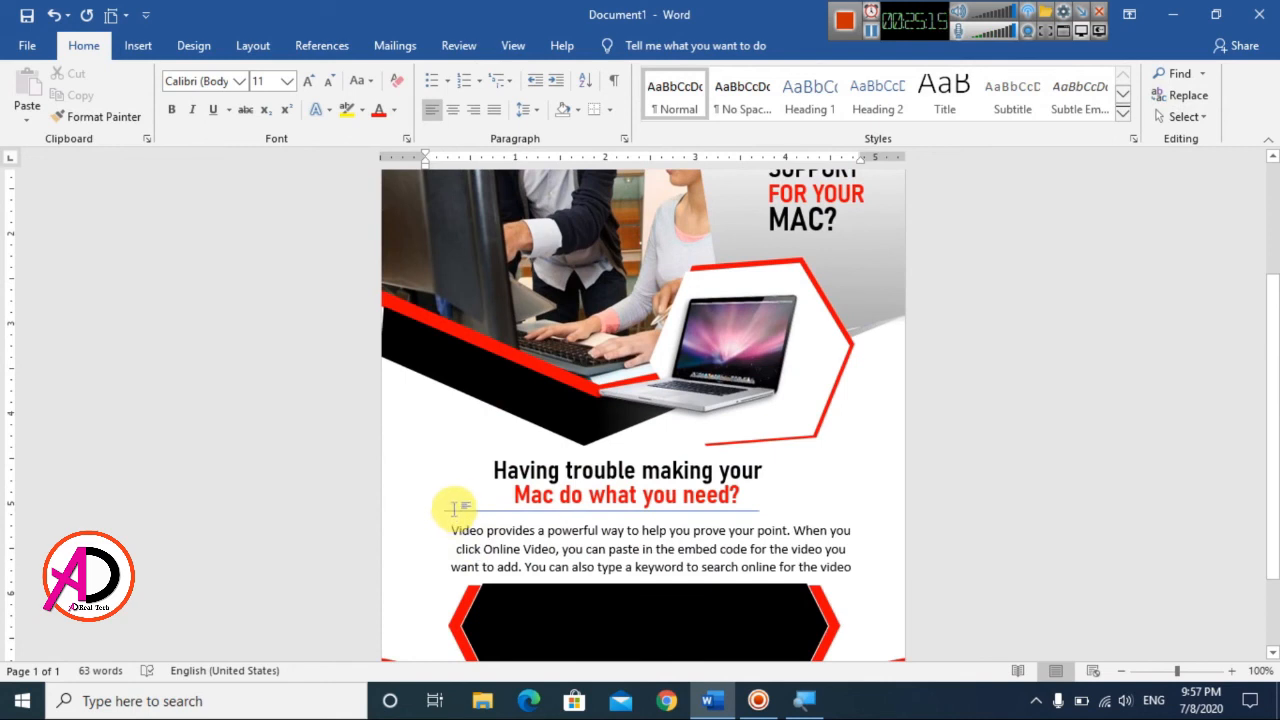
left_click_drag(453, 513, 470, 516)
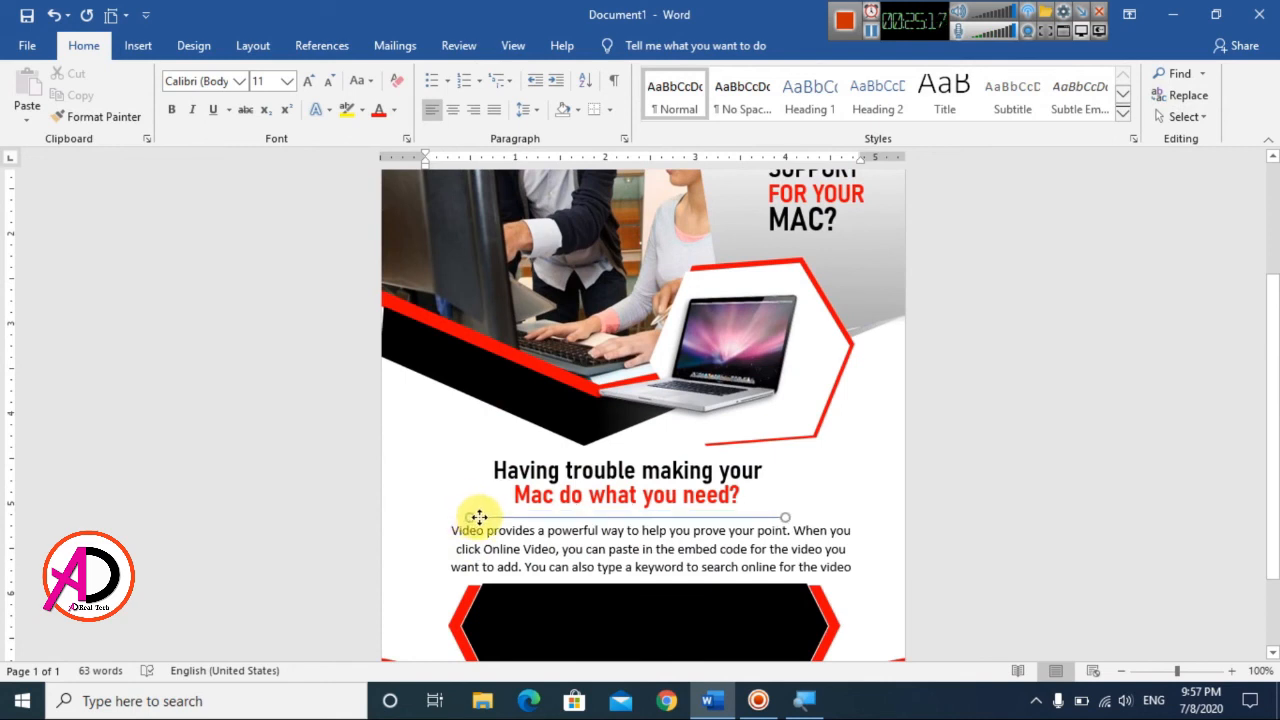
left_click(482, 516)
key("Up")
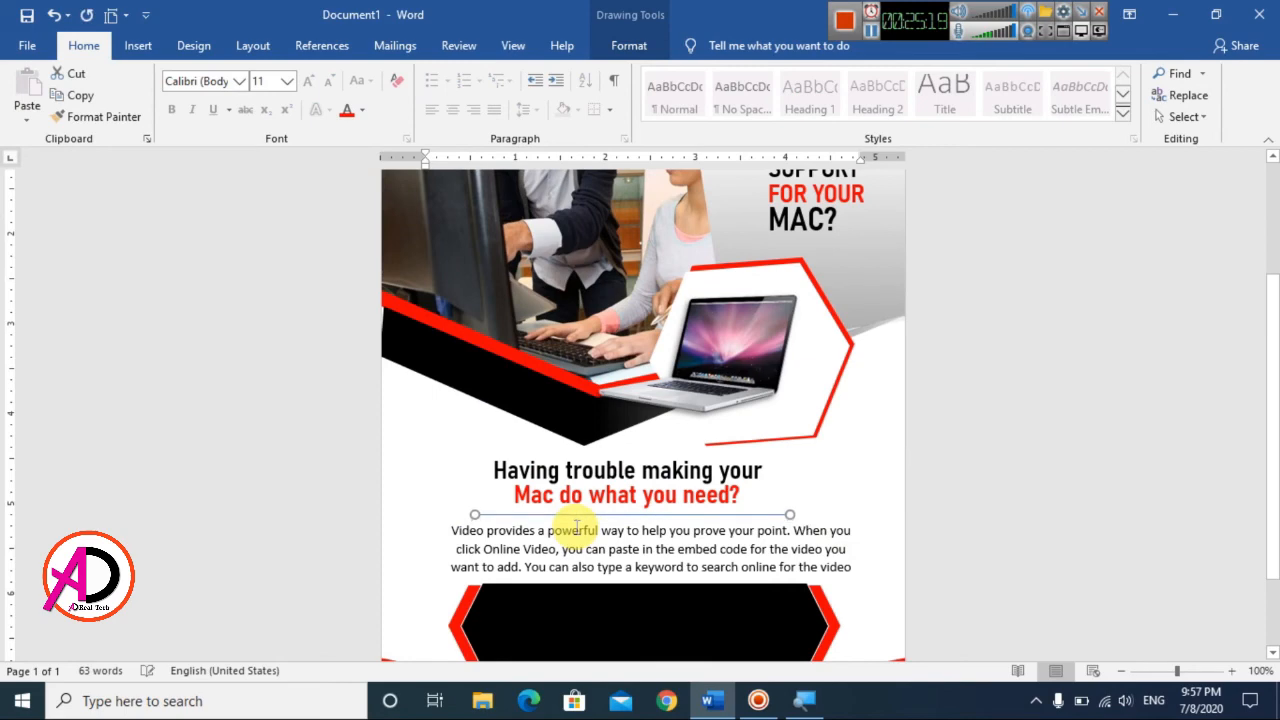
Step: Format the divider line with a 2¼ pt weight and a black outline color
left_click(630, 45)
left_click(433, 96)
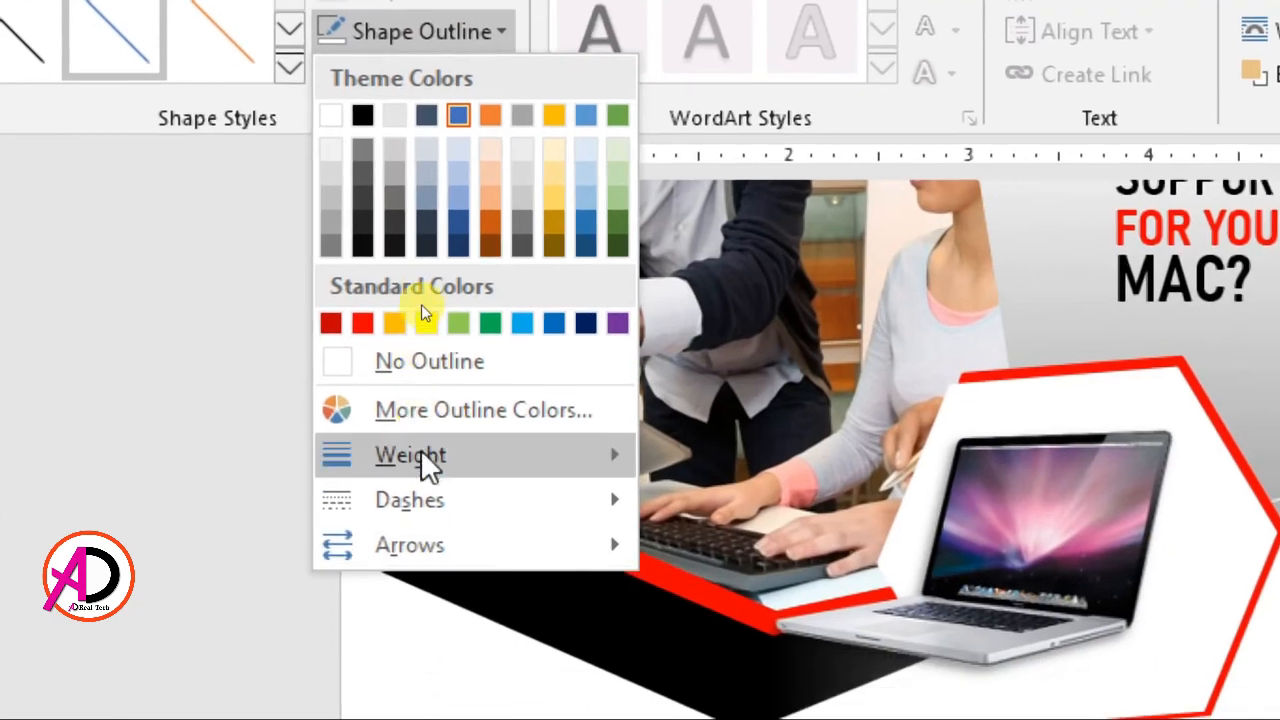
mouse_move(421, 449)
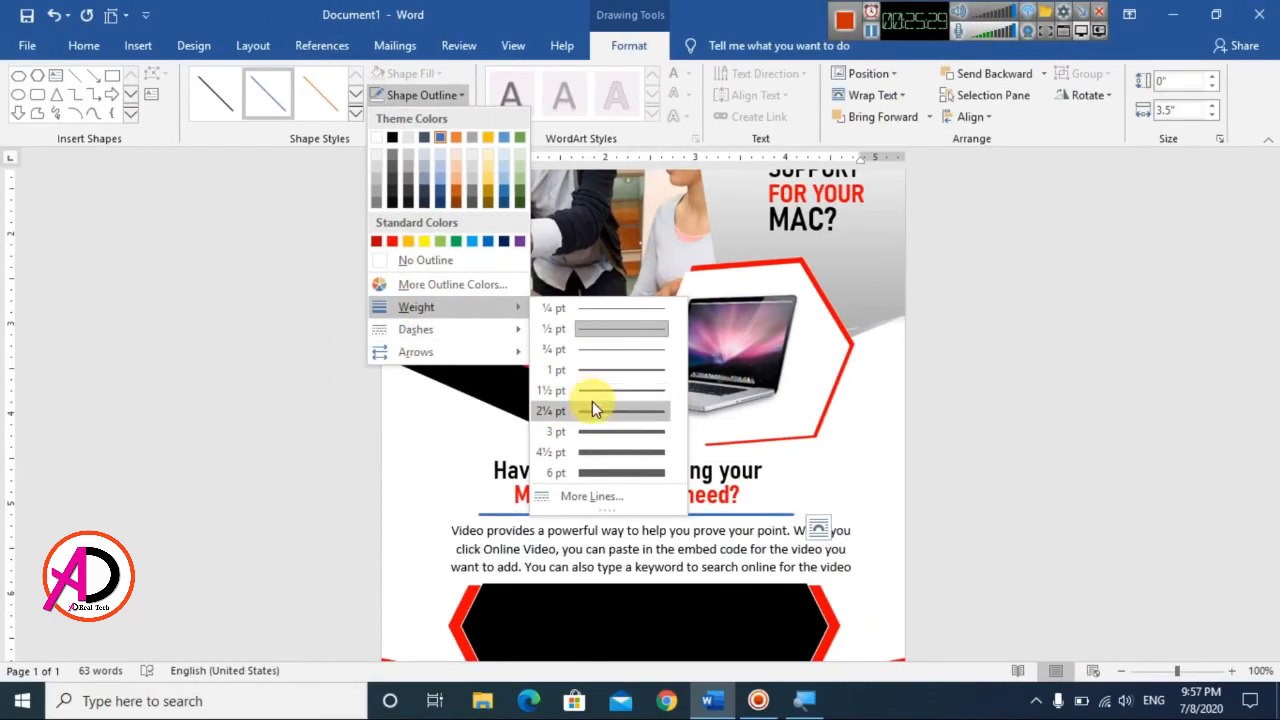
left_click(592, 403)
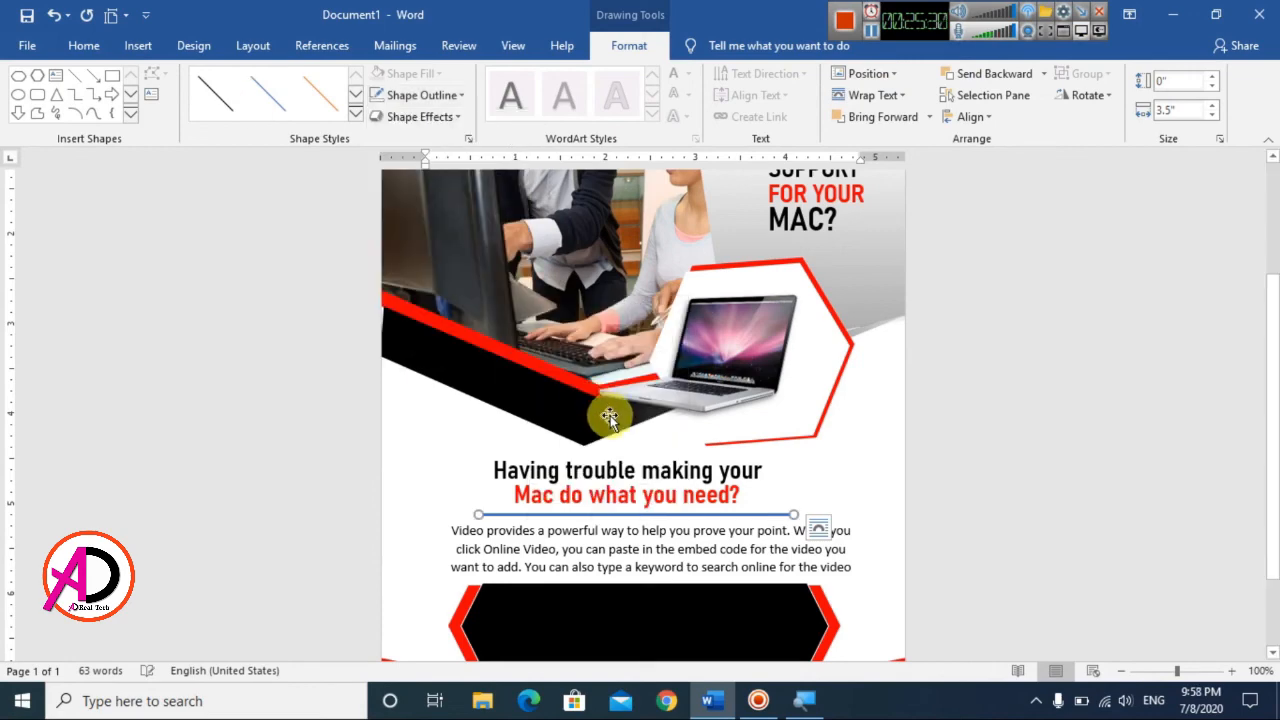
left_click(392, 95)
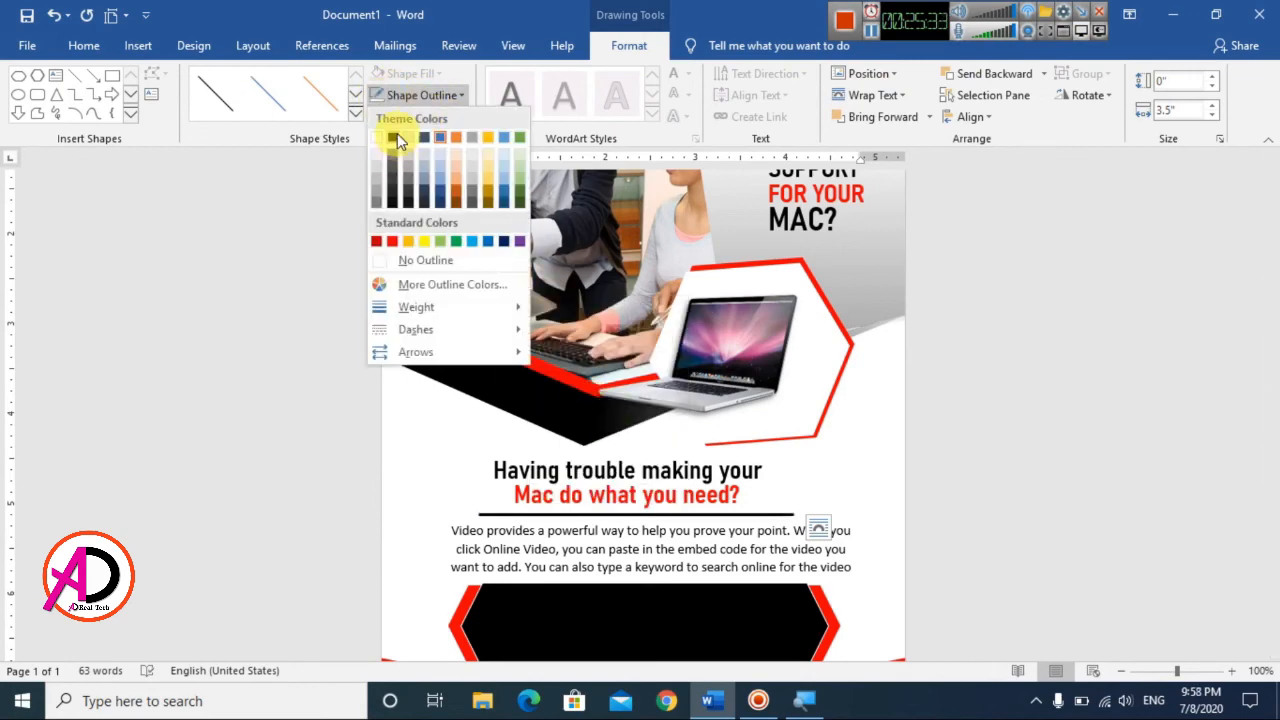
left_click(397, 134)
left_click(1054, 450)
scroll(1014, 454, "up", 2)
scroll(1011, 454, "down", 3)
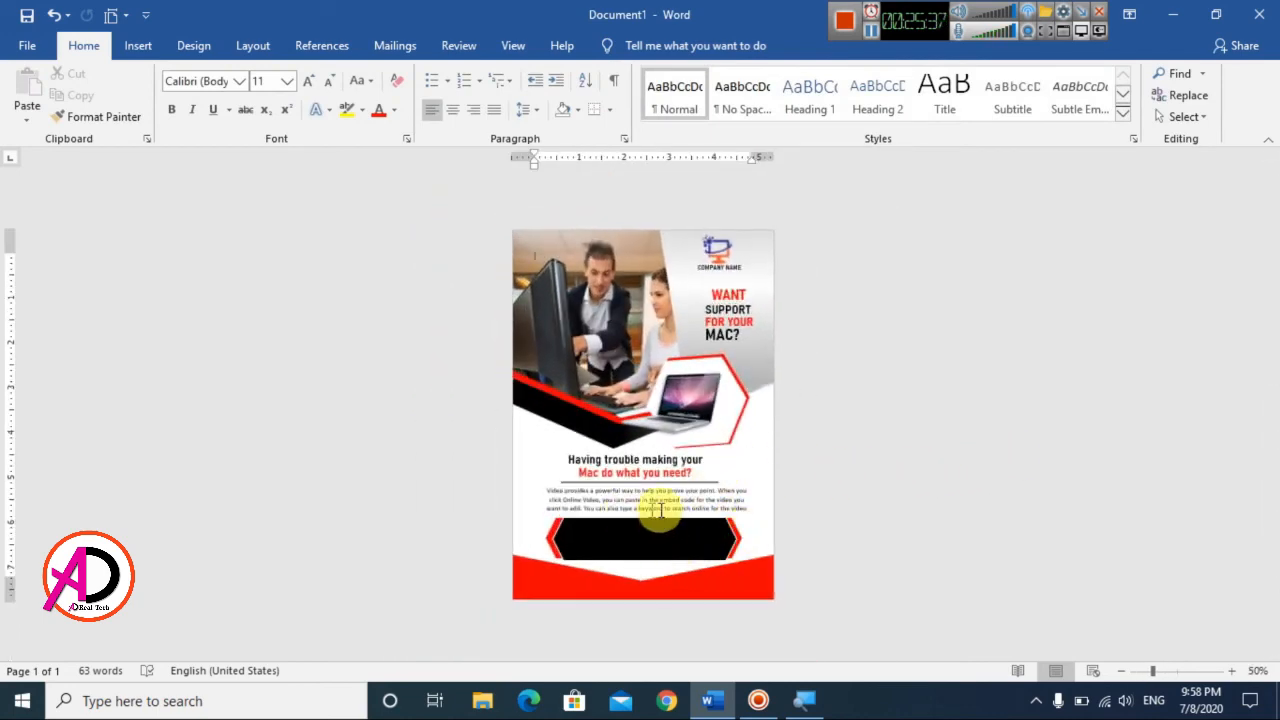
scroll(636, 542, "up", 3)
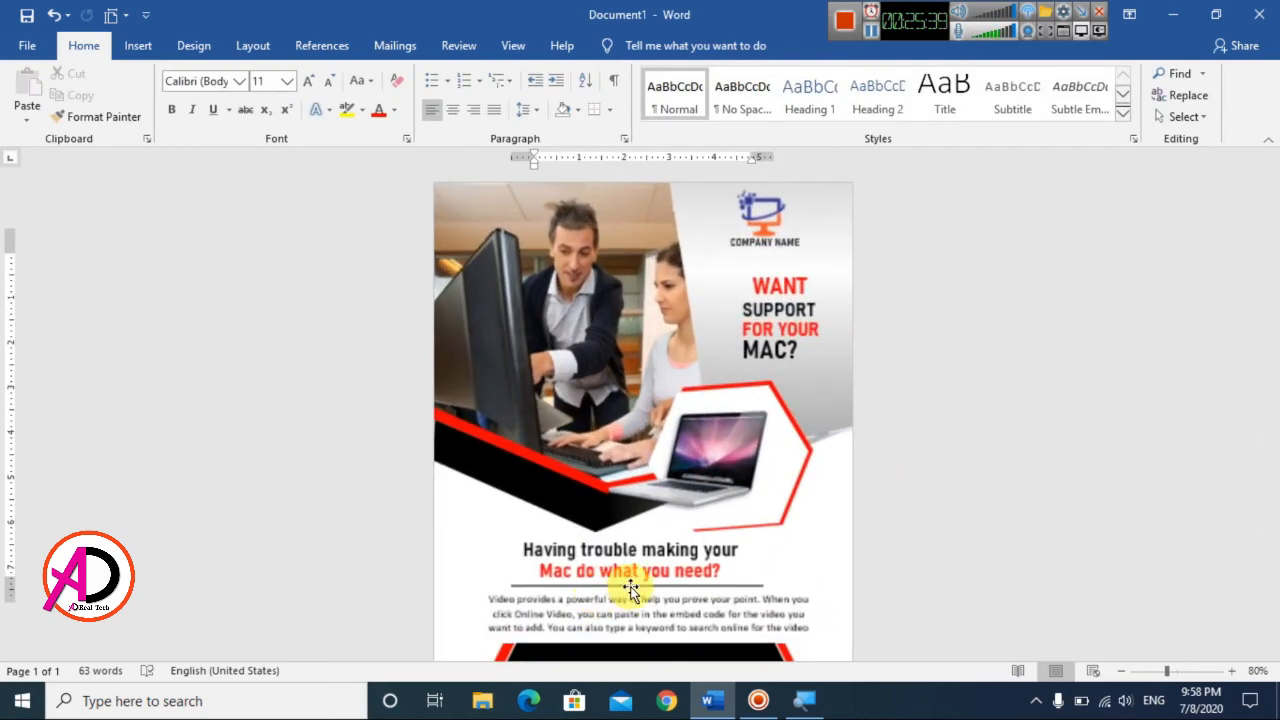
scroll(1079, 517, "down", 2)
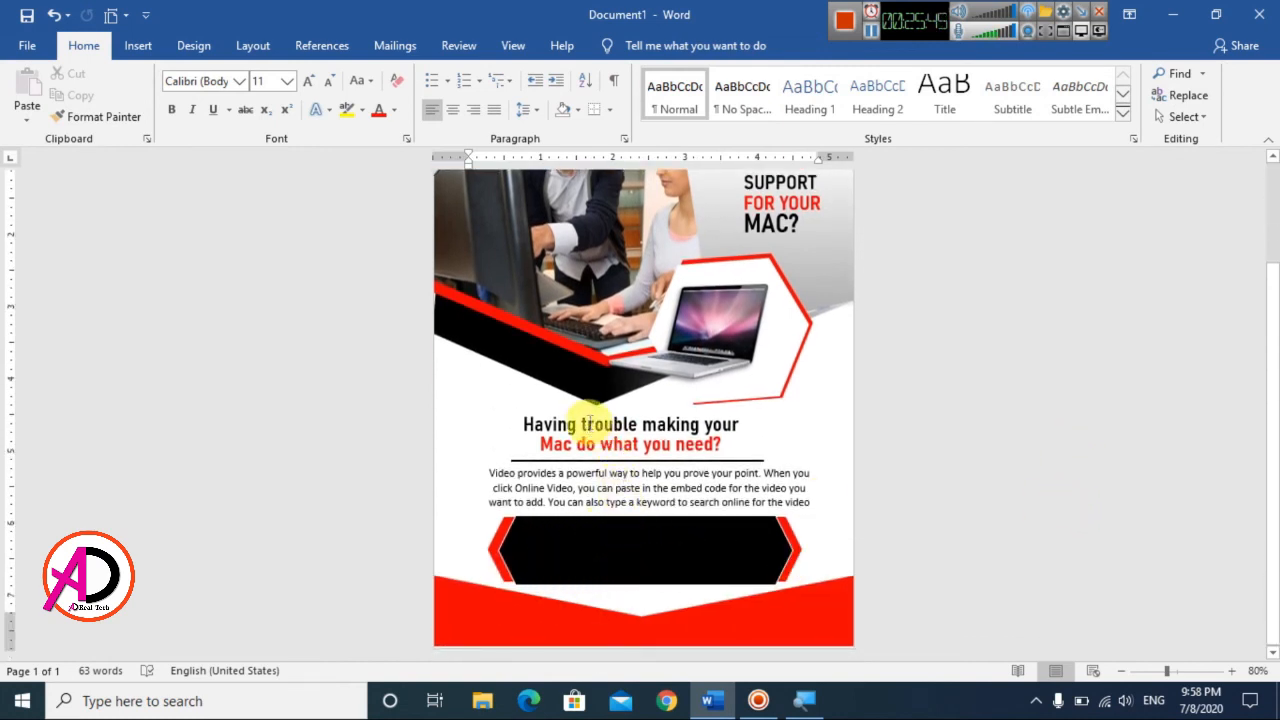
Step: Duplicate the "Having trouble making your" text box onto the black banner and color the copy's text white
left_click(592, 424)
left_click(595, 407)
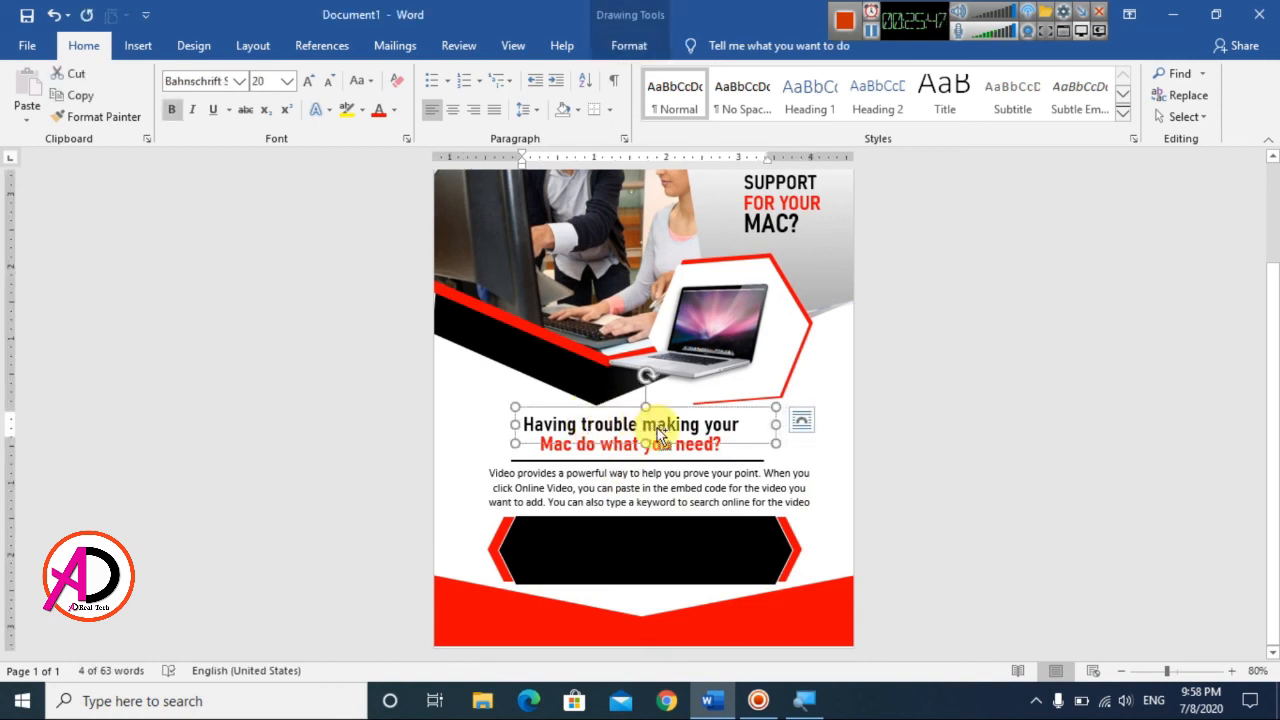
key("ctrl+d")
left_click_drag(766, 420, 757, 523)
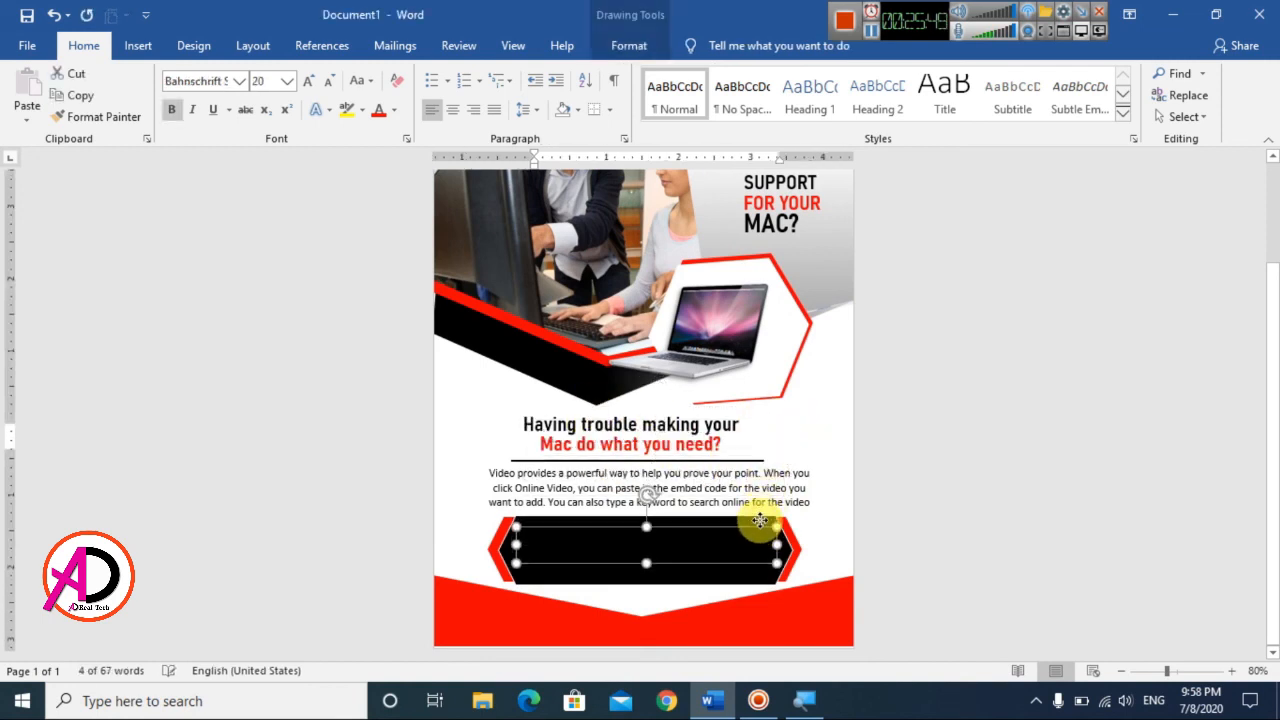
left_click(394, 110)
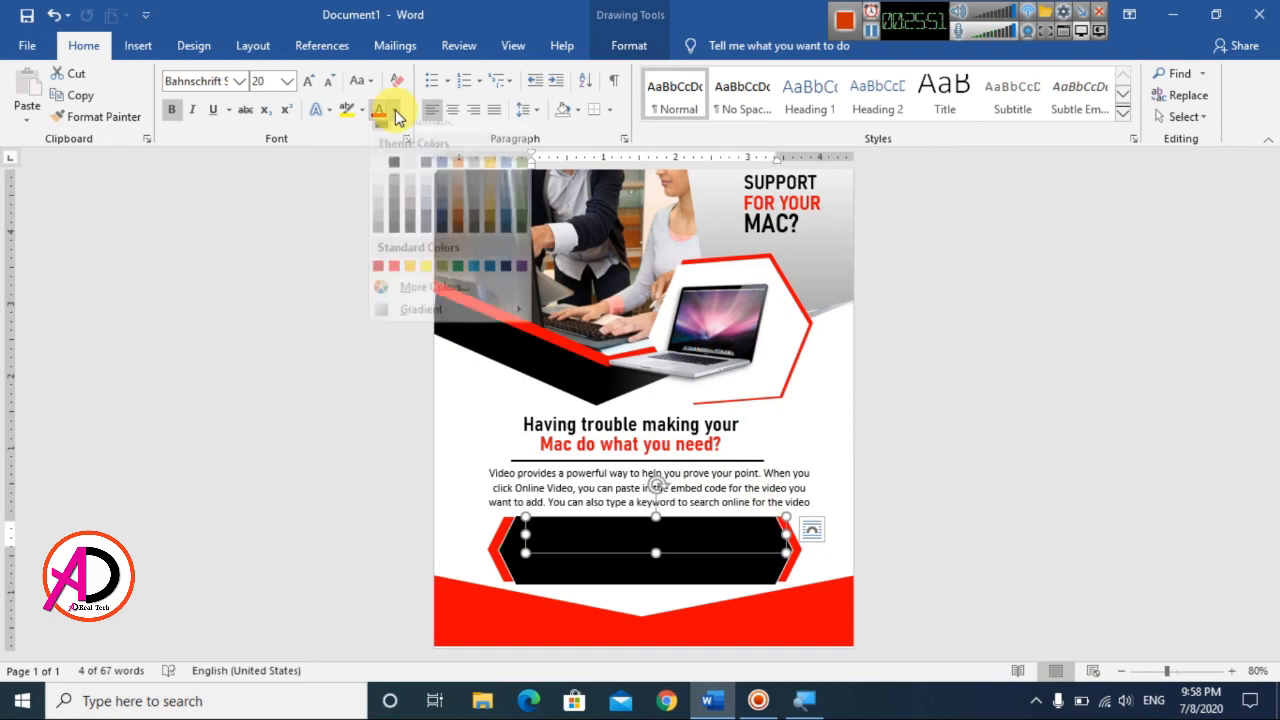
left_click(378, 179)
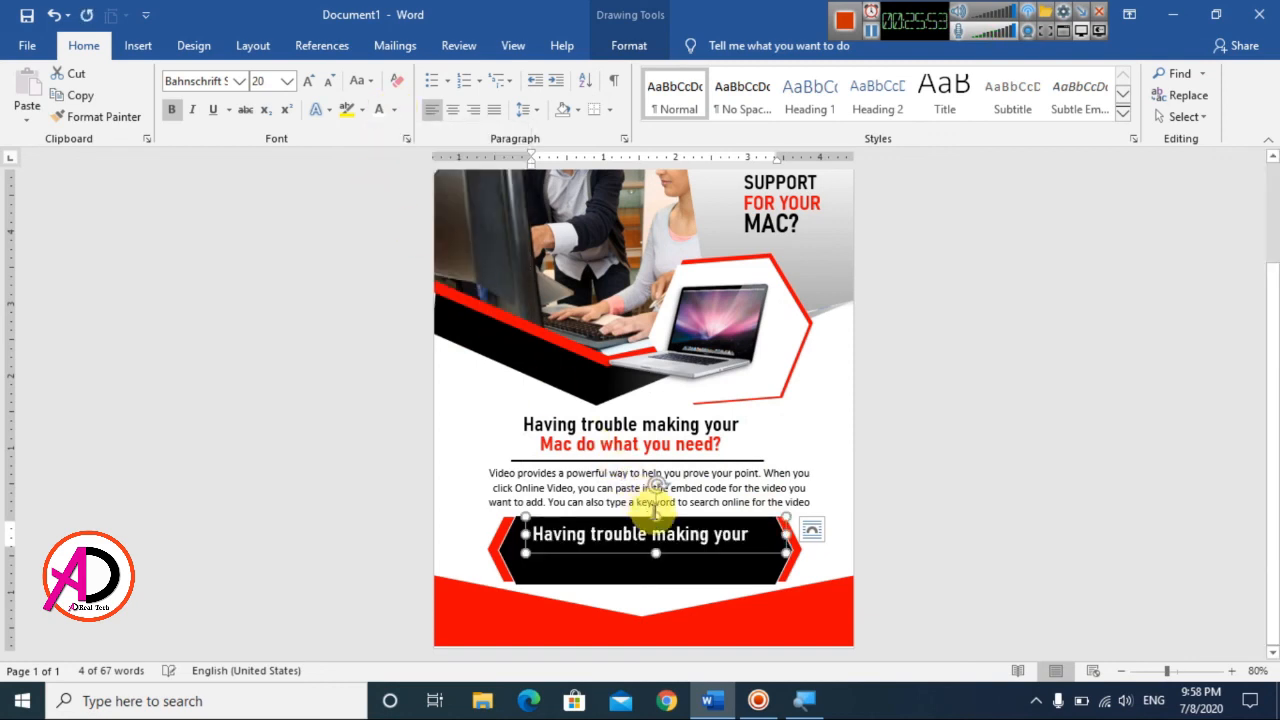
Step: Replace the banner text with "CALL us for more details"
left_click(659, 547)
triple_click(659, 547)
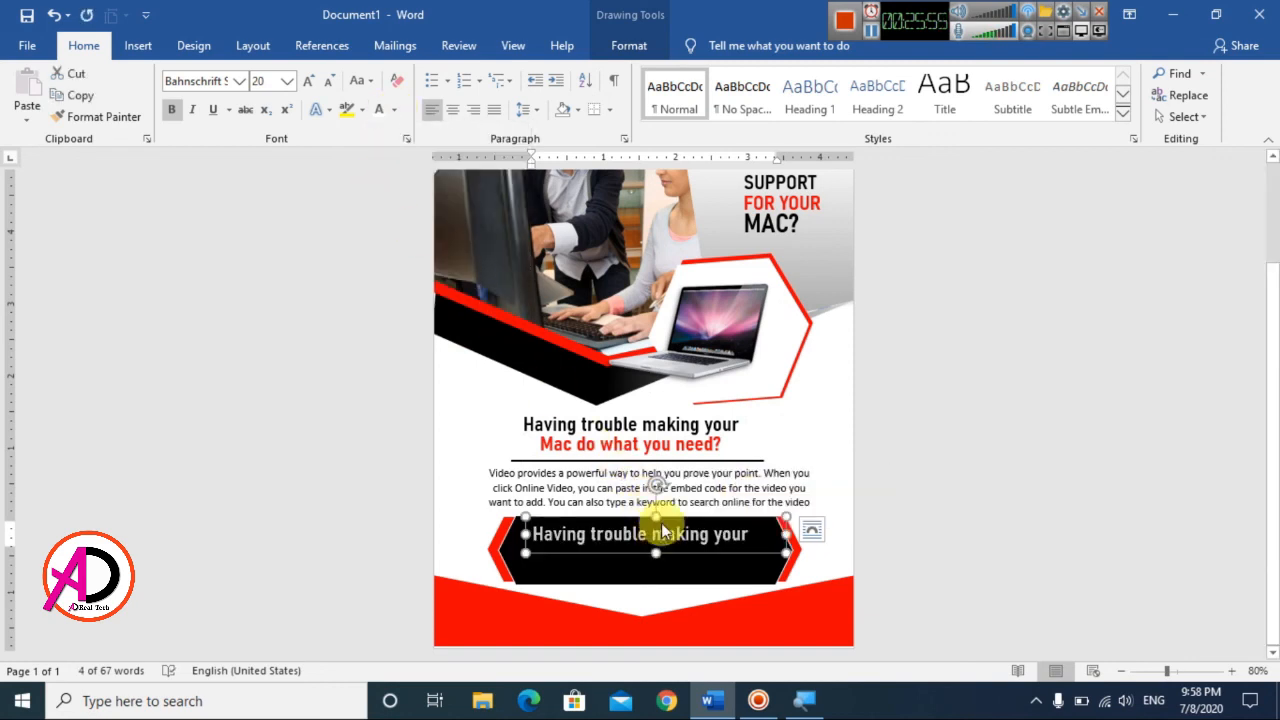
type("CALL us for more details")
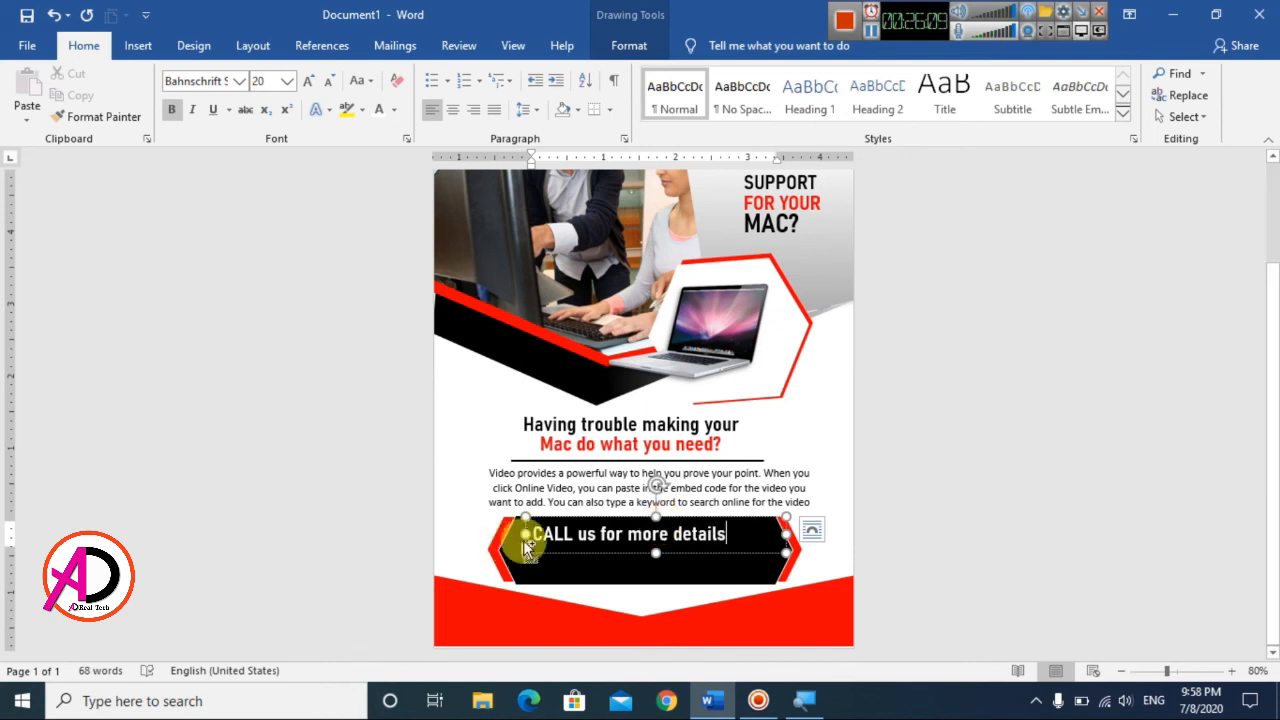
left_click(811, 529)
left_click(1023, 566)
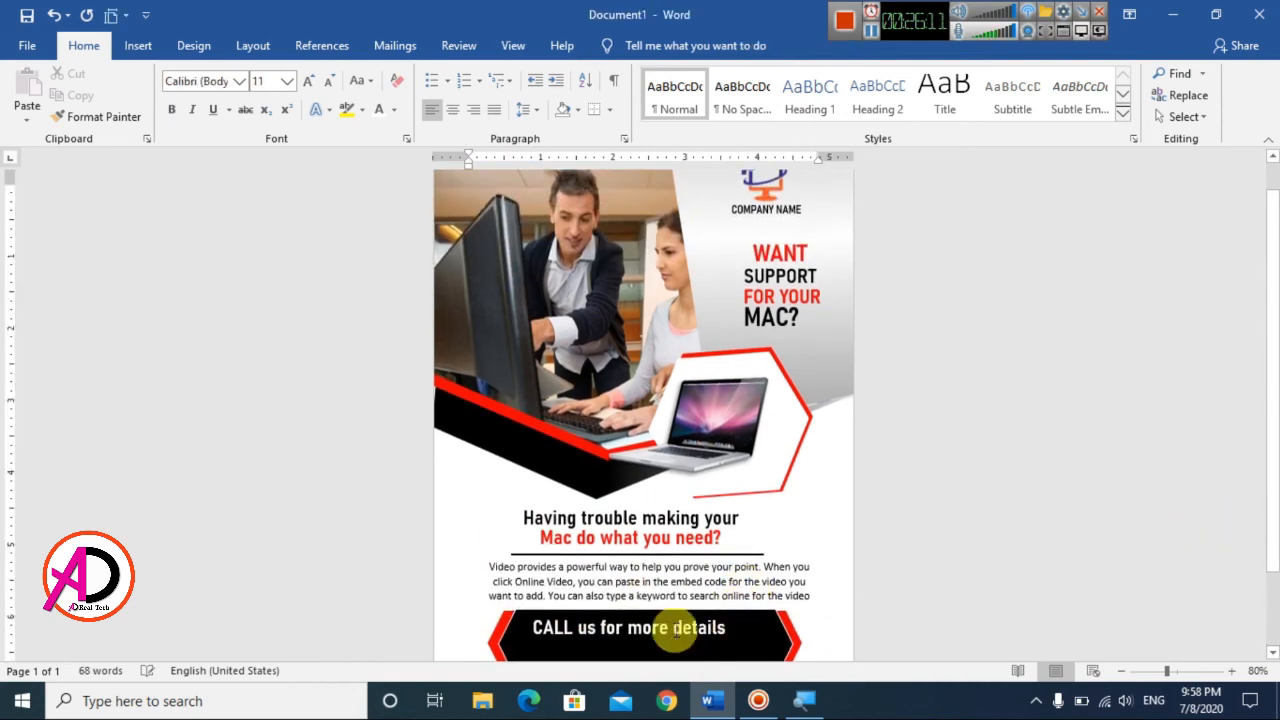
Step: Nudge the "CALL us for more details" text box slightly right and up to center it on the black banner
left_click(672, 622)
scroll(690, 590, "down", 2)
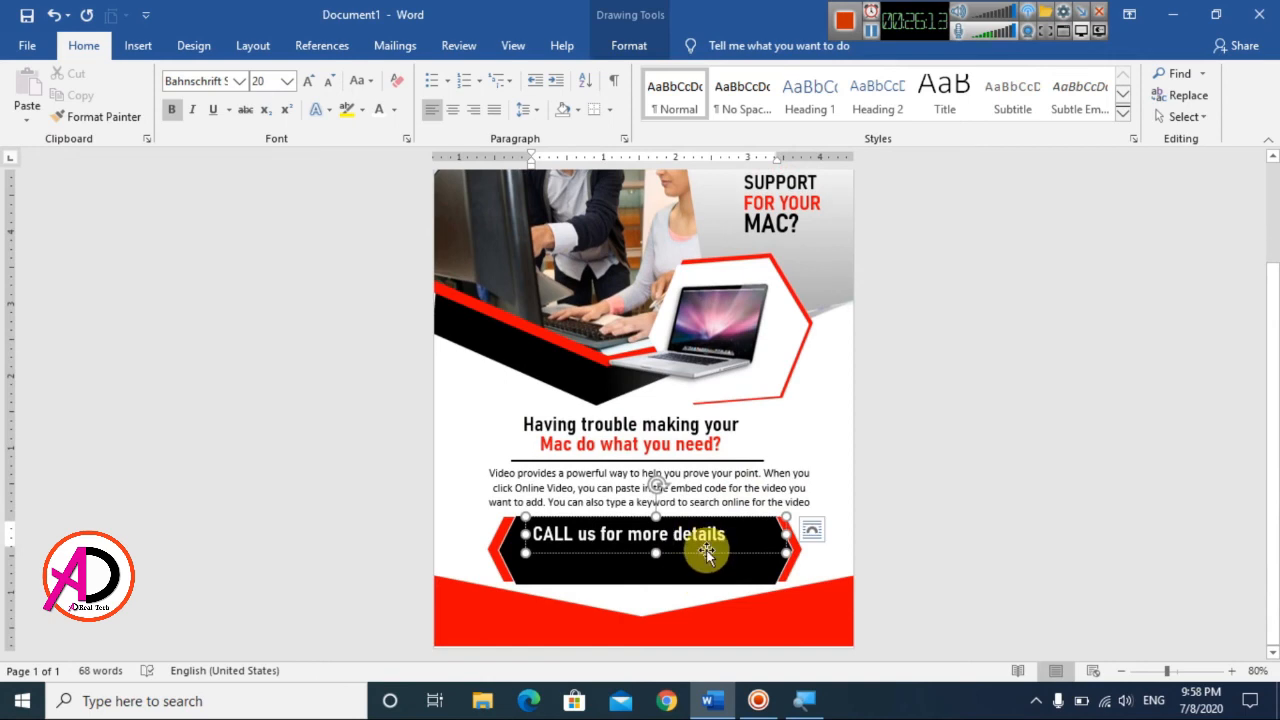
left_click_drag(706, 553, 717, 549)
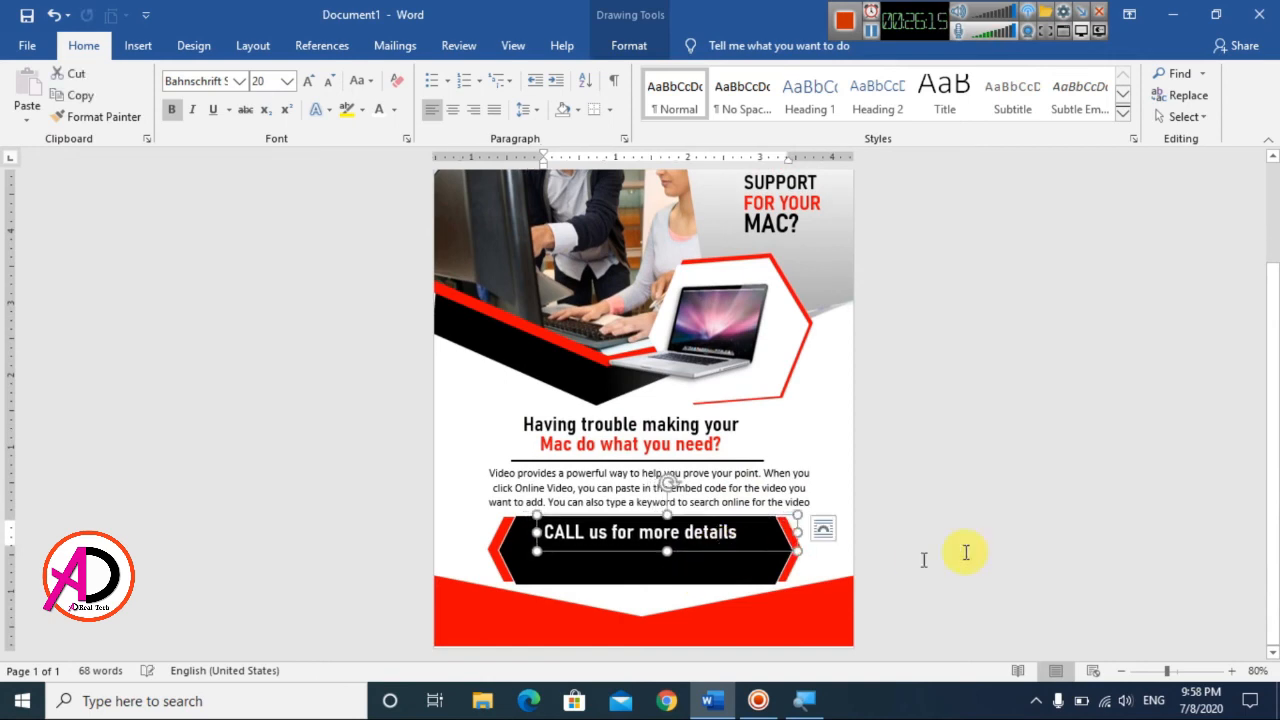
left_click(1023, 517)
scroll(651, 466, "down", 2)
Step: Duplicate the "CALL us for more details" text box directly below it and replace the copy's text with a placeholder phone number
left_click(627, 527)
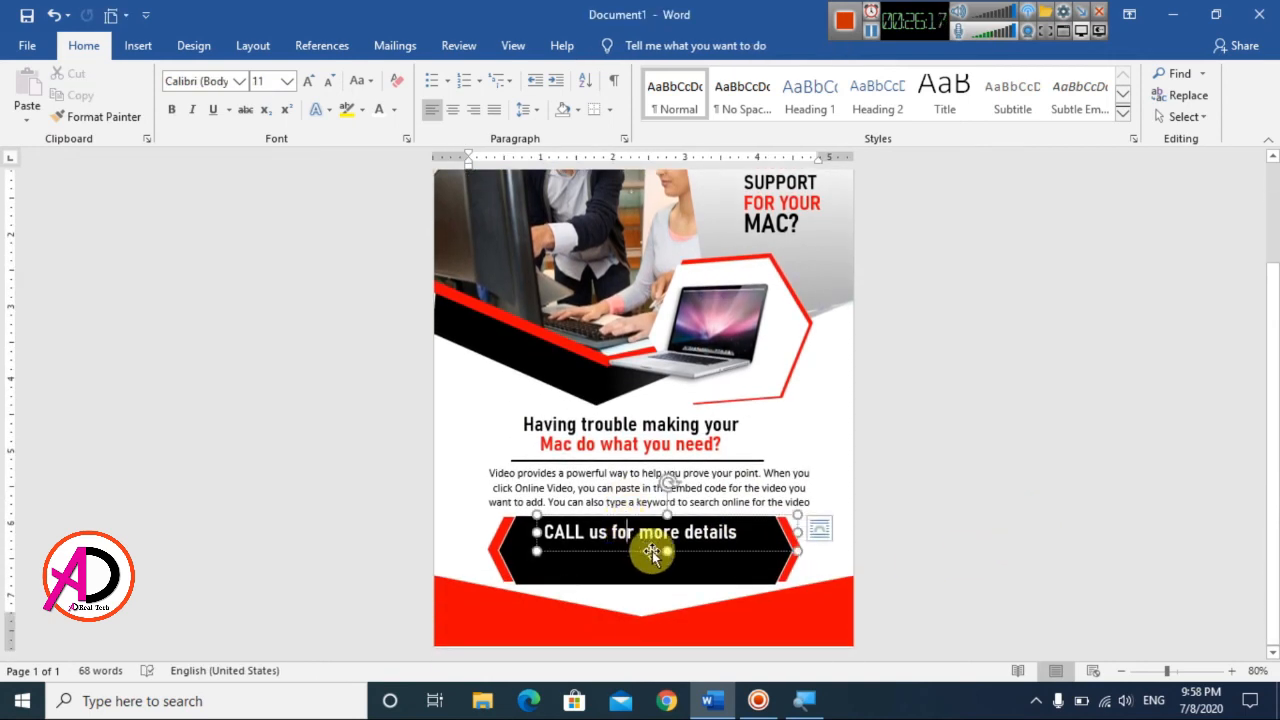
left_click_drag(655, 552, 634, 566)
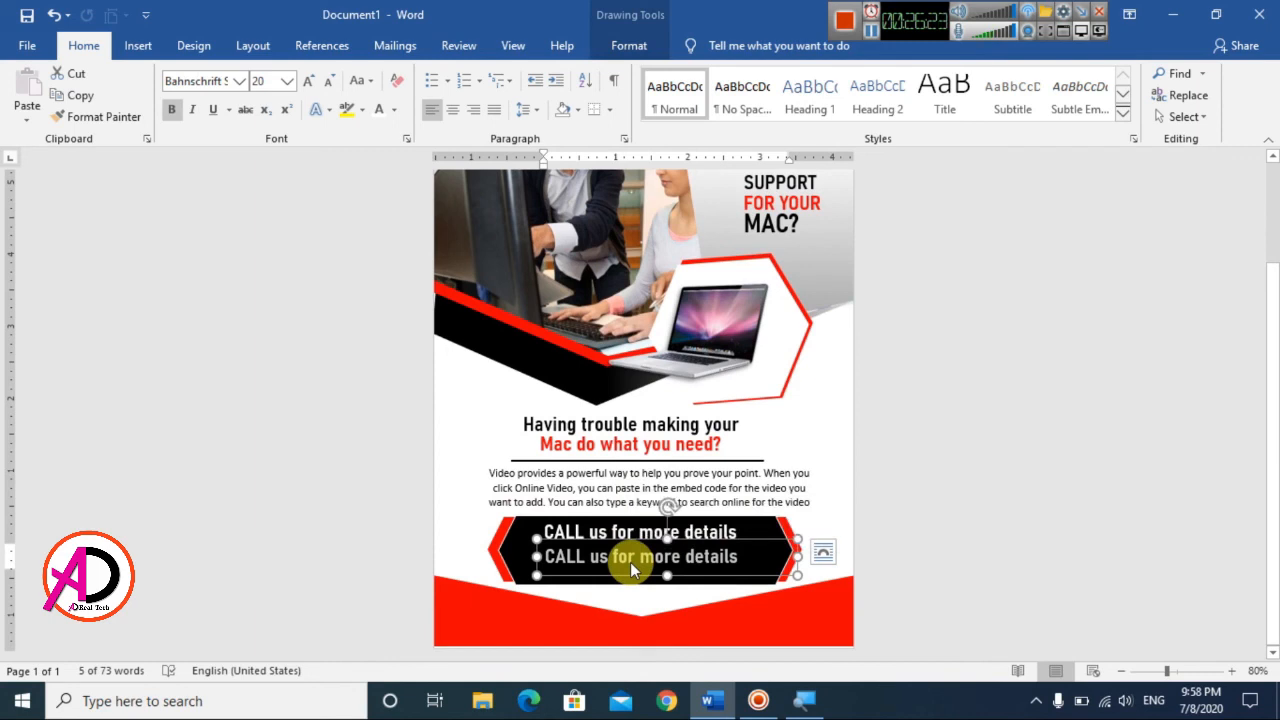
key("Delete")
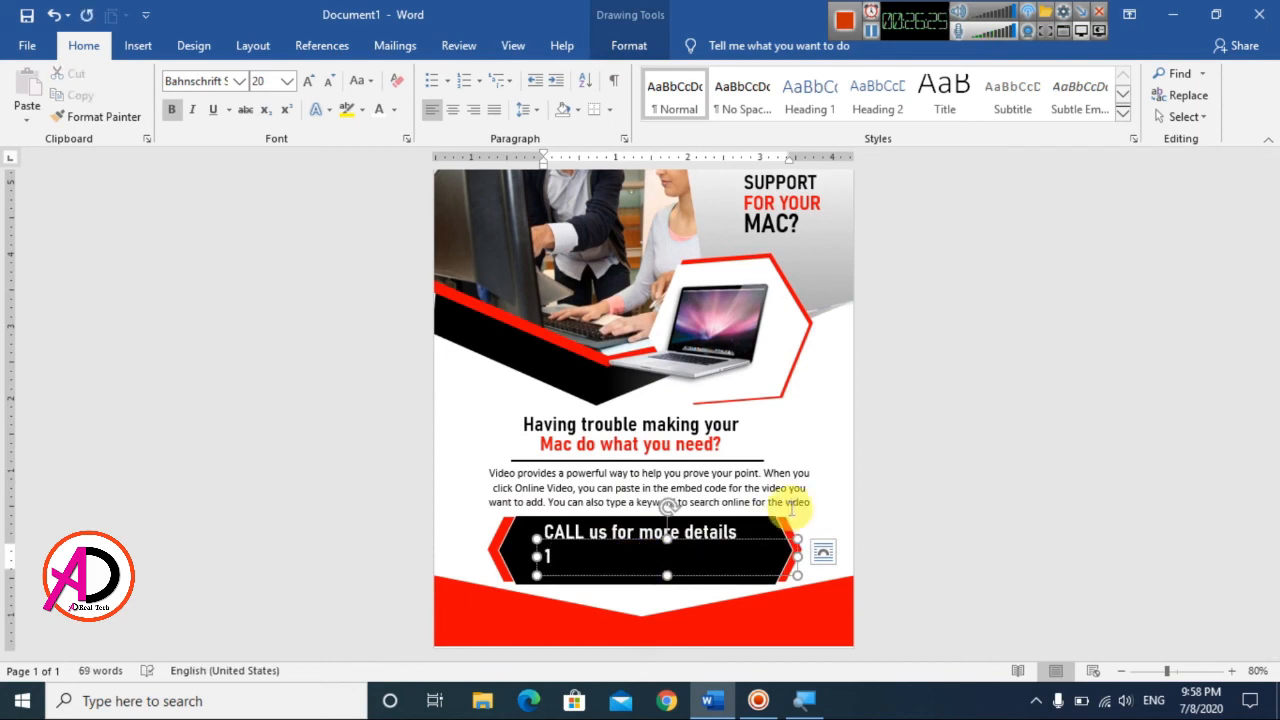
type("1234 1 1234 ")
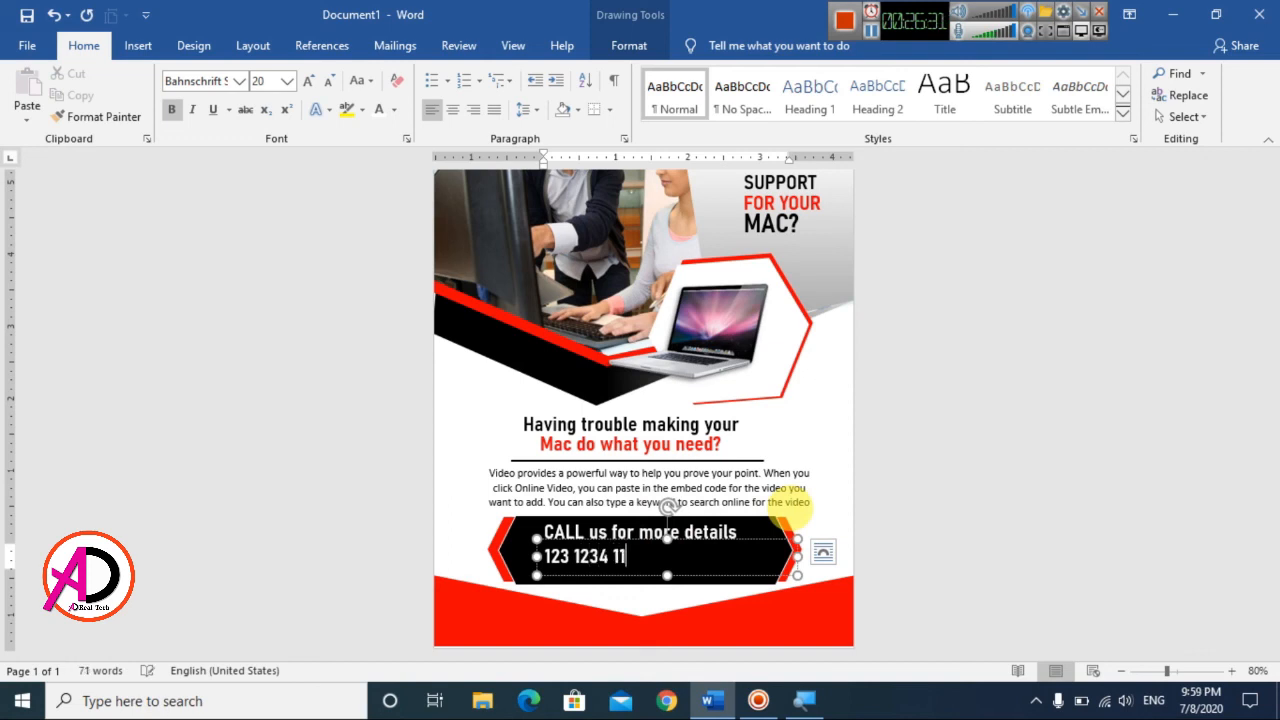
type("1234")
Step: Enlarge the phone number to 24 pt, center its text, and move its box slightly left under the call line
left_click(578, 578)
left_click(308, 80)
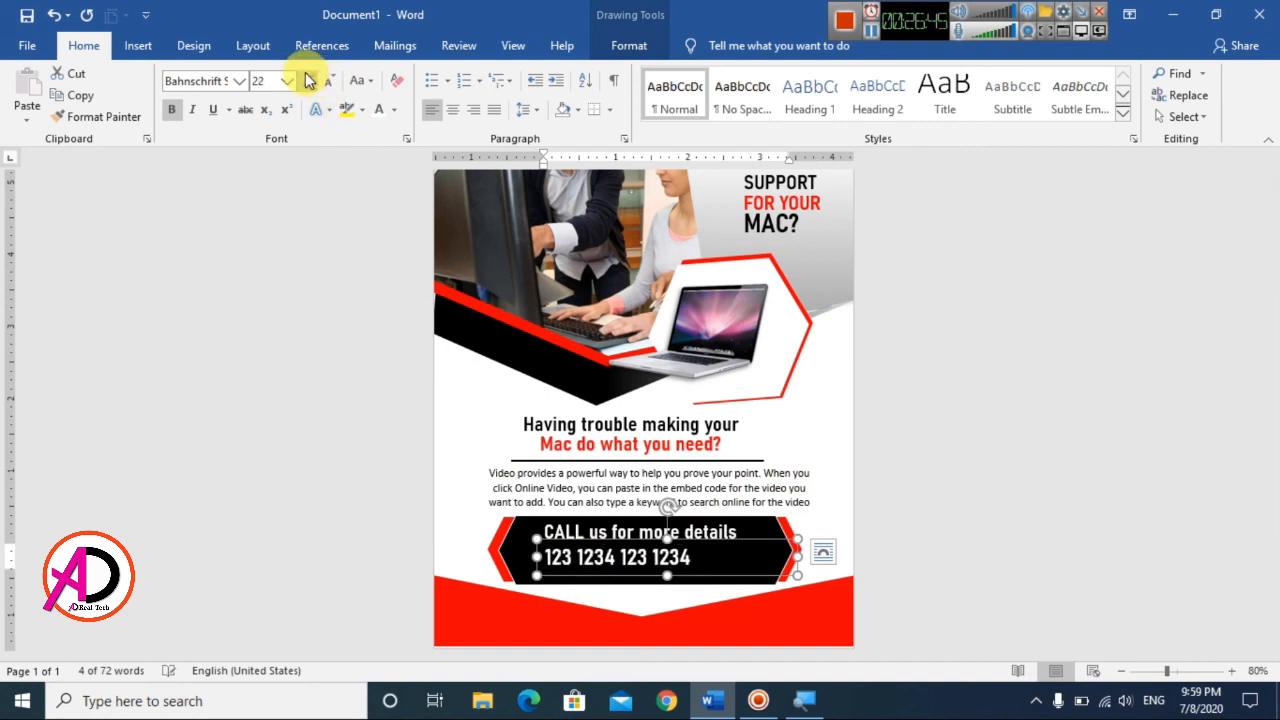
left_click(308, 80)
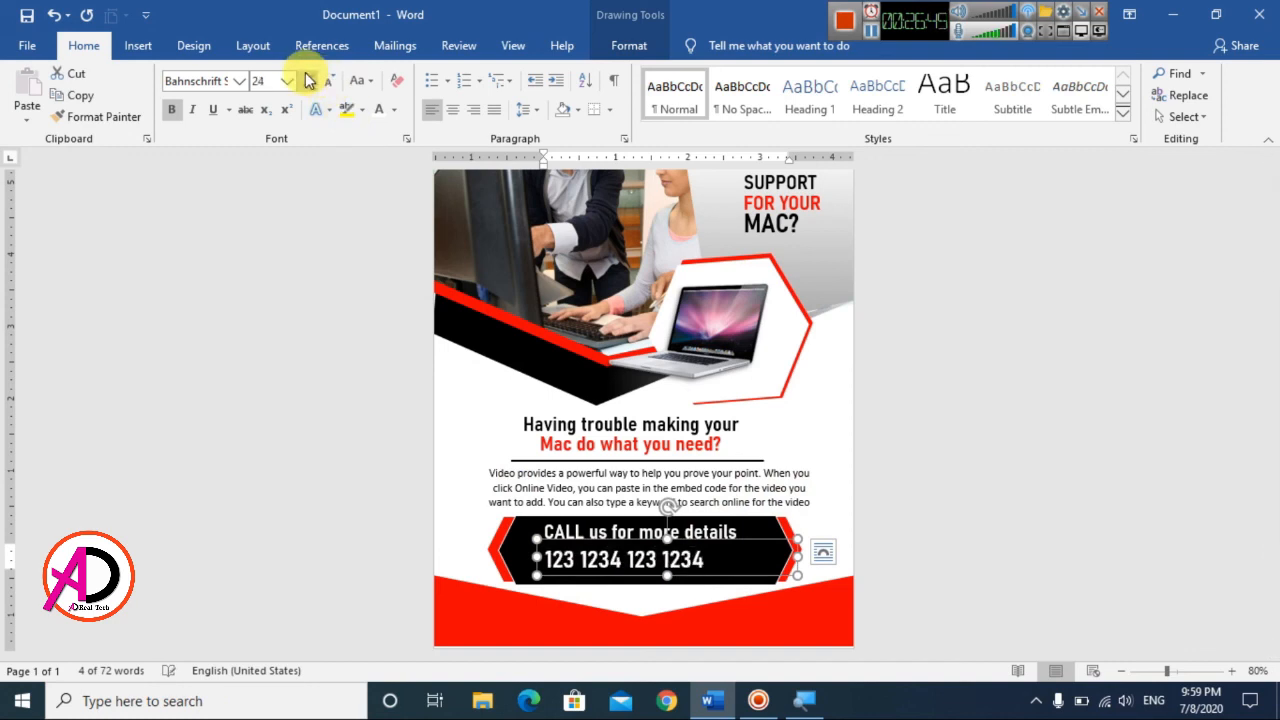
left_click(452, 109)
left_click_drag(748, 534, 730, 533)
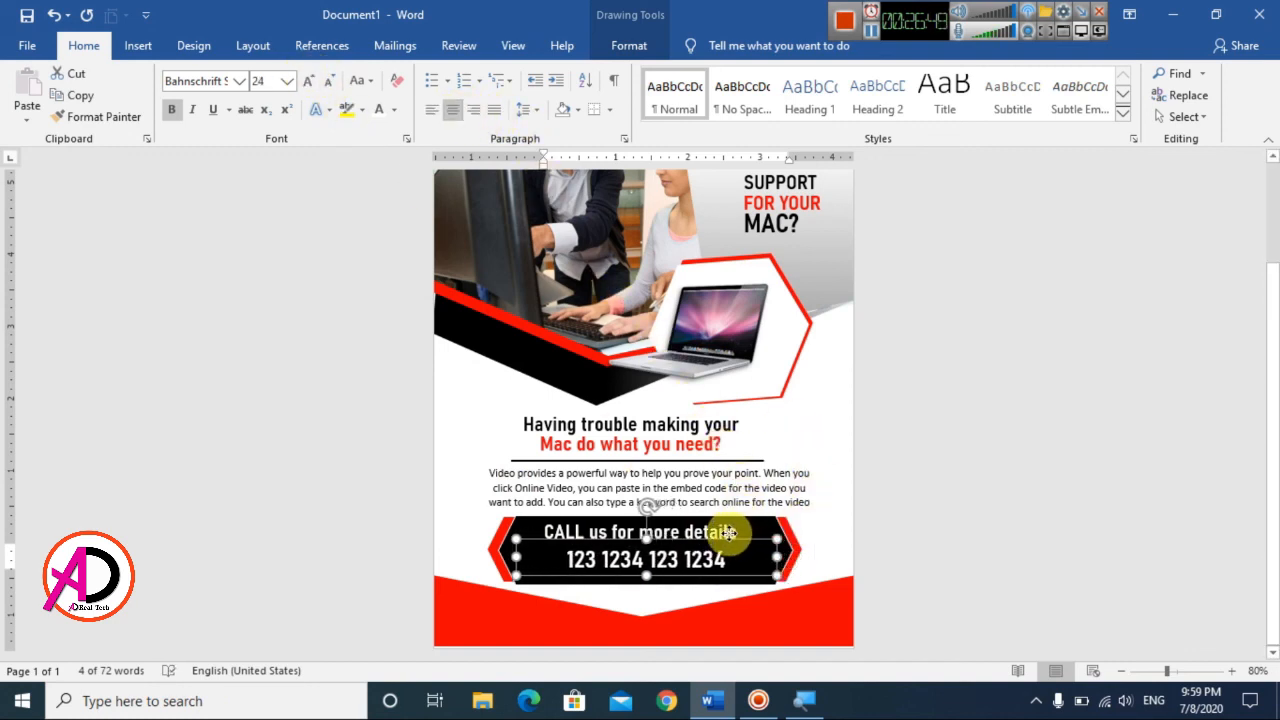
Step: Center the text in the "CALL us for more details" box and shift the box slightly left over the phone number
left_click(711, 529)
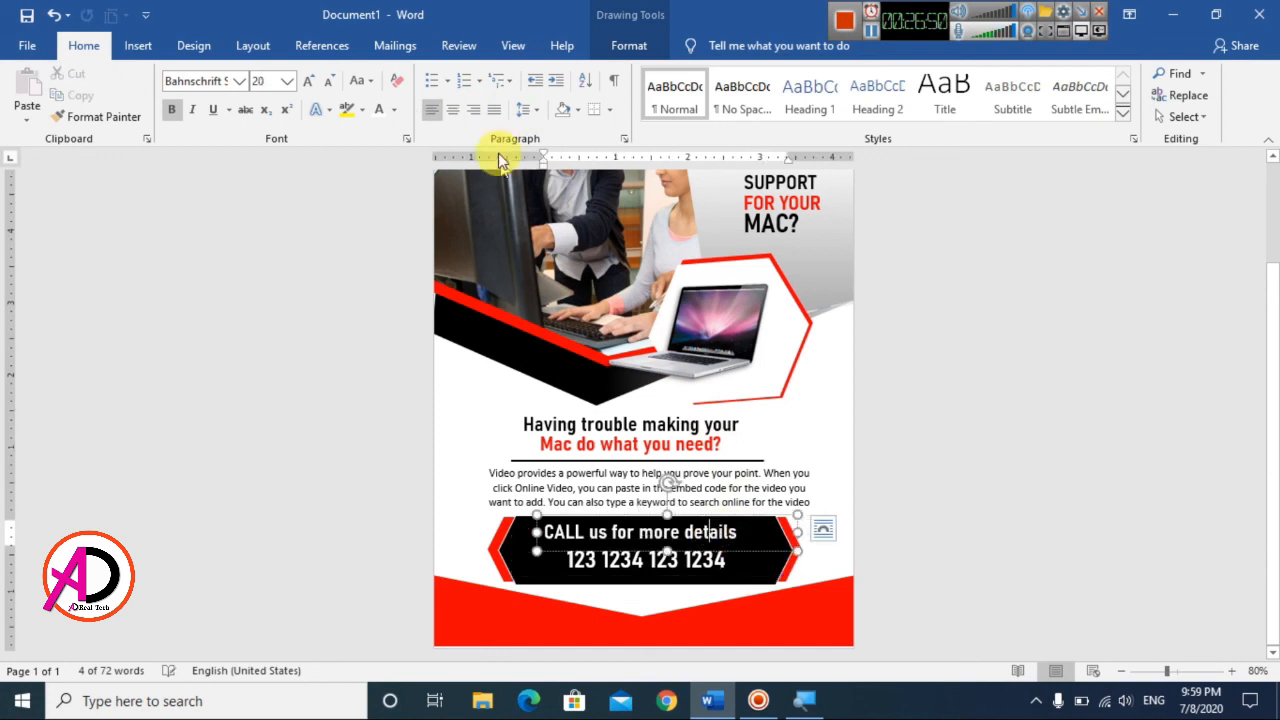
left_click(452, 109)
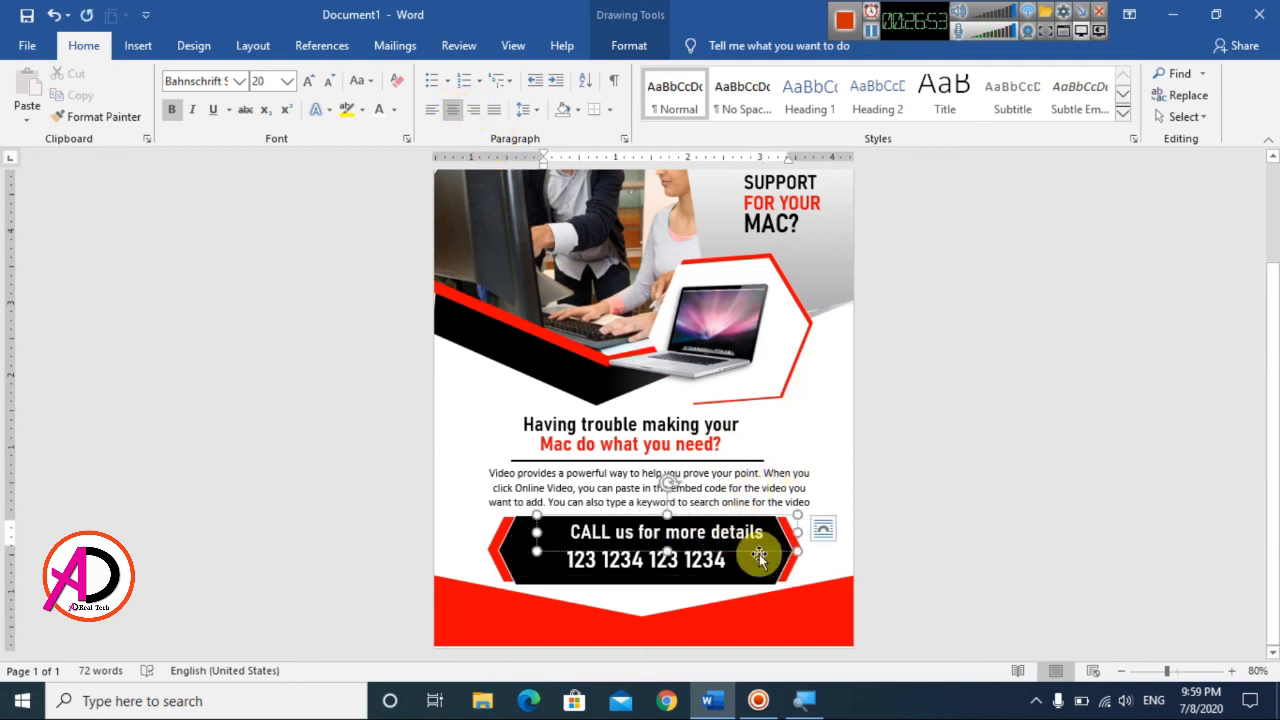
left_click_drag(757, 550, 736, 550)
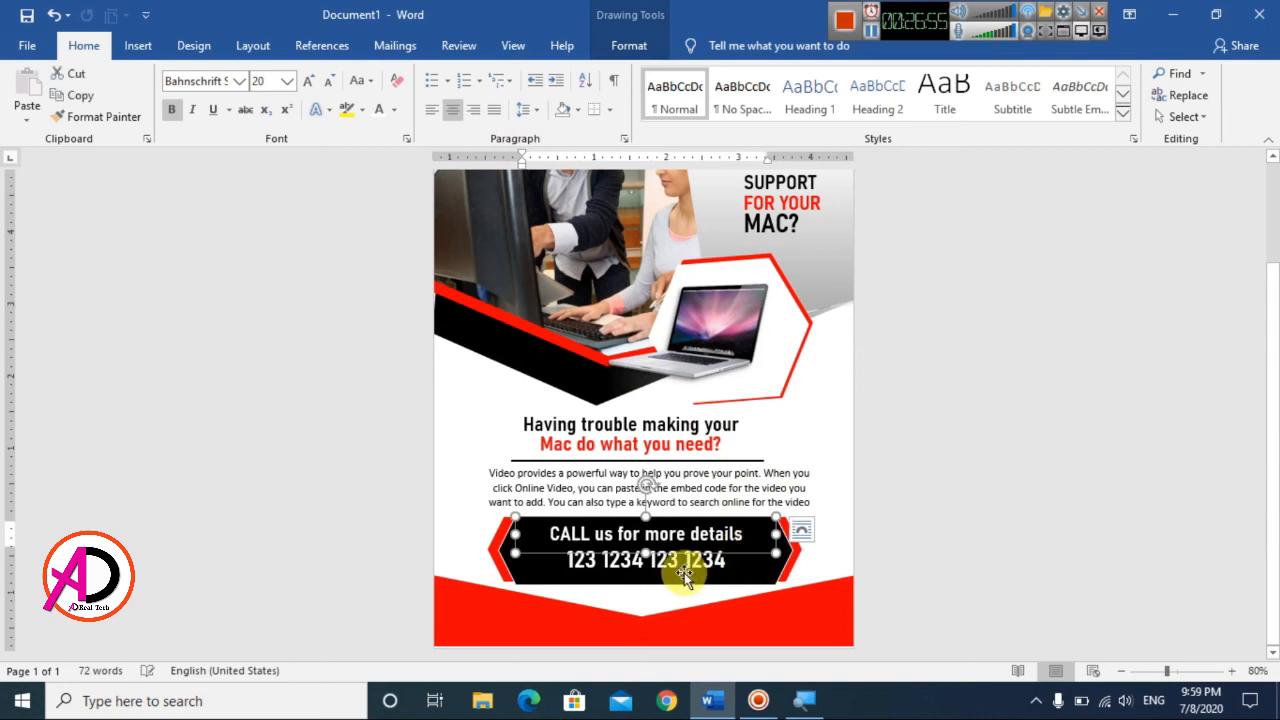
left_click(923, 543)
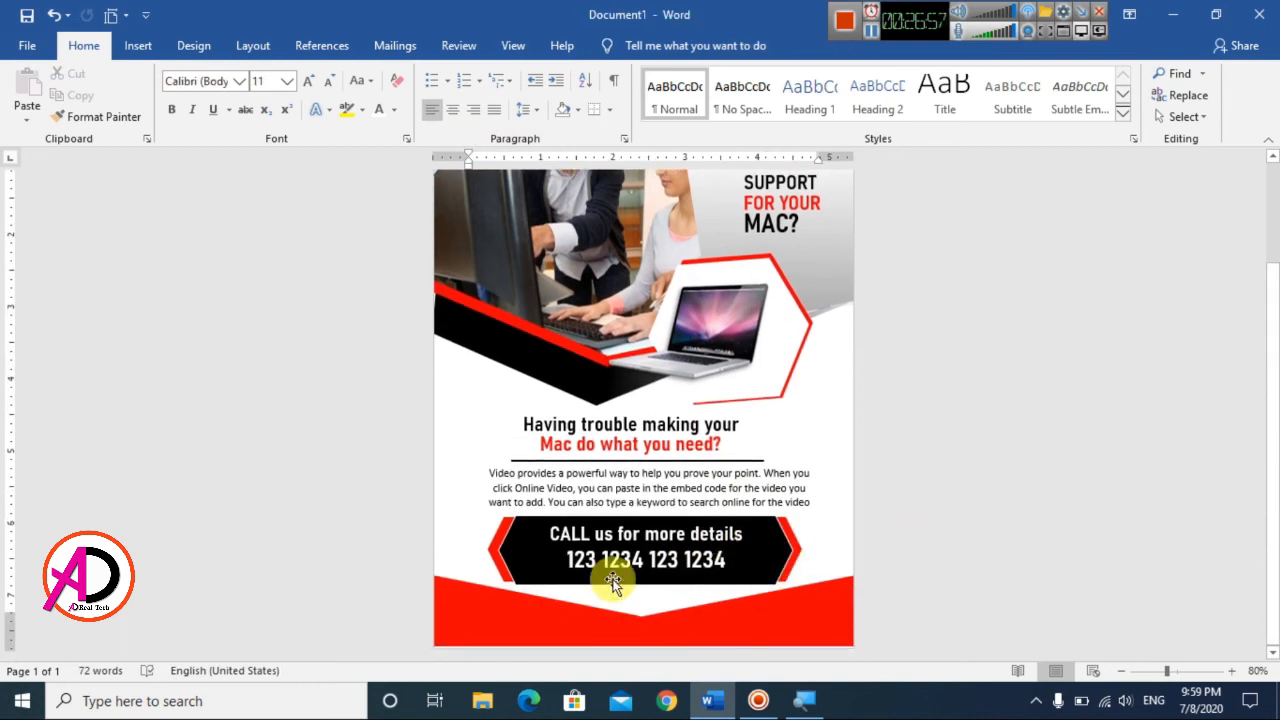
Step: Duplicate the "CALL us for more details" text box and place the copy on the red footer below the black banner
left_click(648, 534)
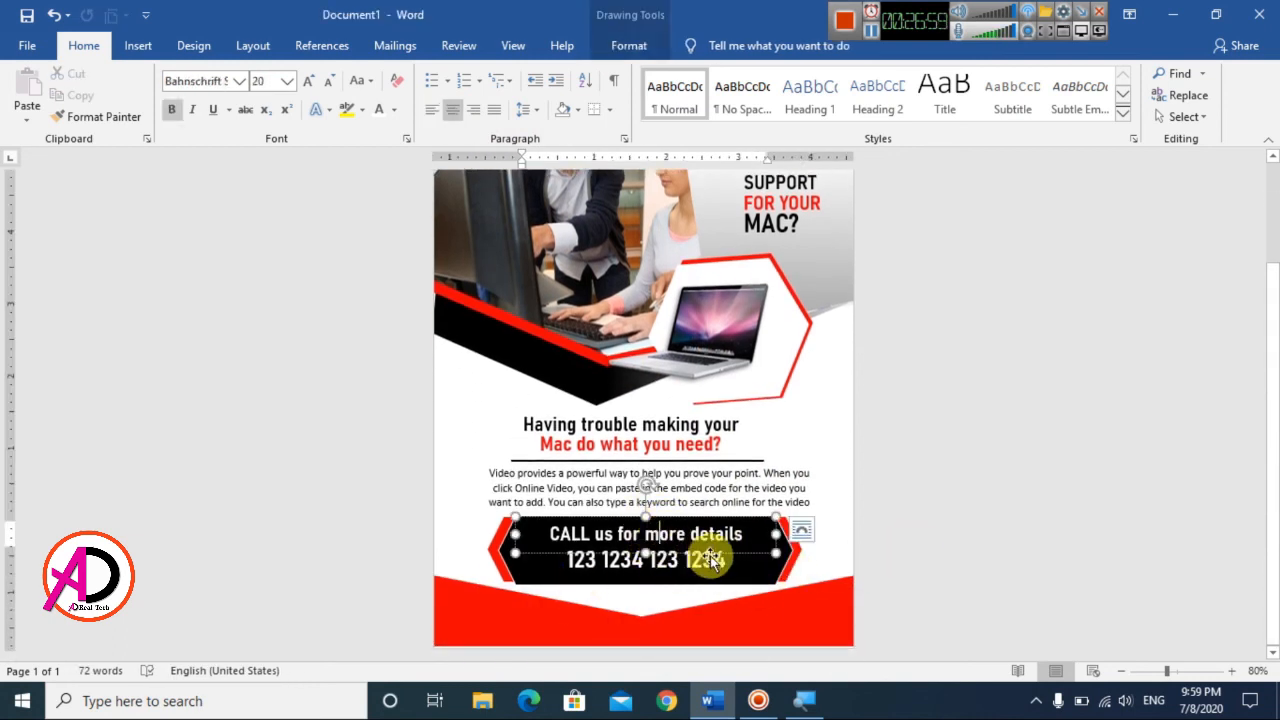
left_click(727, 554)
key("ctrl+d")
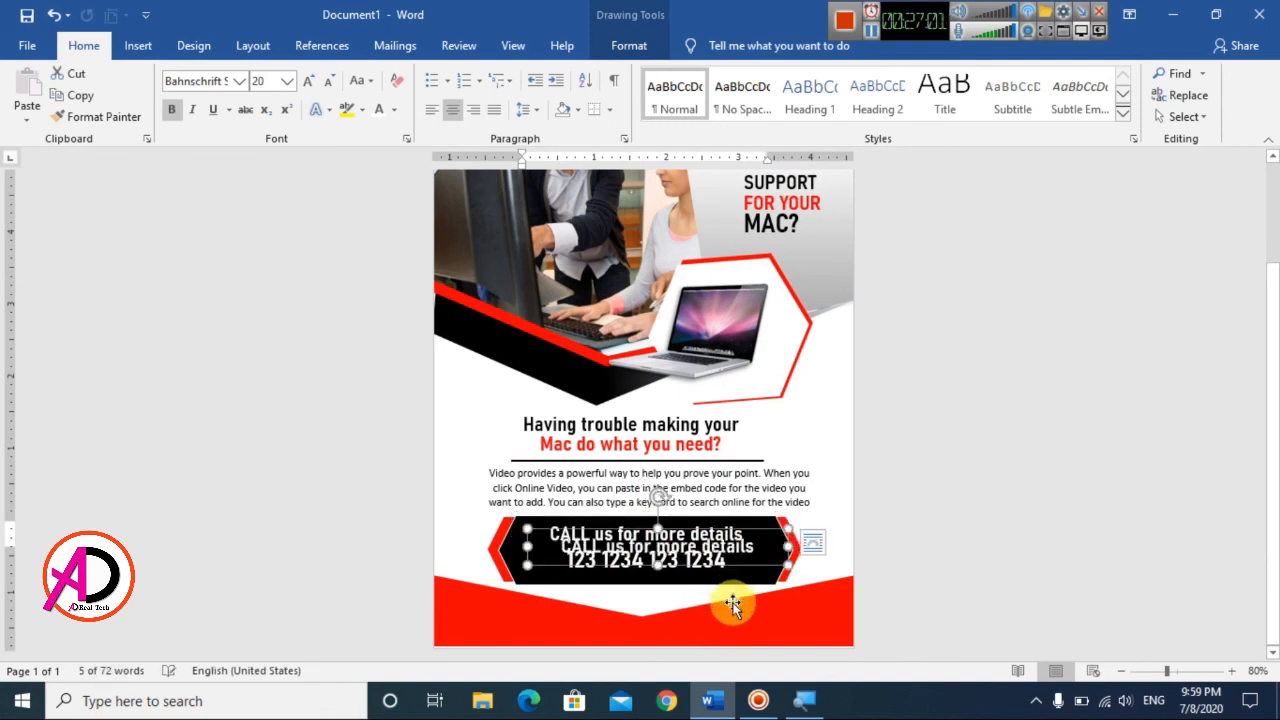
left_click_drag(766, 563, 744, 647)
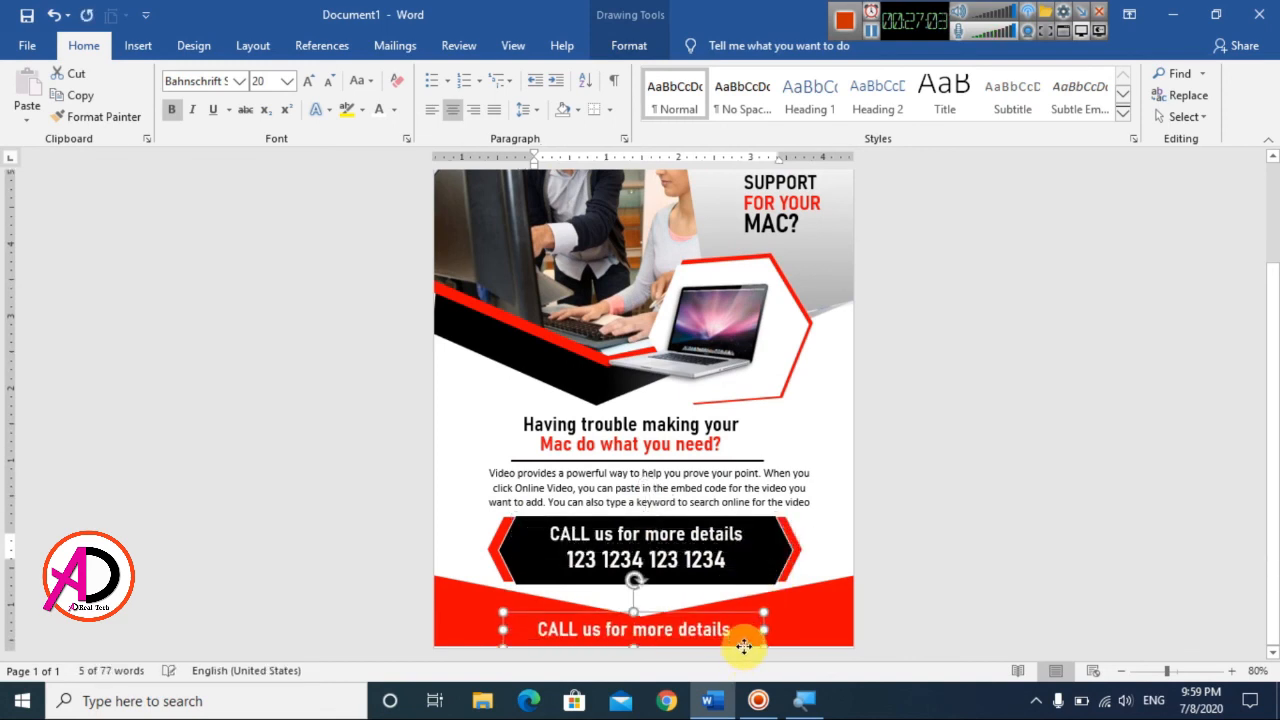
left_click(241, 81)
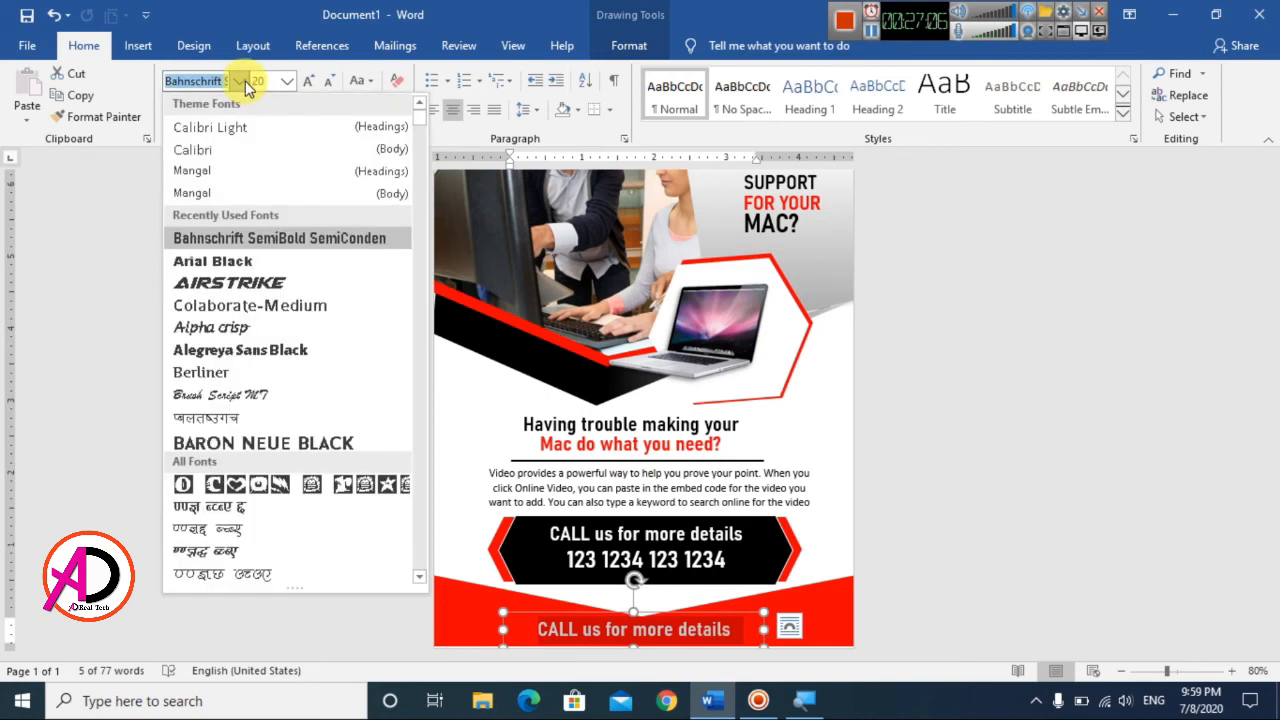
left_click(230, 152)
left_click(172, 109)
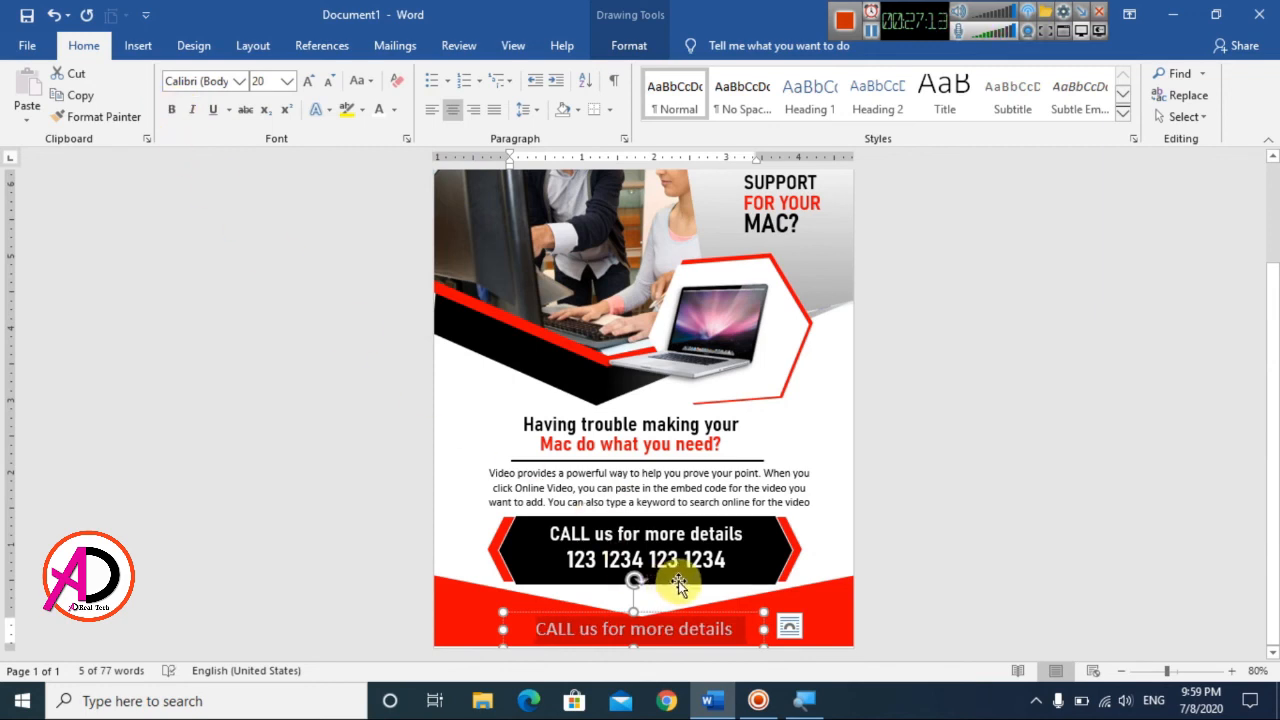
type("www.")
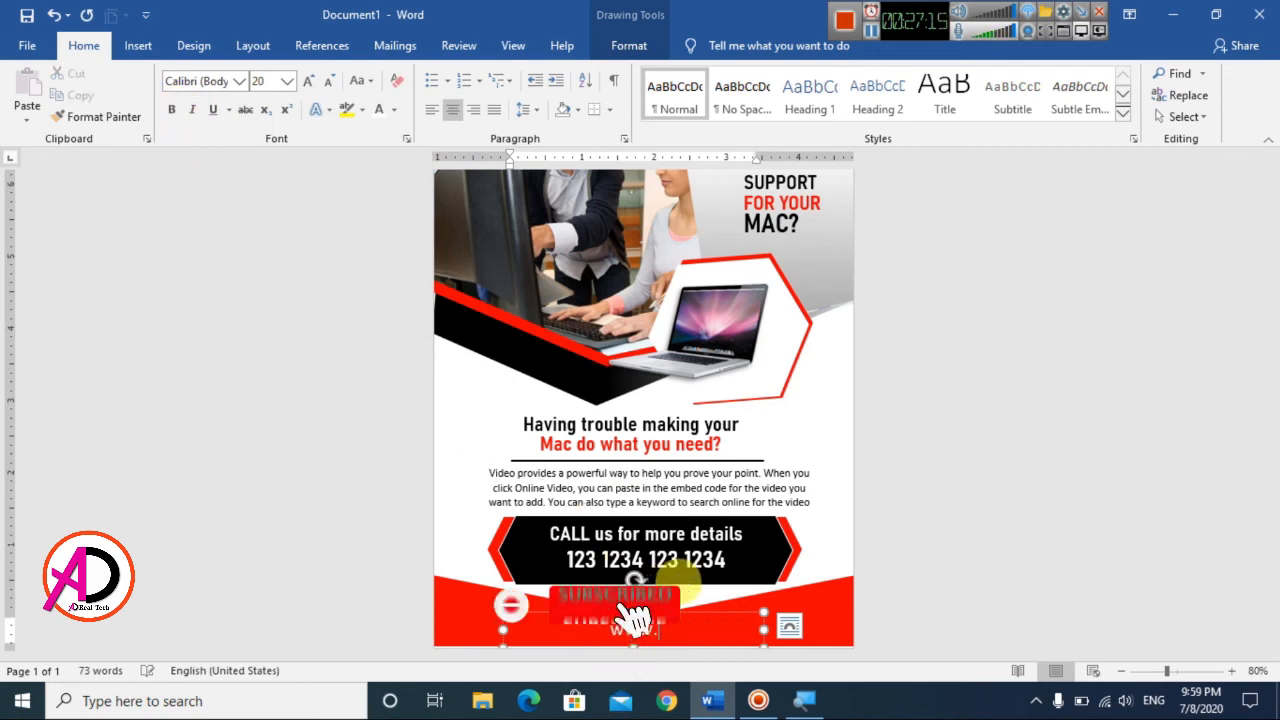
type("websi")
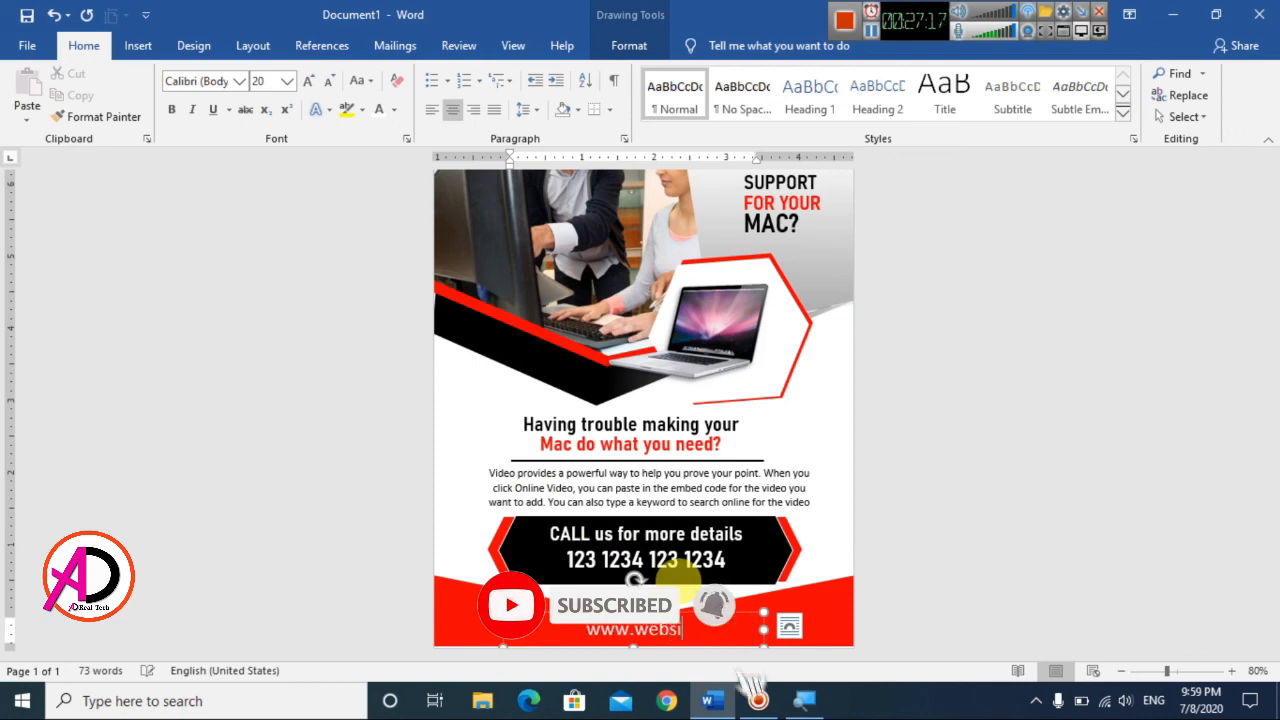